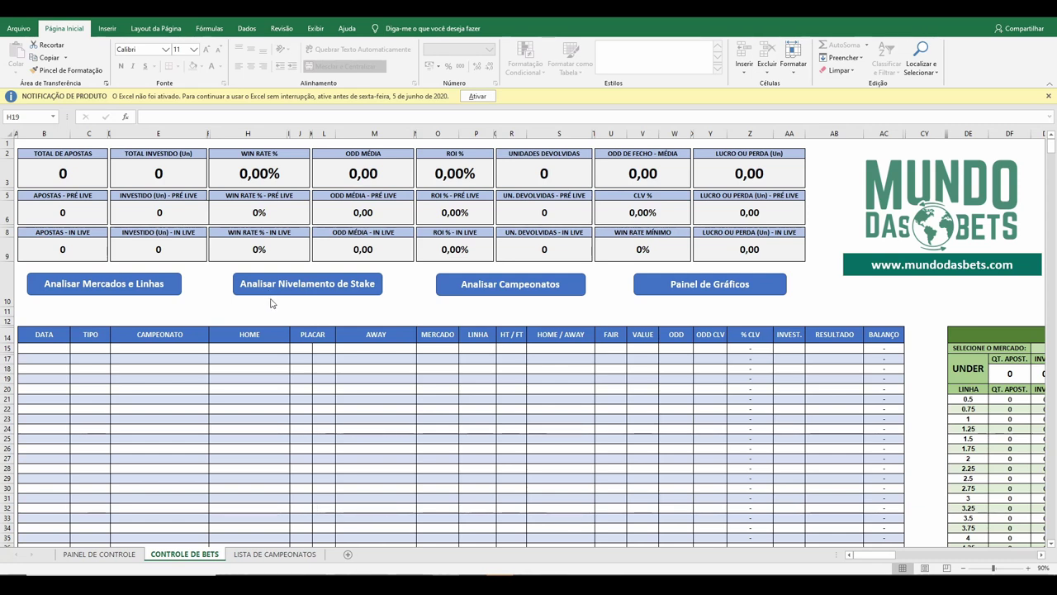
# Enter the date 02/06 in the DATA cell of the first bet row.
pyautogui.click(36, 348)
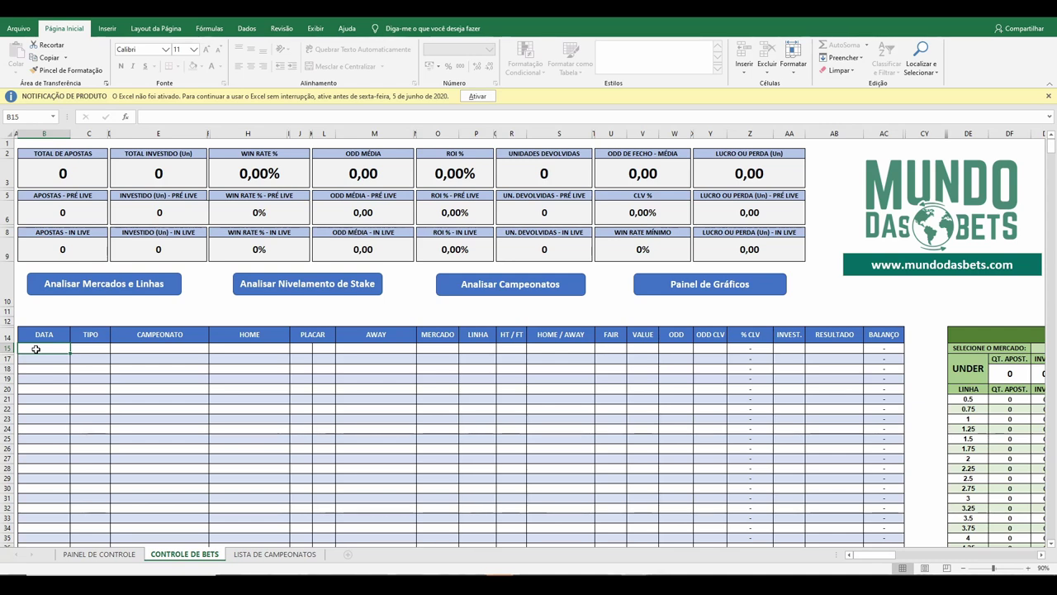
pyautogui.write('02')
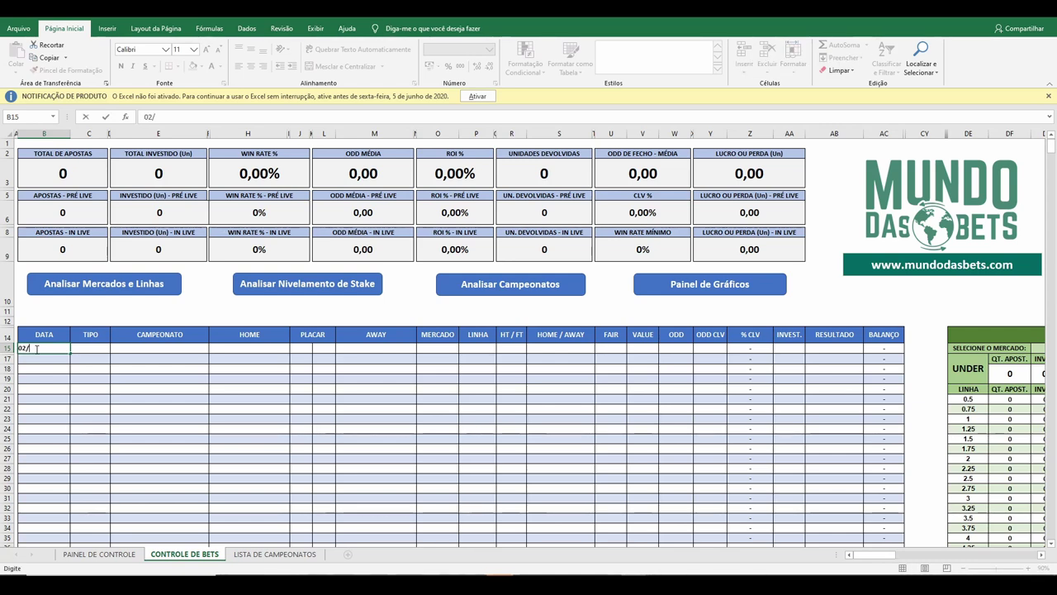
pyautogui.write('/06')
pyautogui.press('Tab')
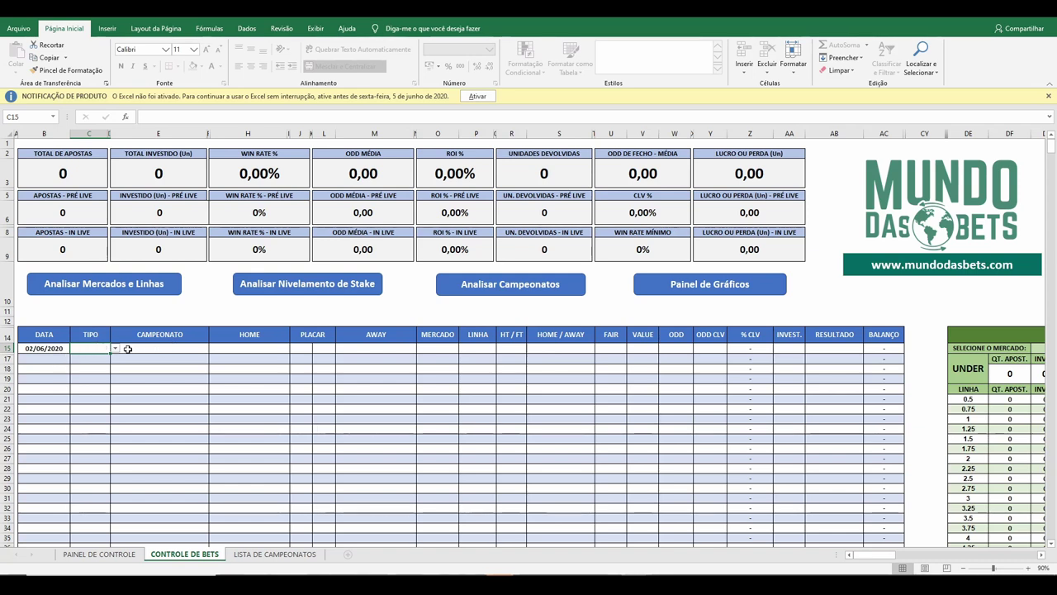
# Try entering the first bet's date with a comma, as 02,06.
pyautogui.click(38, 349)
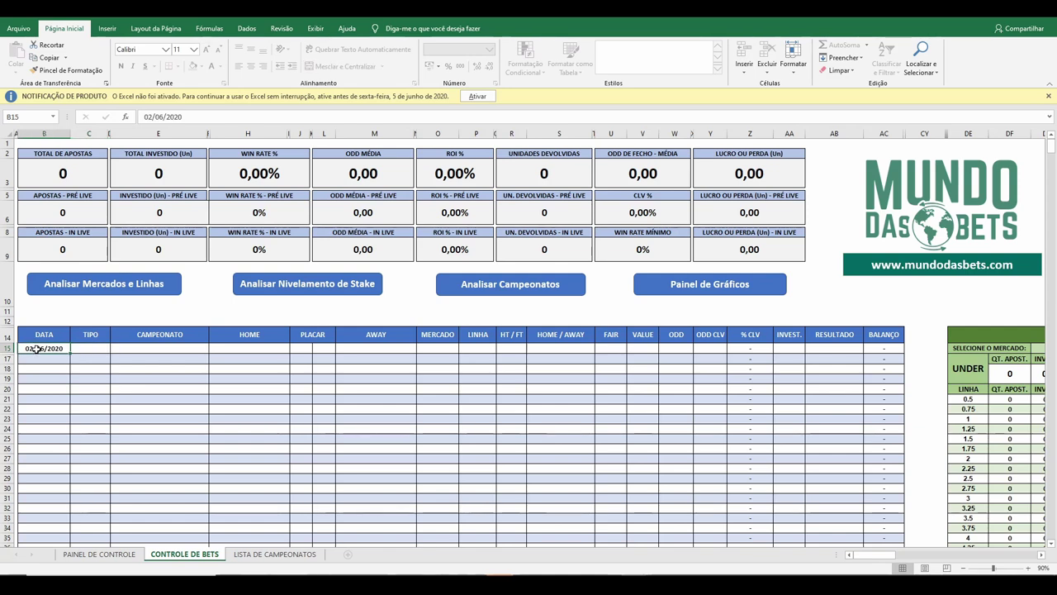
pyautogui.write('02')
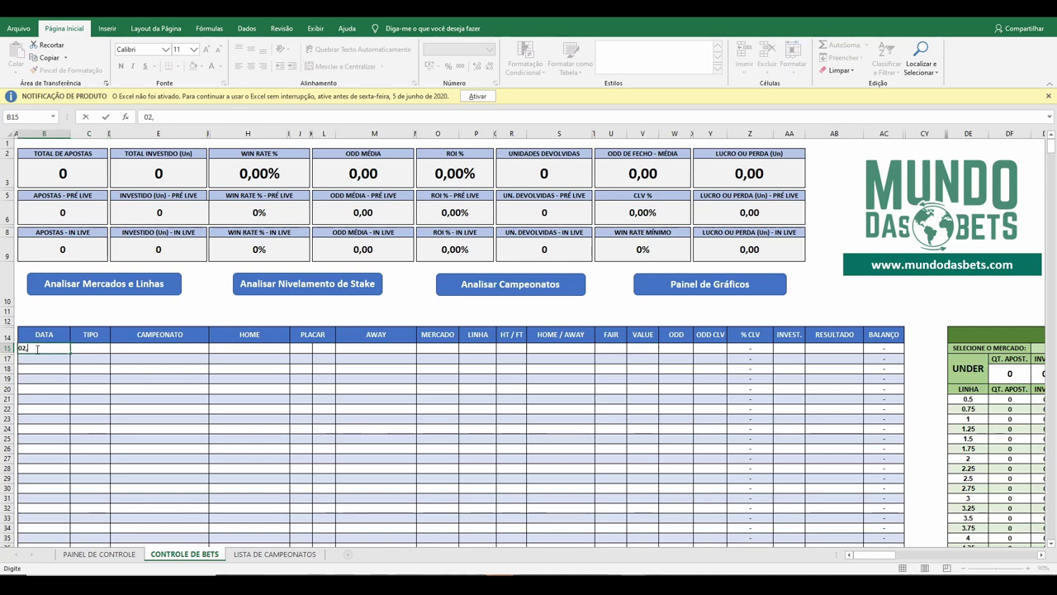
pyautogui.write(',06')
pyautogui.press('Tab')
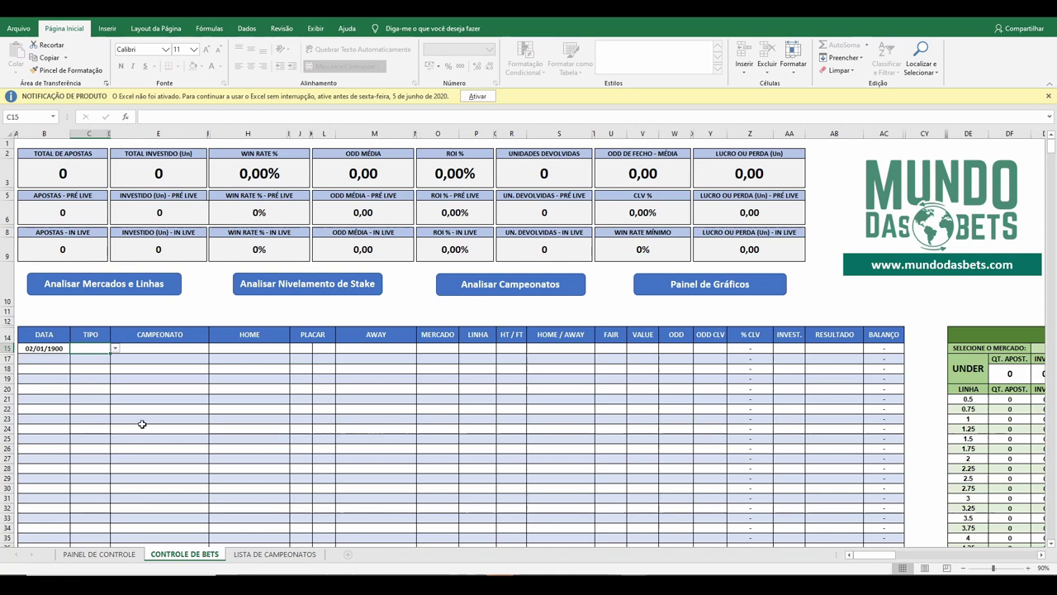
# Set the first bet's DATA to 02/06/2020.
pyautogui.click(45, 350)
pyautogui.write('02')
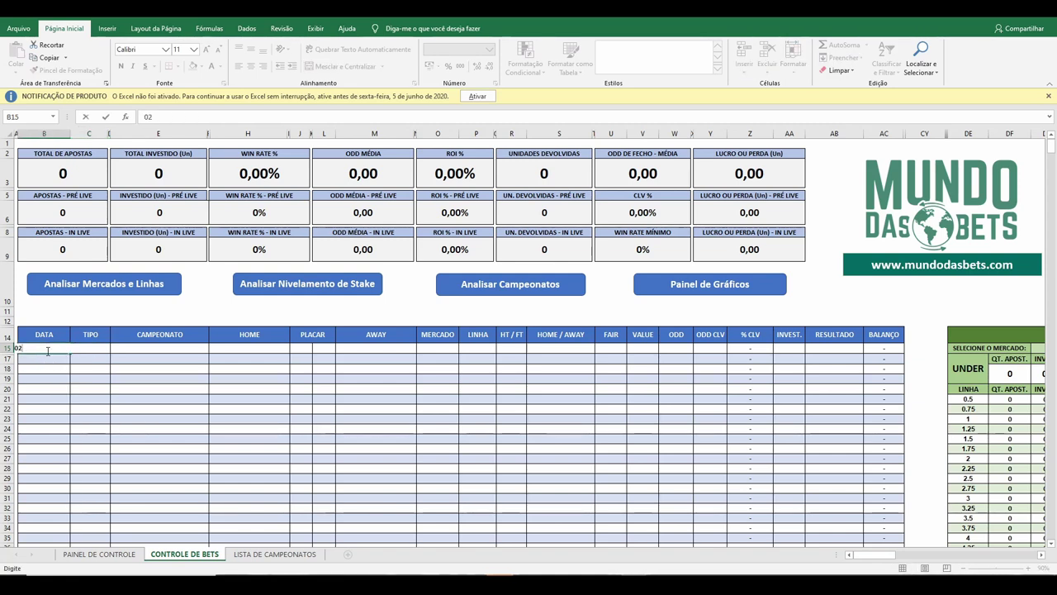
pyautogui.write('/06/2020')
pyautogui.press('Tab')
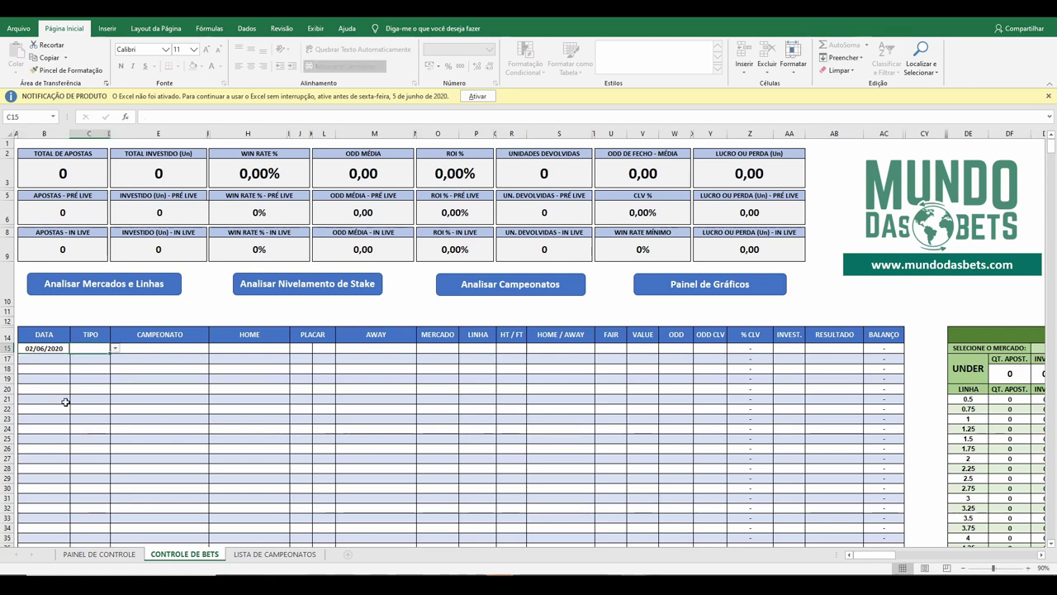
# Set the first bet's TIPO to Today Bet and its CAMPEONATO to PORTUGUES.
pyautogui.click(115, 351)
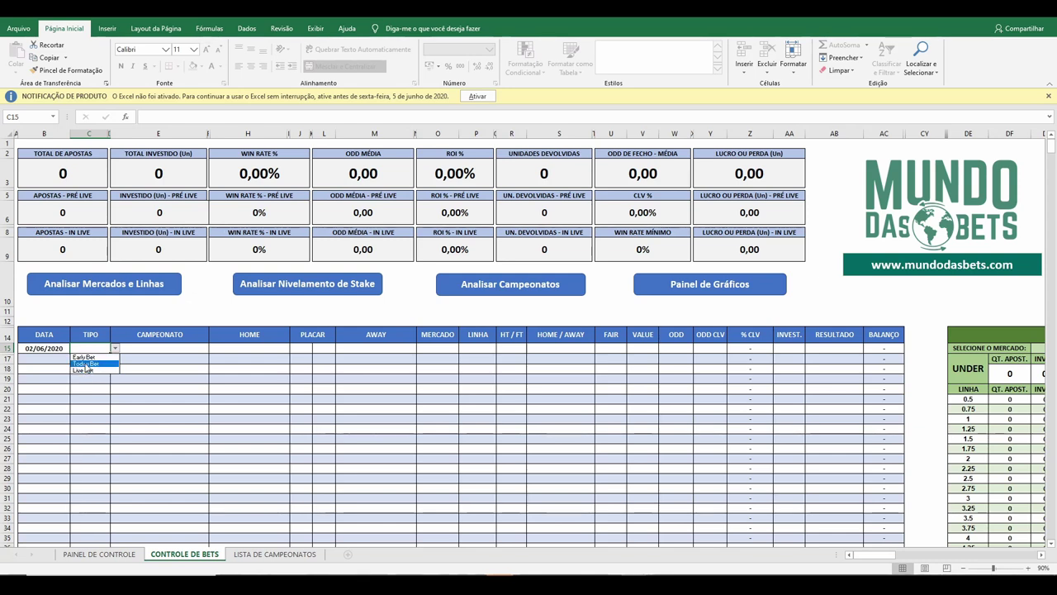
pyautogui.click(86, 363)
pyautogui.click(169, 350)
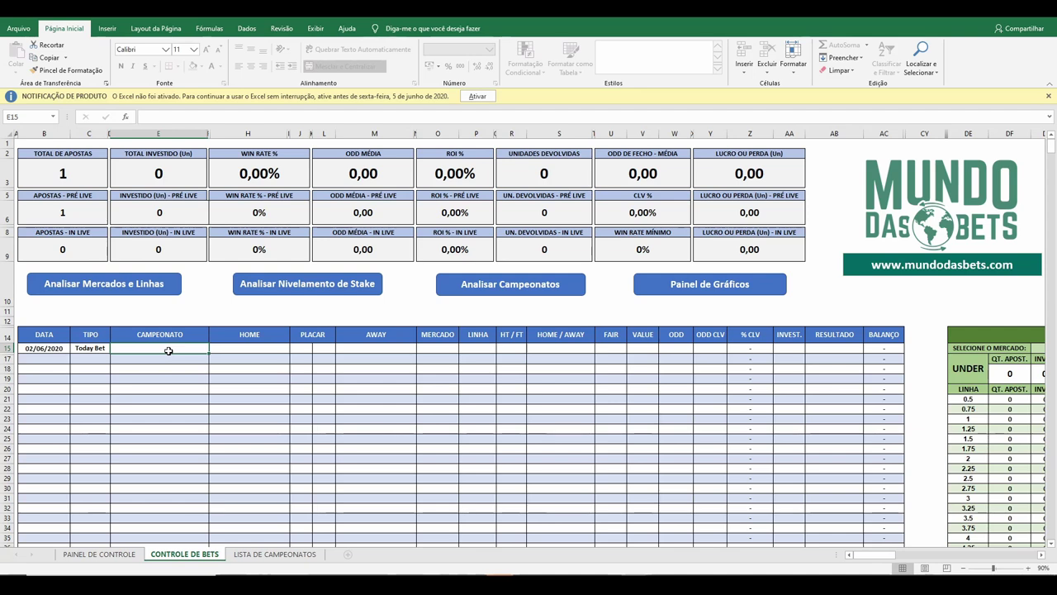
pyautogui.write('PORTUGUES')
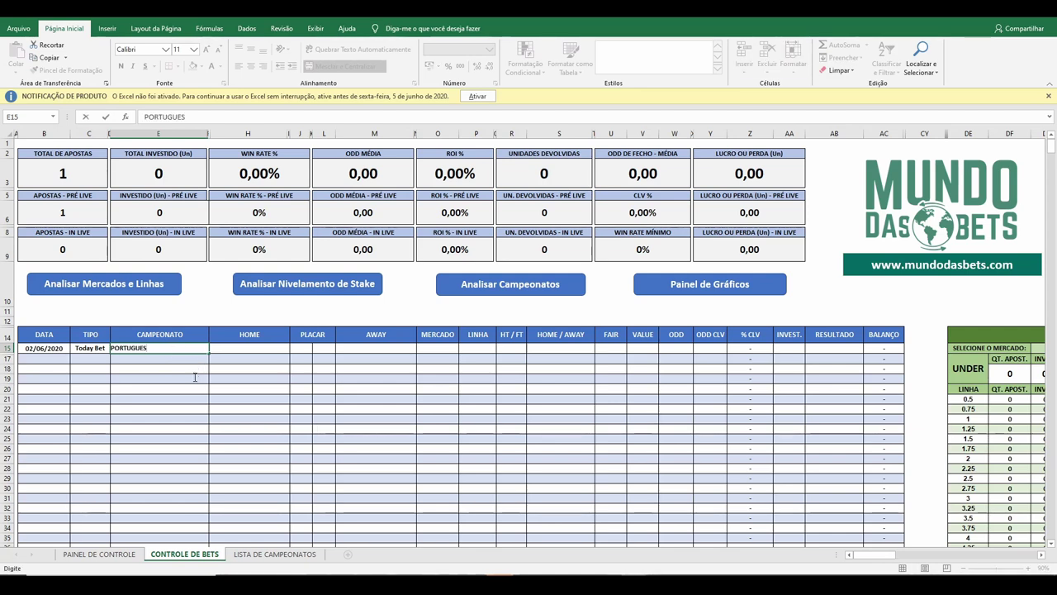
pyautogui.press('Tab')
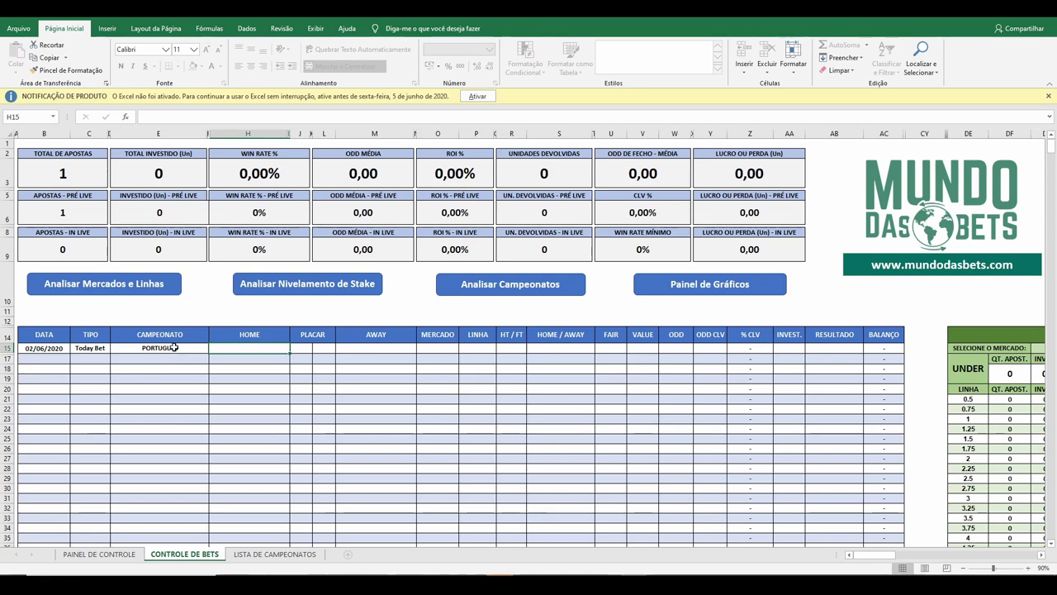
# Register PORTUGUES as the first entry on the LISTA DE CAMPEONATOS sheet and return to CONTROLE DE BETS.
pyautogui.click(254, 554)
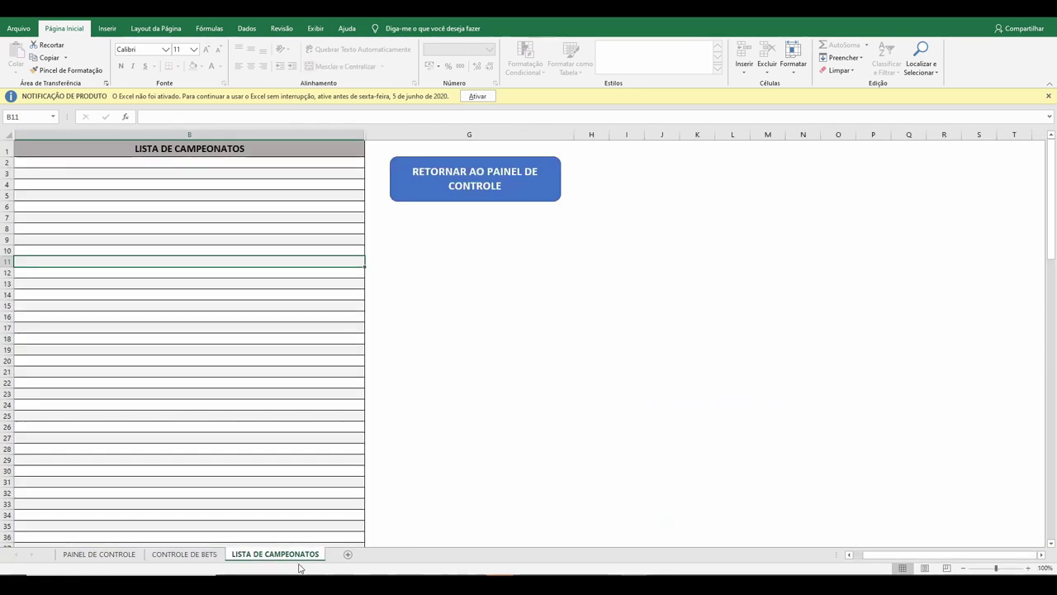
pyautogui.click(216, 162)
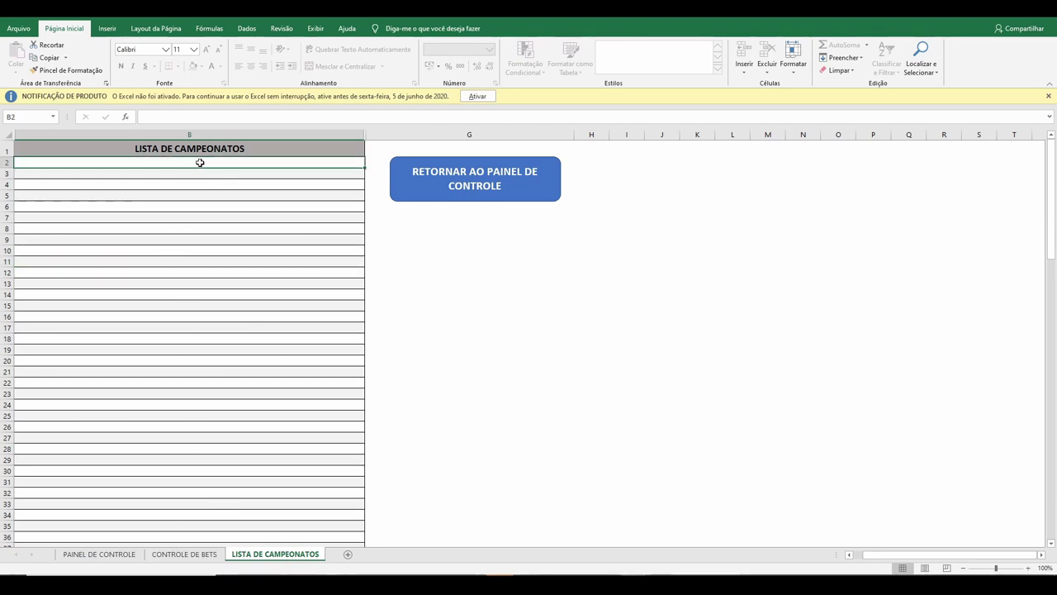
pyautogui.write('PORTUGUES')
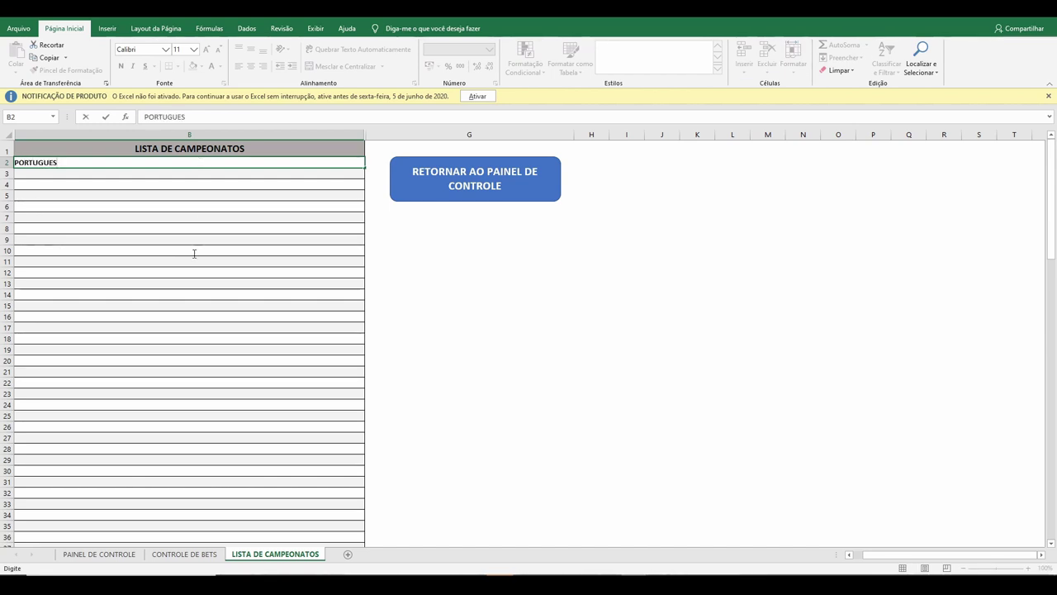
pyautogui.press('Tab')
pyautogui.click(171, 555)
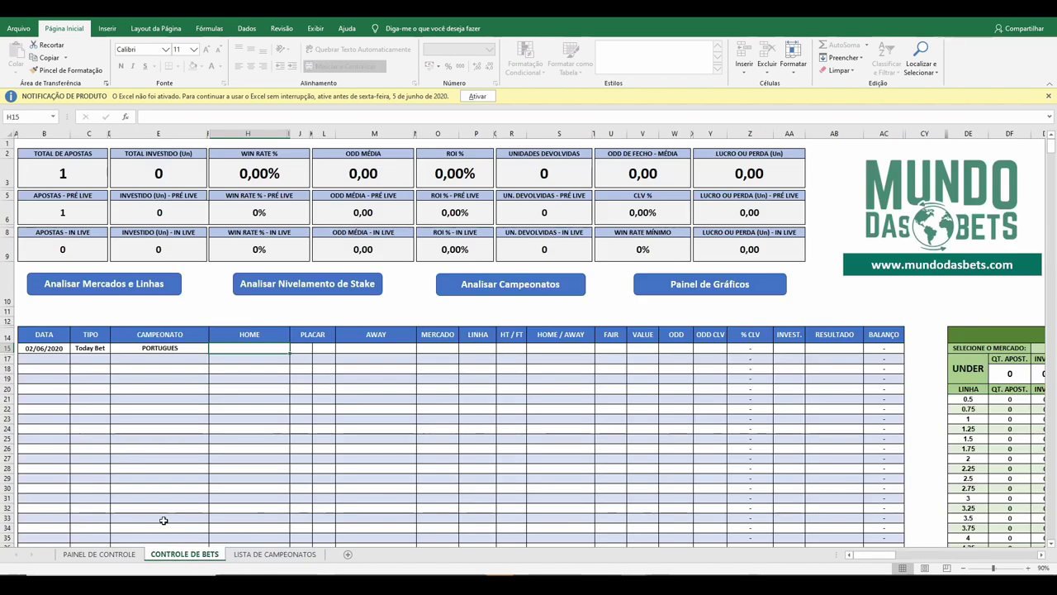
pyautogui.click(99, 555)
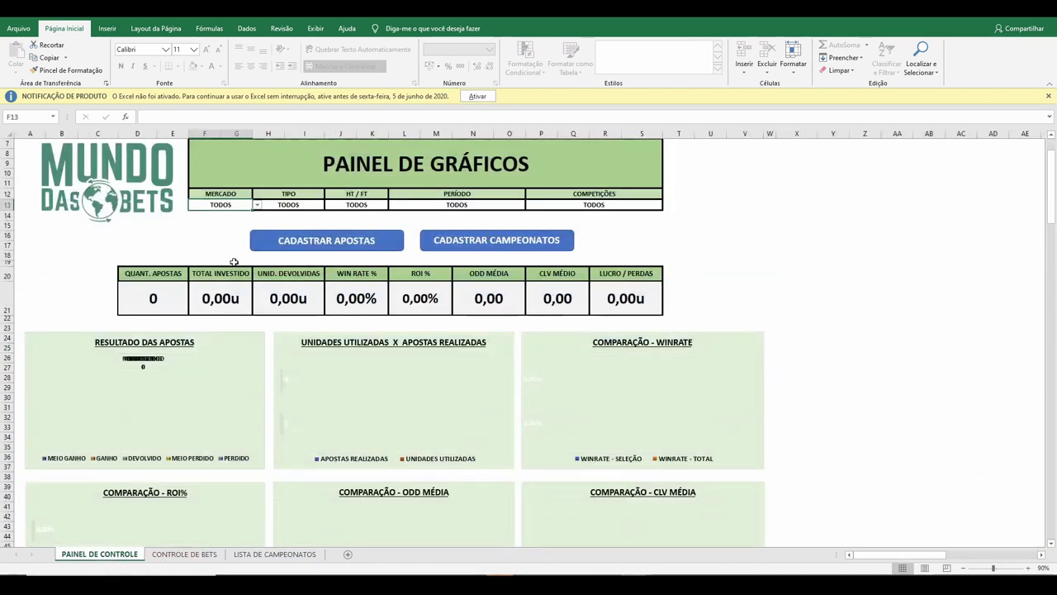
pyautogui.click(194, 558)
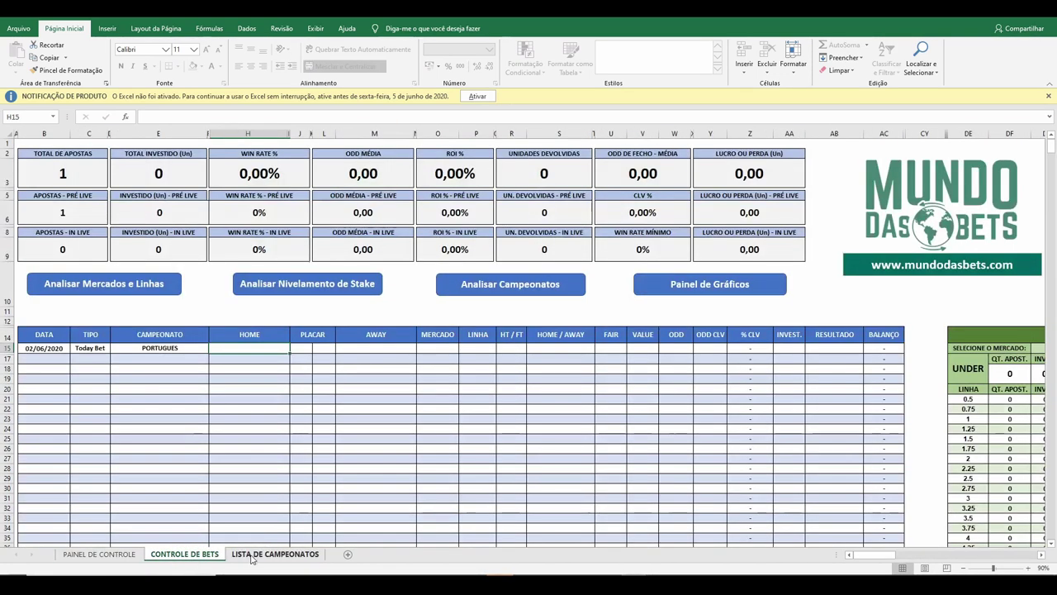
pyautogui.click(157, 405)
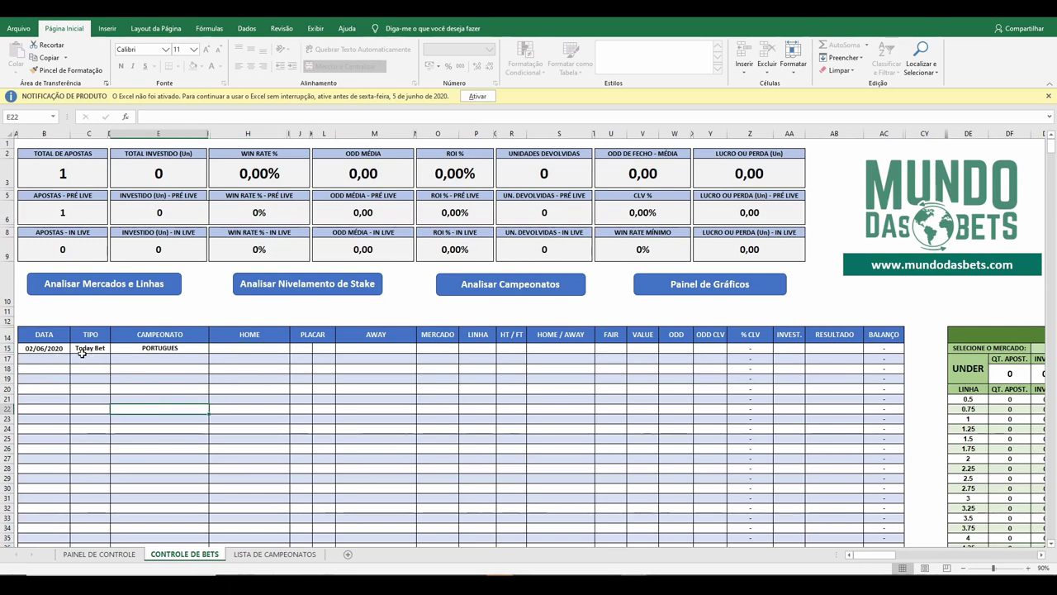
# Enter PORTIMONENSE as the HOME team and GIL VICENTE as the AWAY team of the first bet.
pyautogui.click(264, 351)
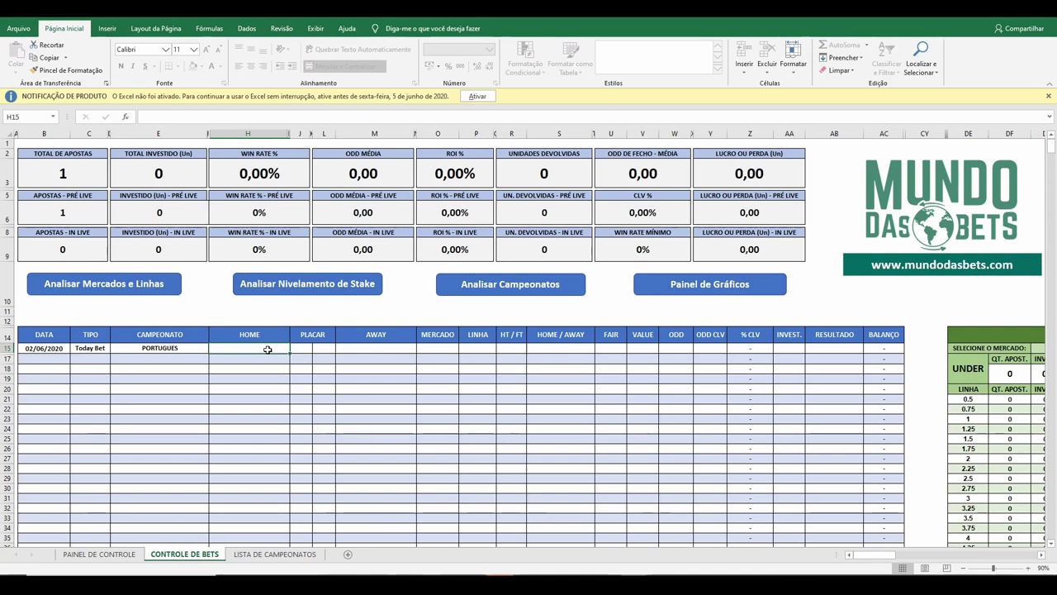
pyautogui.write('PORTIMONEN')
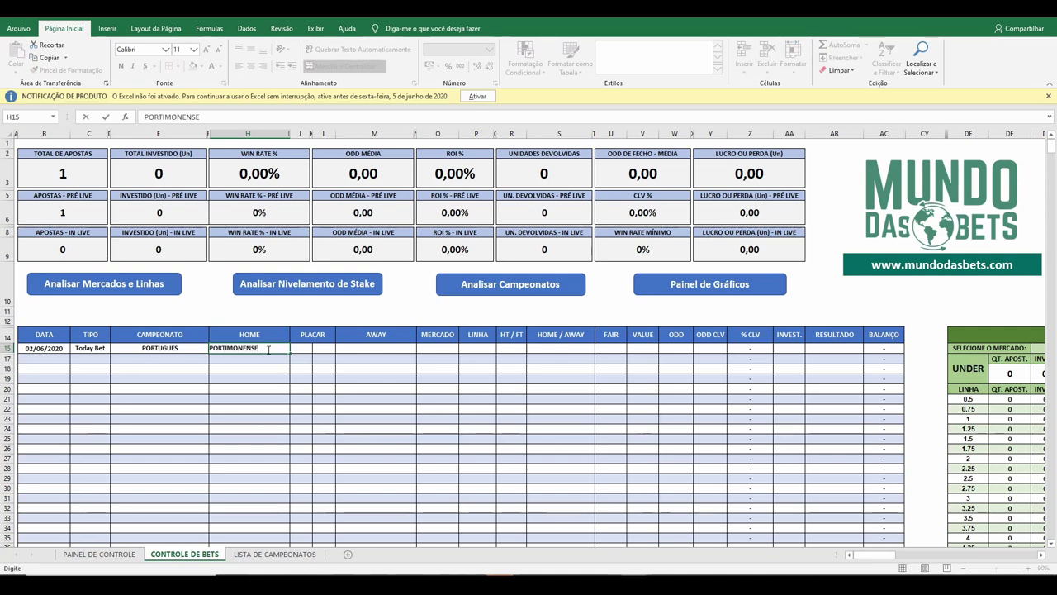
pyautogui.write('SE')
pyautogui.press('Tab')
pyautogui.press('Tab')
pyautogui.write('GIL VIV')
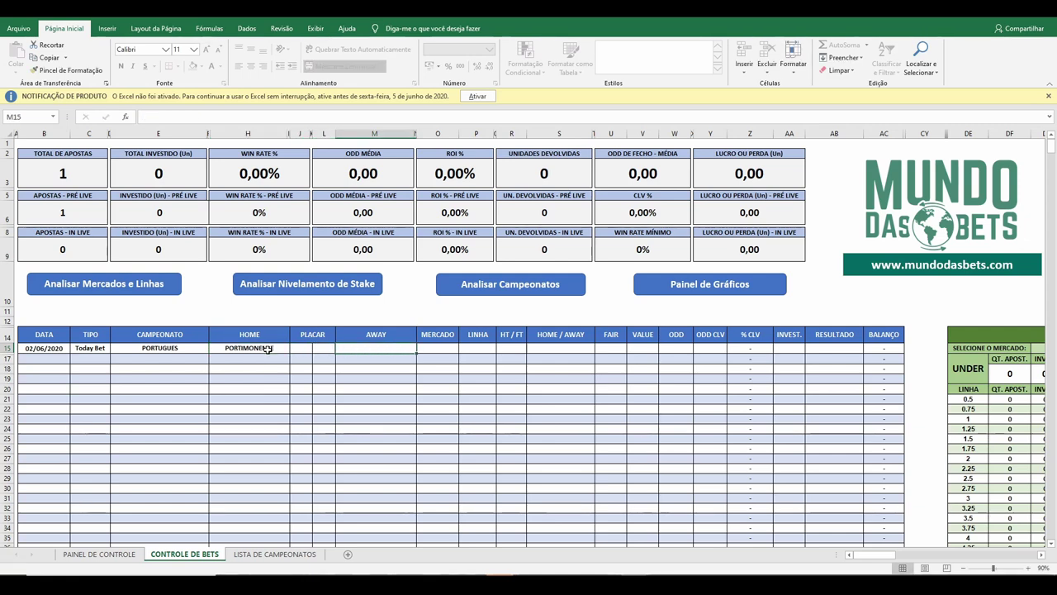
pyautogui.press('BackSpace')
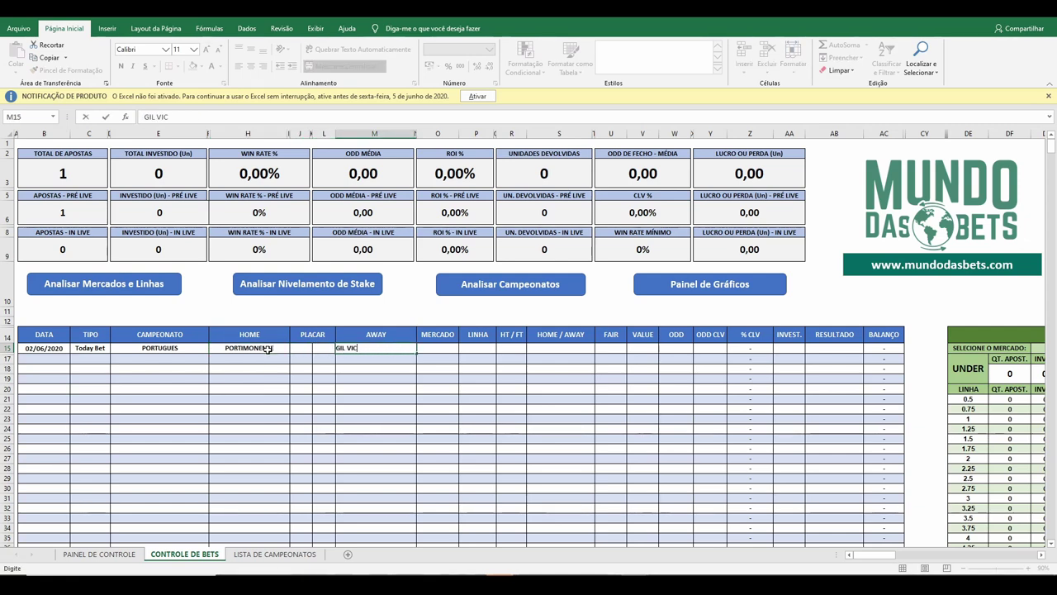
pyautogui.write('CENTE')
pyautogui.press('Return')
pyautogui.press('Return')
pyautogui.press('Return')
pyautogui.press('Return')
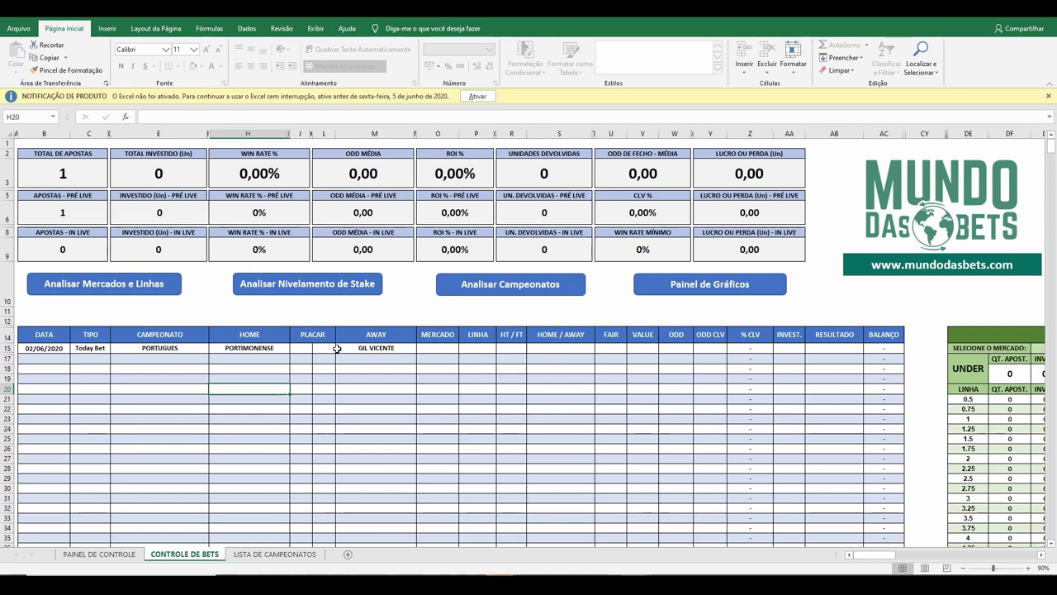
# Enter the alternative team spellings VICENTE and VICENTRE in the two AWAY cells below GIL VICENTE.
pyautogui.click(362, 352)
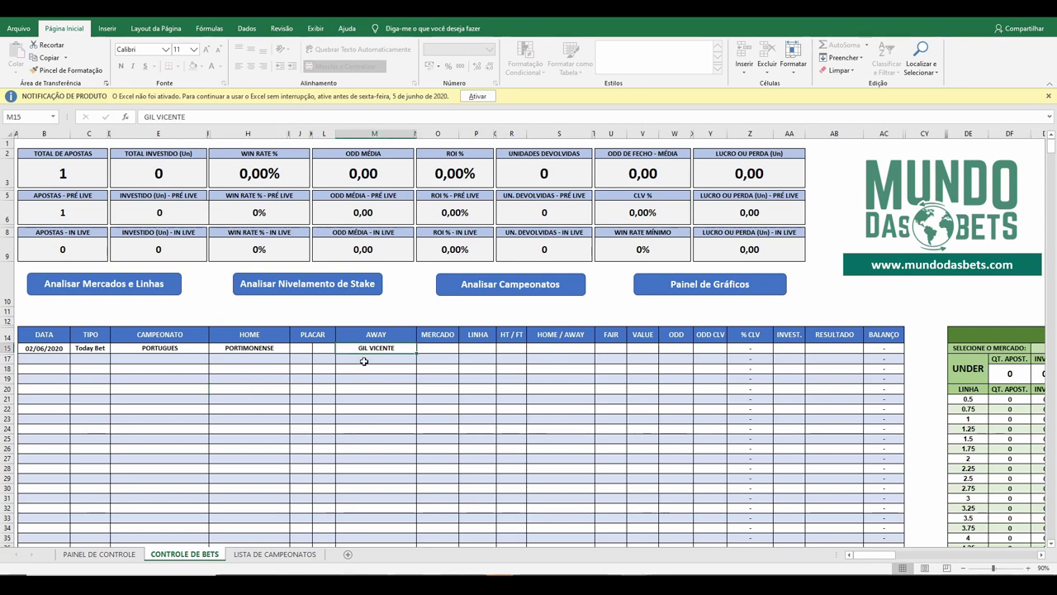
pyautogui.click(364, 361)
pyautogui.write('VICENTRE')
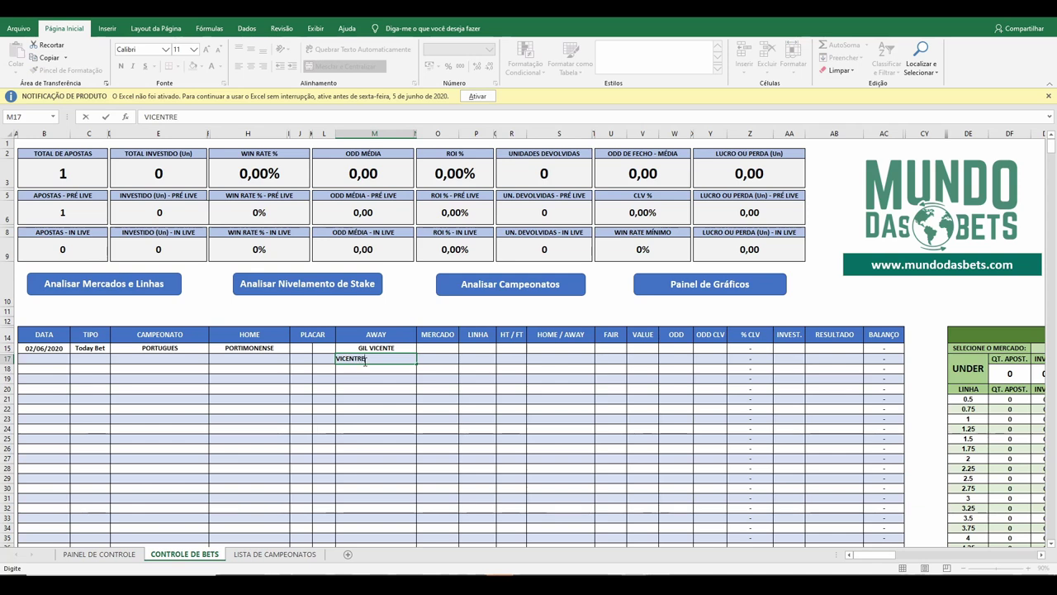
pyautogui.press('BackSpace')
pyautogui.press('BackSpace')
pyautogui.write('E')
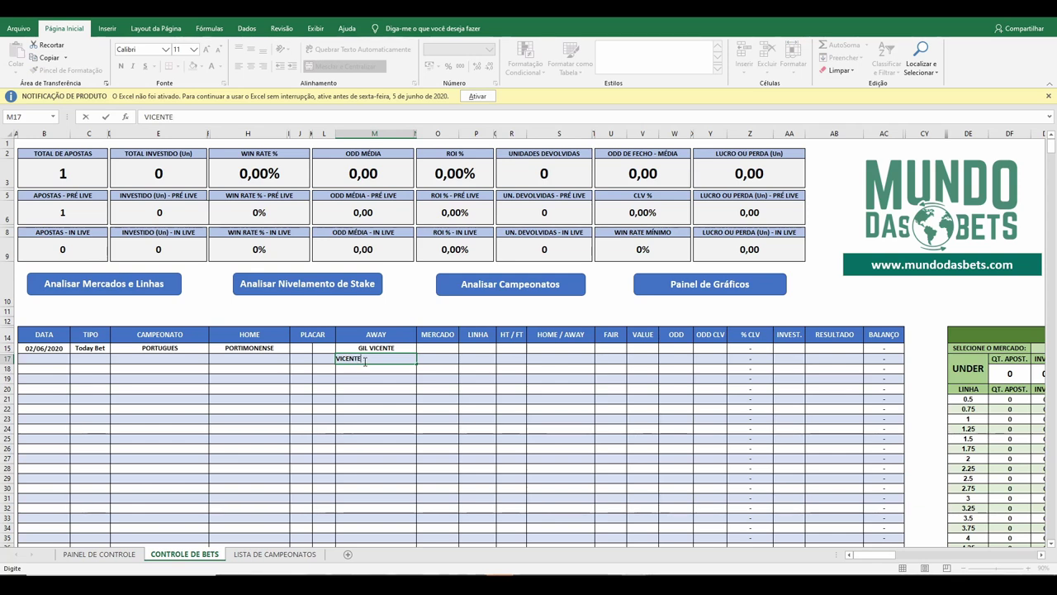
pyautogui.press('Return')
pyautogui.write('VIC')
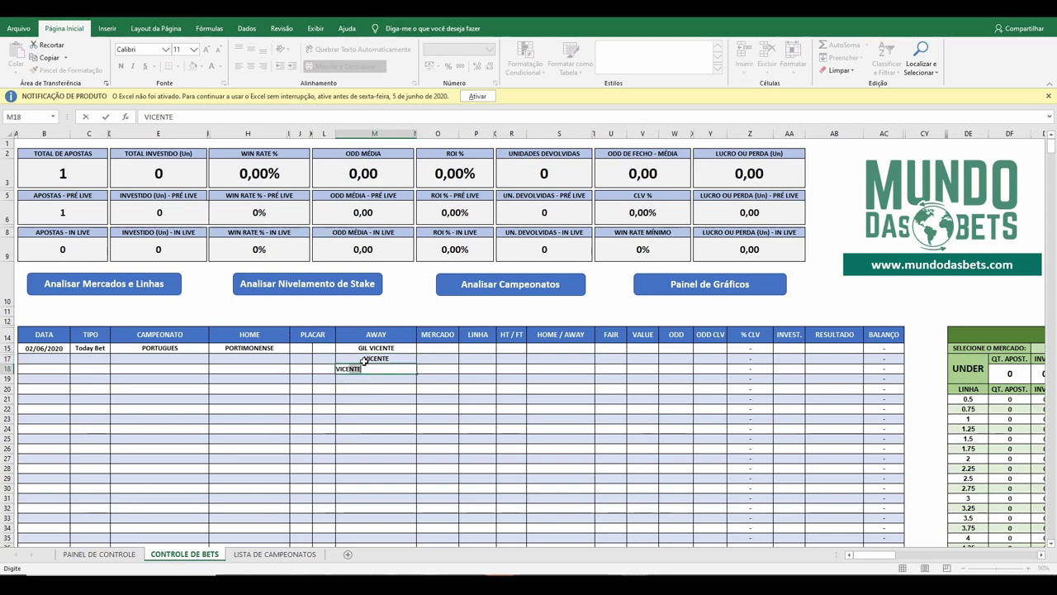
pyautogui.write('ENTRE')
pyautogui.press('Tab')
# Add the spelling variants GIL V and G VICENTE in the next two AWAY cells, rows 19 and 20.
pyautogui.press('Down')
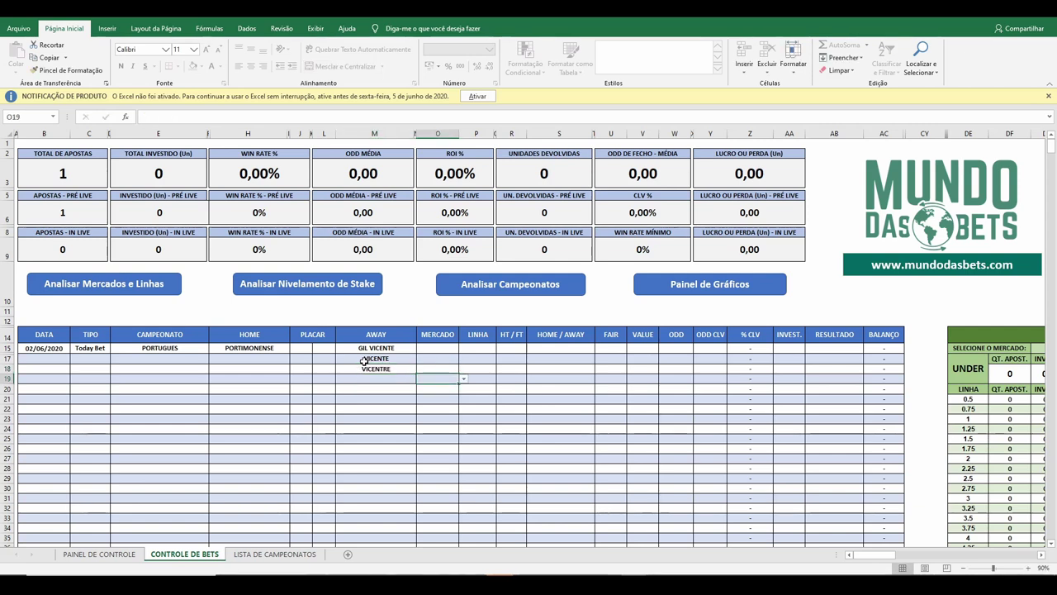
pyautogui.press('Left')
pyautogui.press('Left')
pyautogui.write('GIL')
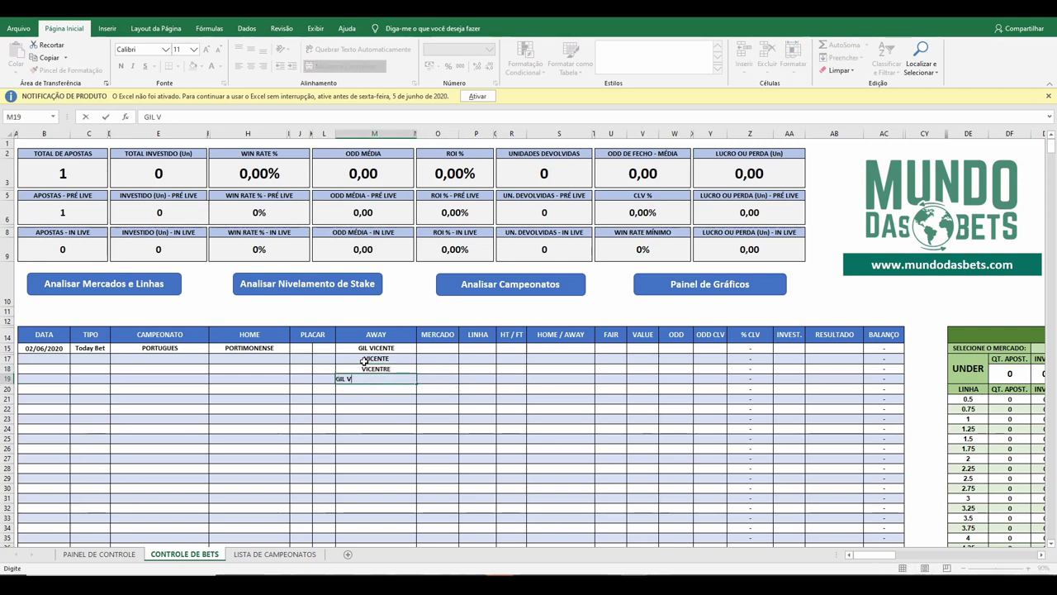
pyautogui.write(' V')
pyautogui.press('Return')
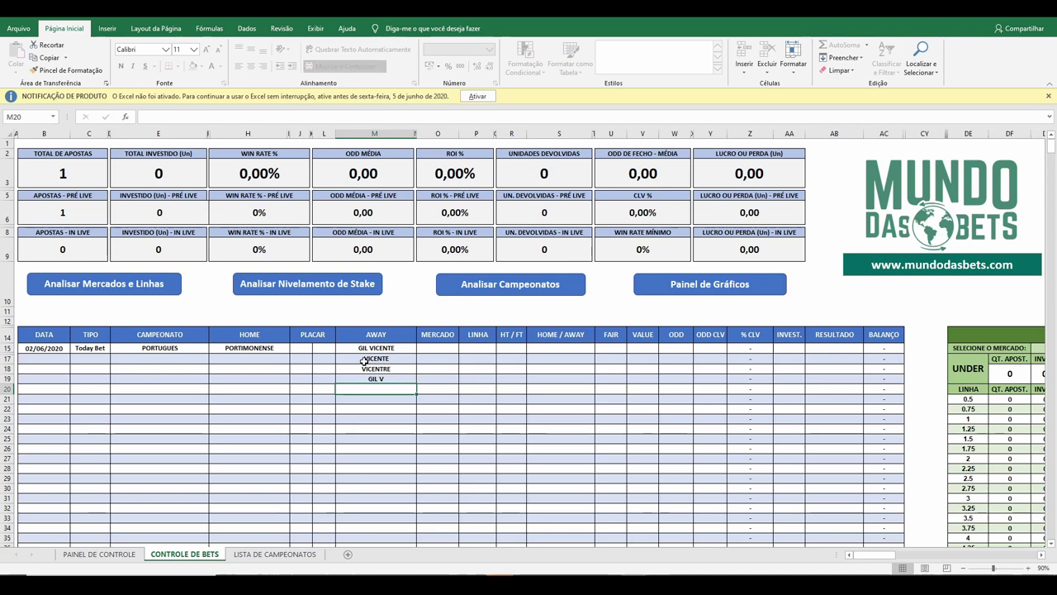
pyautogui.write('G VICENTE')
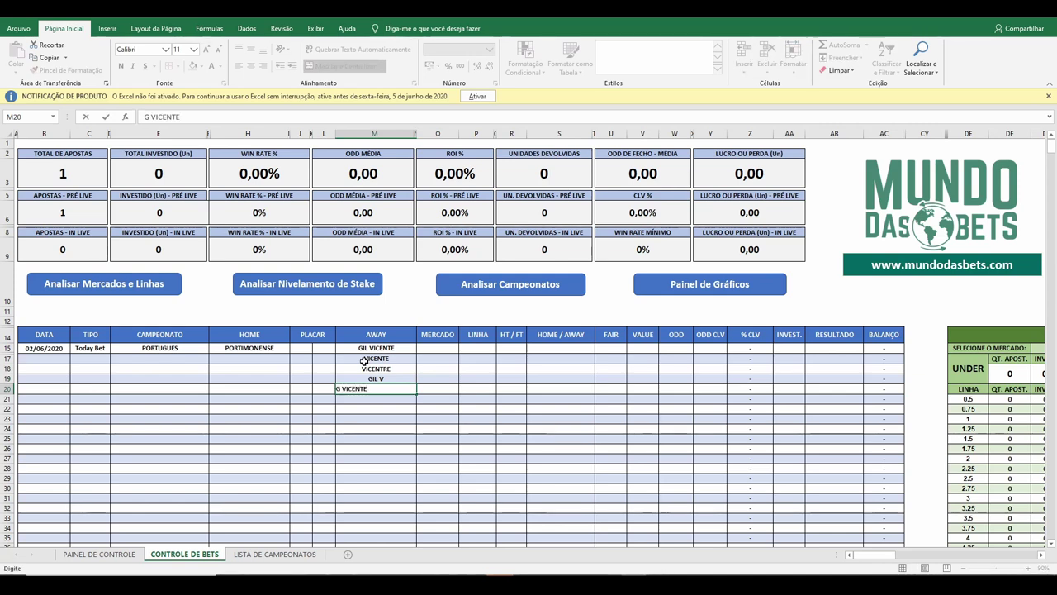
pyautogui.press('Right')
pyautogui.press('Right')
pyautogui.press('Right')
pyautogui.press('Right')
pyautogui.press('Right')
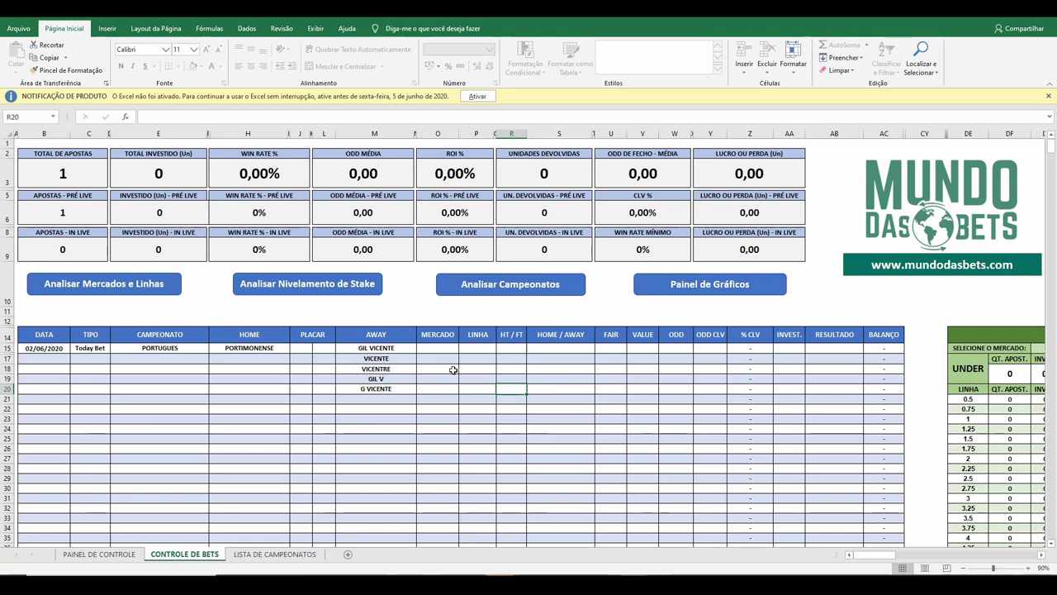
pyautogui.click(383, 348)
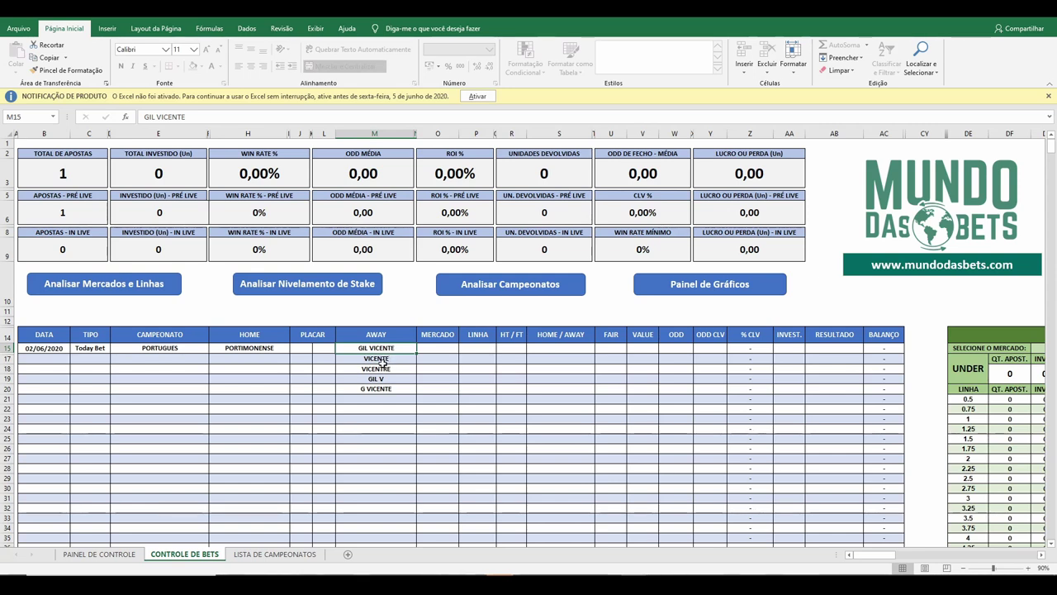
pyautogui.click(382, 360)
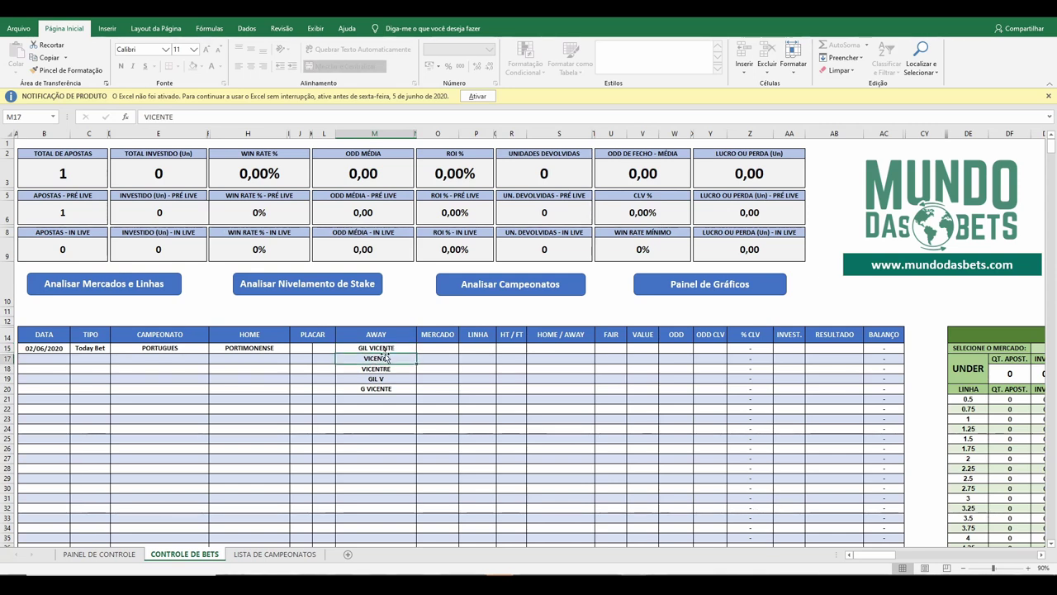
# Fill GIL VICENTE from the first bet down over the spelling variants in the AWAY cells of rows 17 to 20.
pyautogui.click(386, 347)
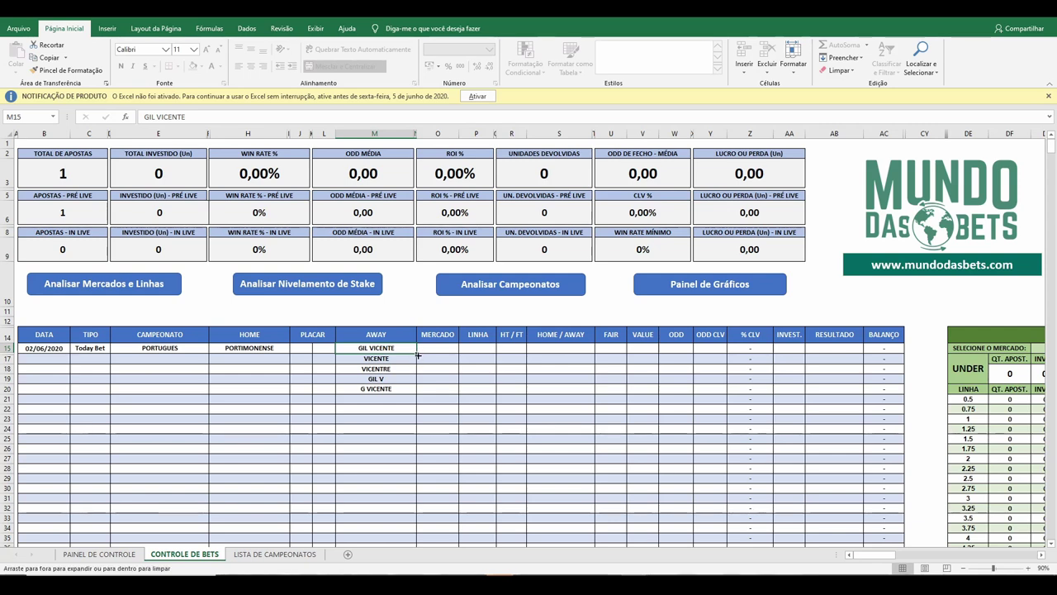
pyautogui.moveTo(417, 354); pyautogui.dragTo(415, 389)
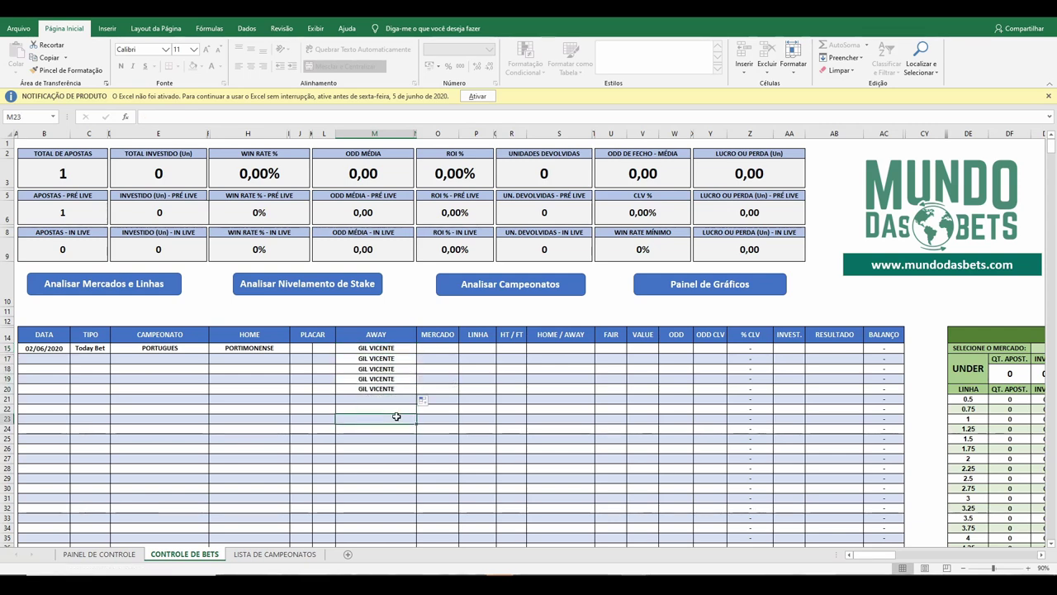
pyautogui.click(394, 379)
# Clear the AWAY cells in rows 17 to 20, keeping only the first bet's GIL VICENTE.
pyautogui.click(402, 348)
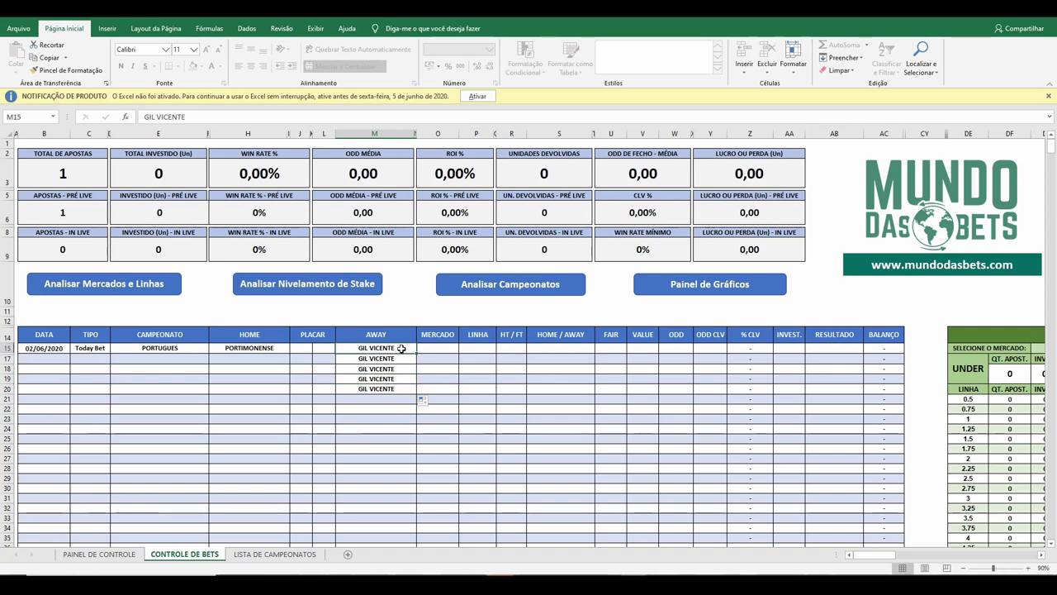
pyautogui.press('Down')
pyautogui.press('BackSpace')
pyautogui.press('Down')
pyautogui.press('BackSpace')
pyautogui.press('Down')
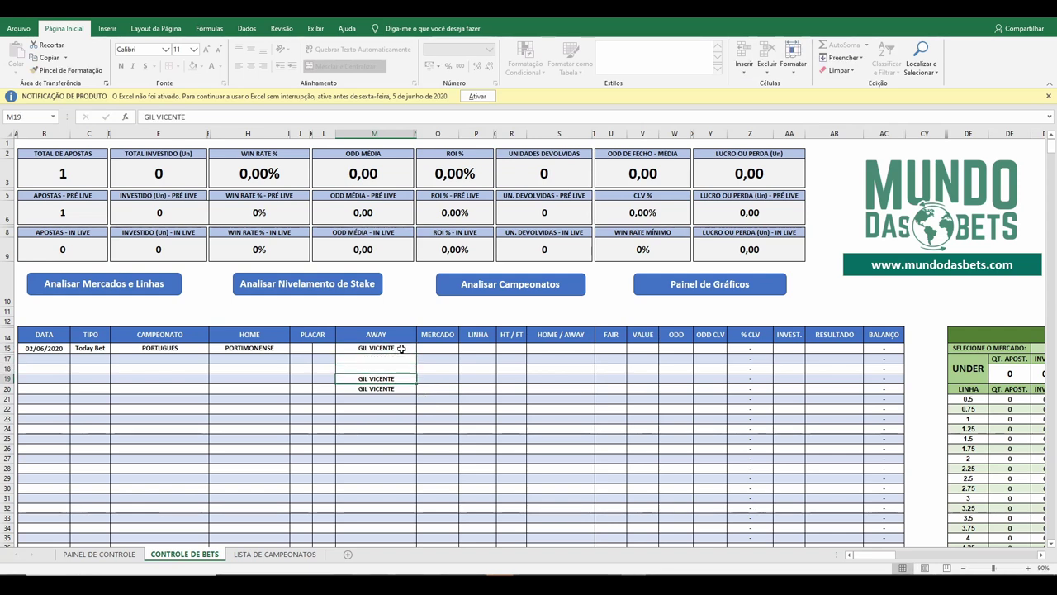
pyautogui.press('BackSpace')
pyautogui.press('Down')
pyautogui.press('BackSpace')
pyautogui.press('Down')
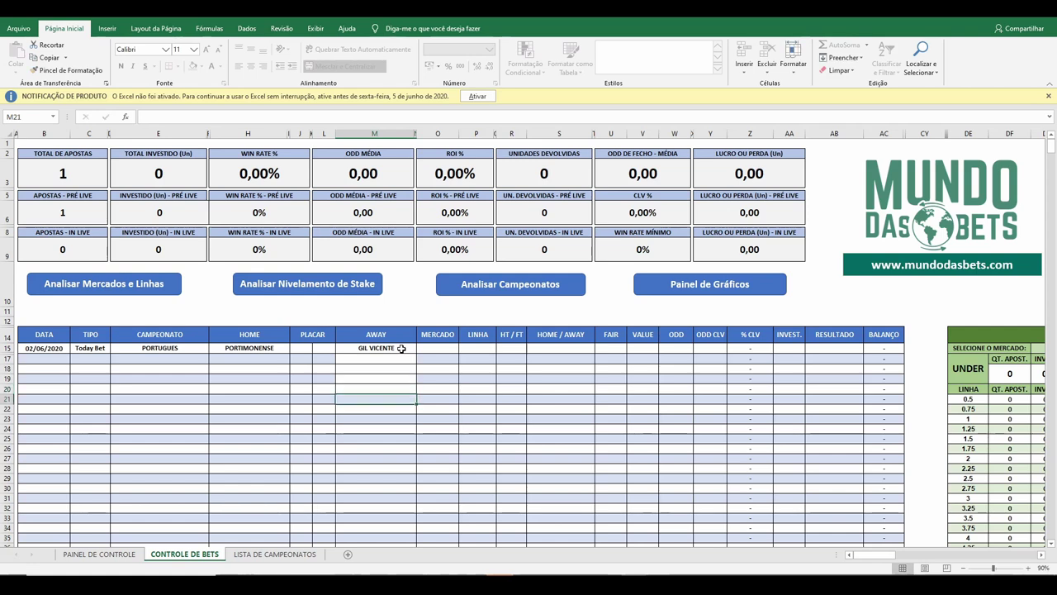
pyautogui.click(437, 388)
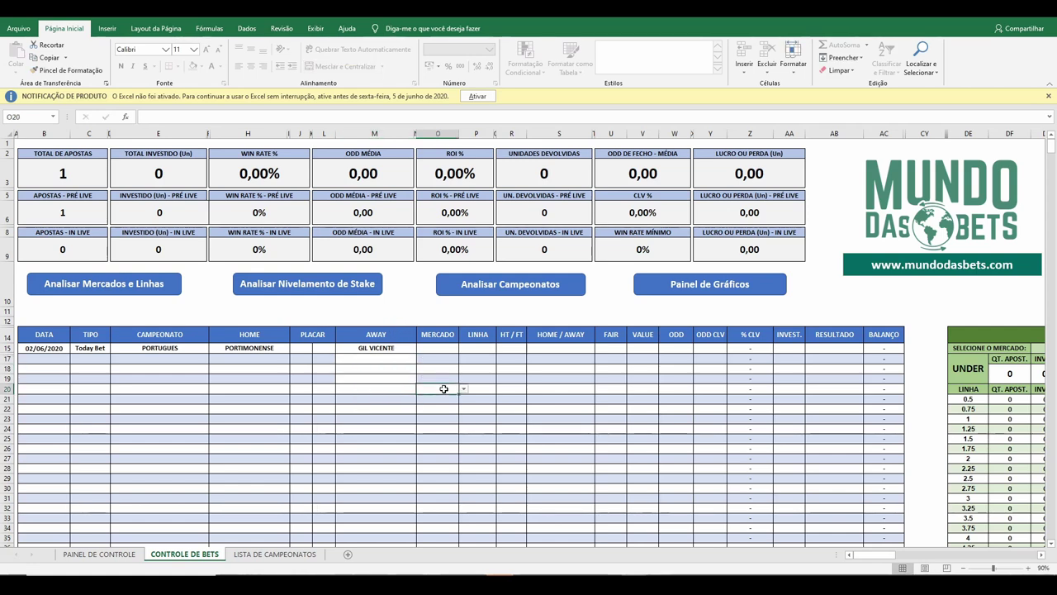
pyautogui.click(380, 365)
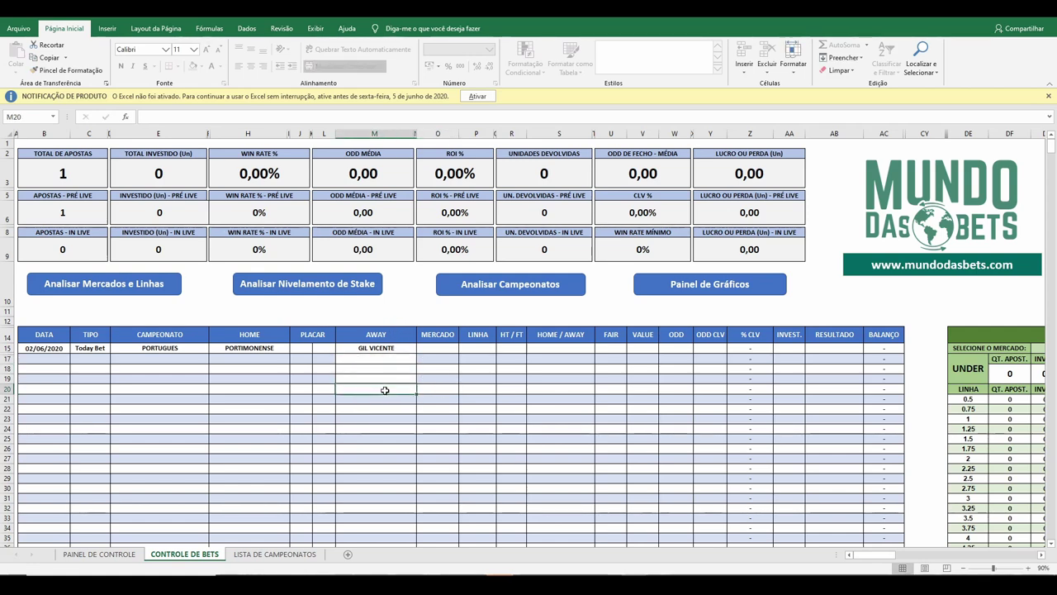
pyautogui.click(376, 400)
pyautogui.click(377, 384)
# Enter the first bet's final score in the PLACAR cells, 1 for the home team and 0 for the away team.
pyautogui.click(304, 347)
pyautogui.click(329, 347)
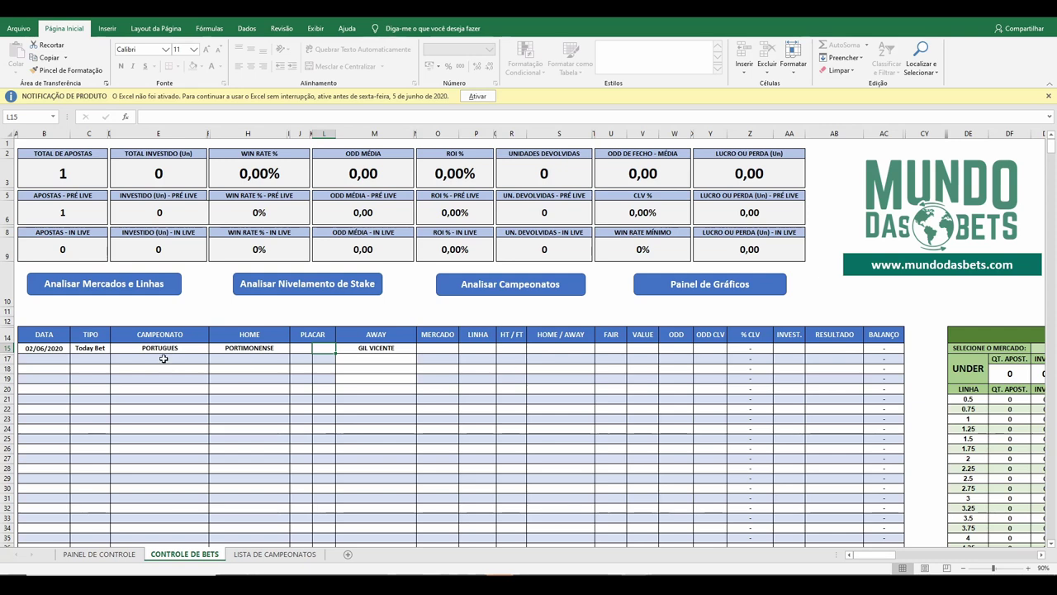
pyautogui.click(317, 347)
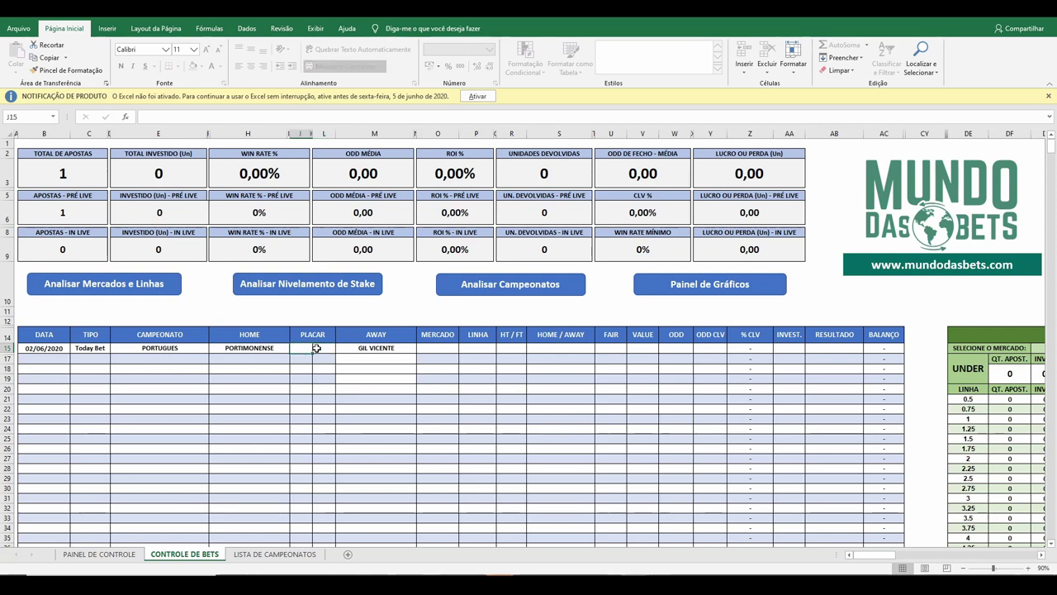
pyautogui.click(318, 347)
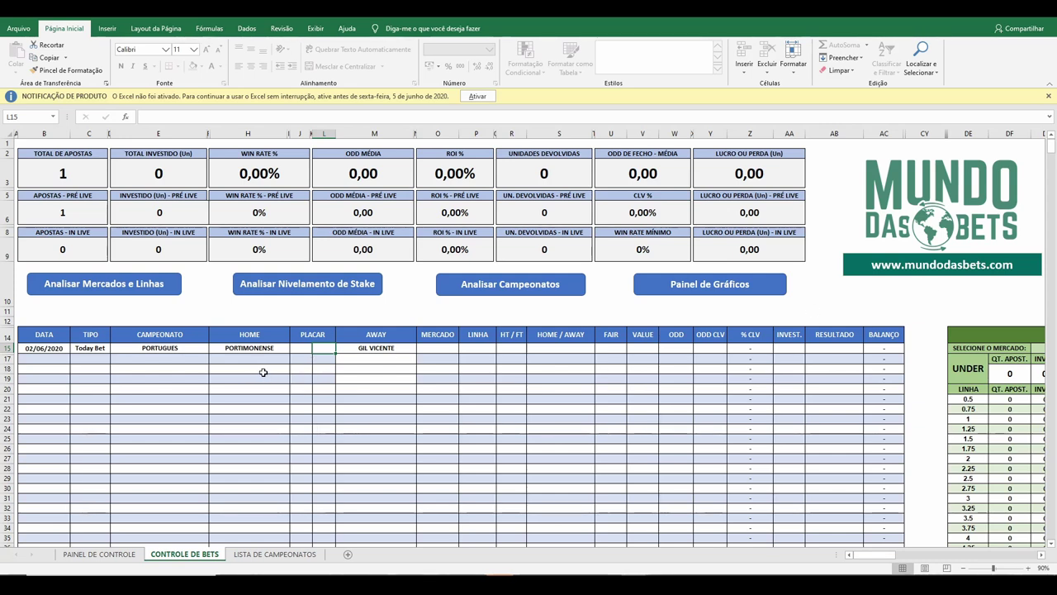
pyautogui.click(300, 347)
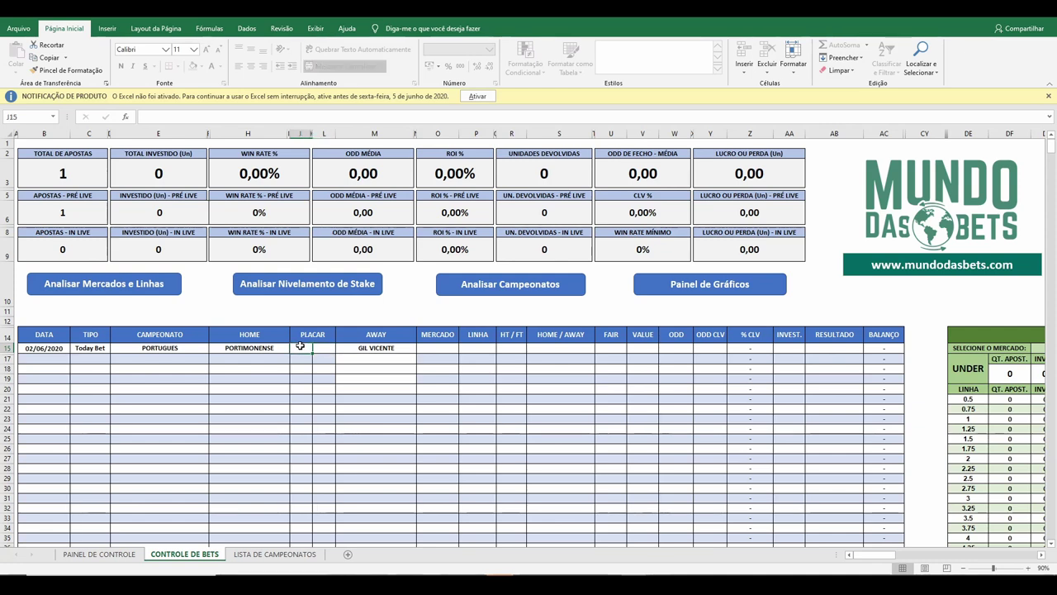
pyautogui.write('1')
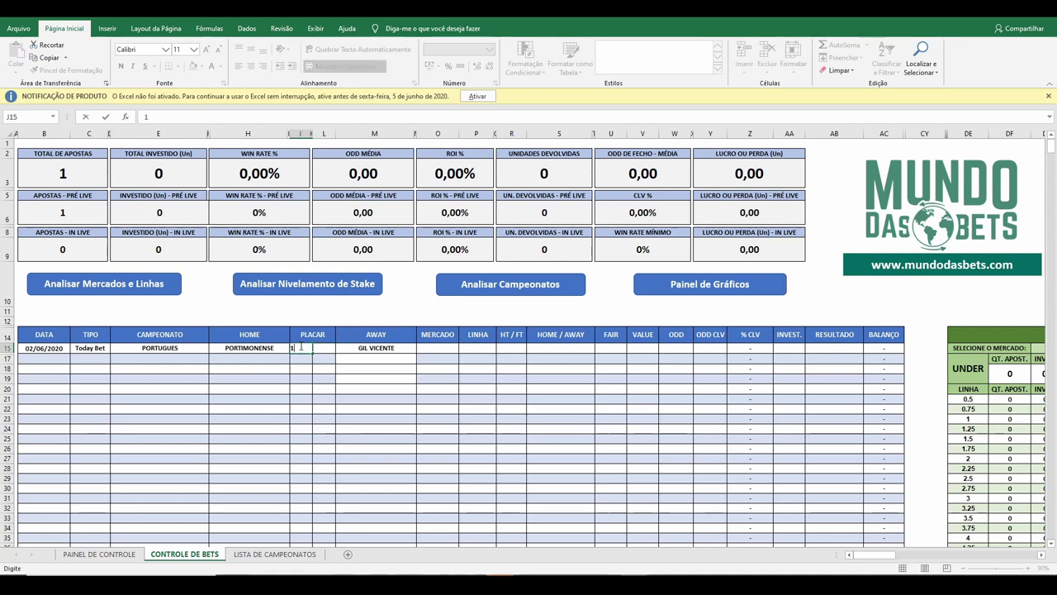
pyautogui.press('Tab')
pyautogui.write('0')
pyautogui.press('Tab')
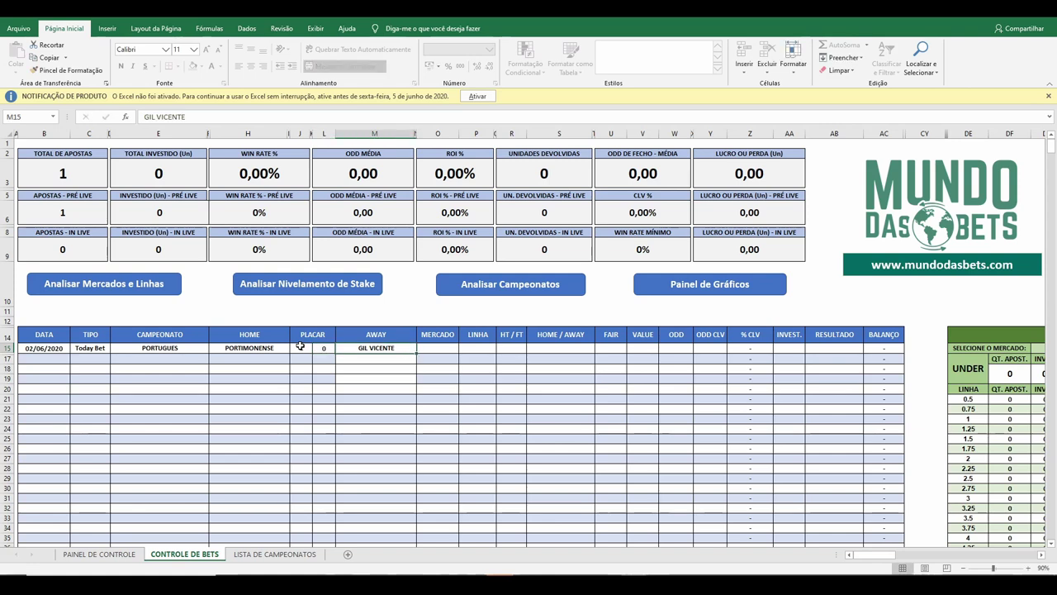
pyautogui.press('Tab')
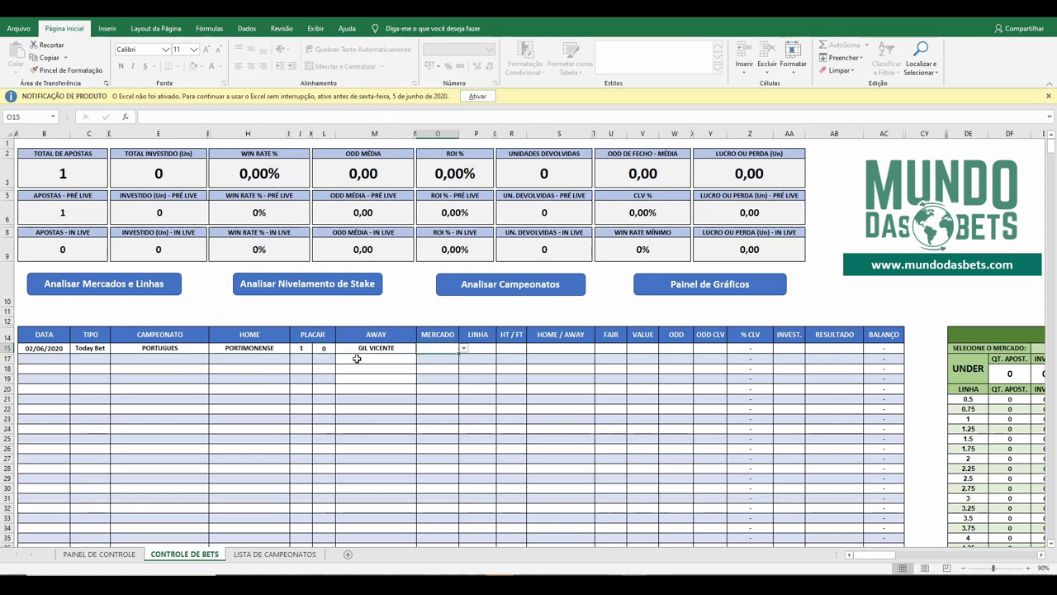
# Set the first bet's MERCADO to AH and enter DNB as its LINHA.
pyautogui.click(464, 349)
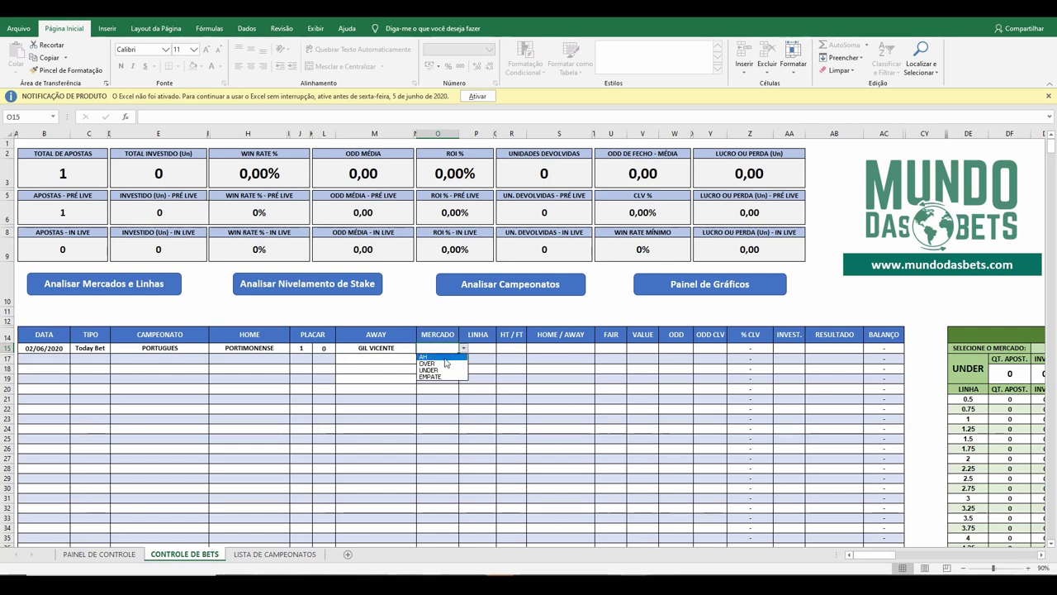
pyautogui.click(443, 357)
pyautogui.click(483, 350)
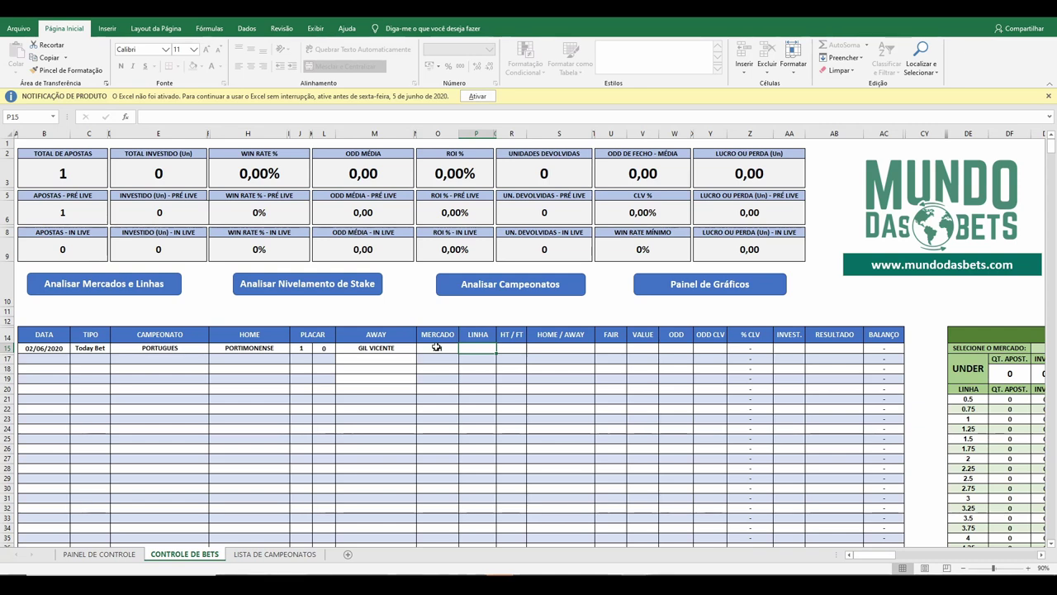
pyautogui.write('DNB')
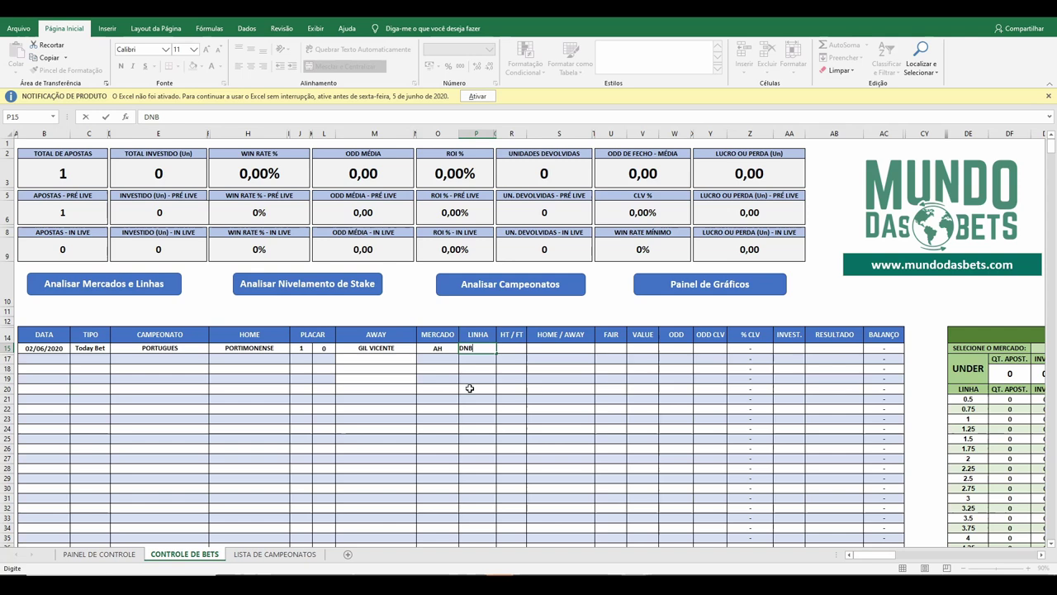
pyautogui.press('Tab')
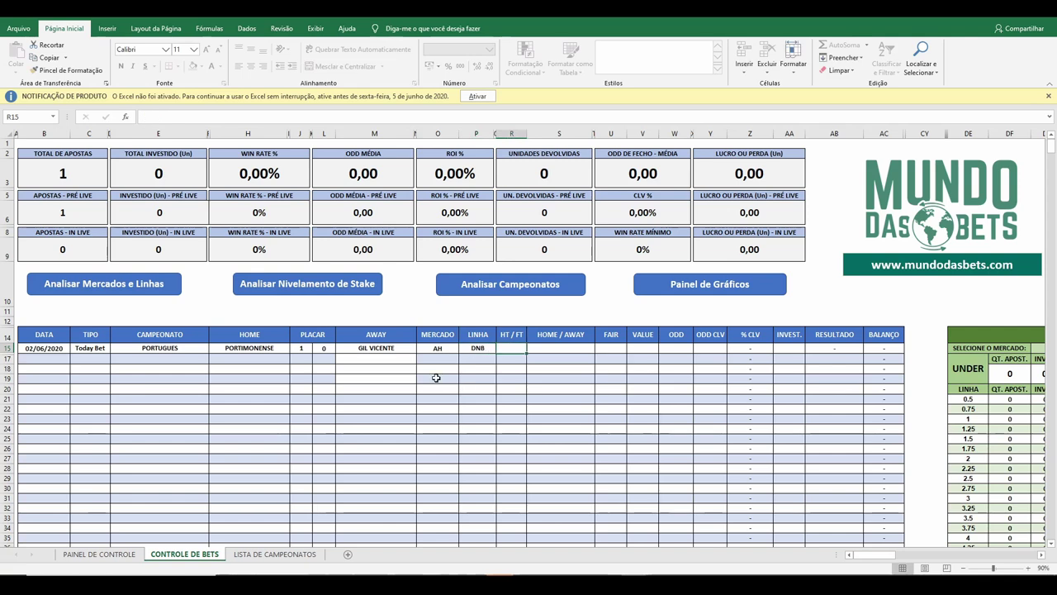
# Try 0 in place of DNB as the first bet's LINHA value.
pyautogui.click(480, 348)
pyautogui.write('0')
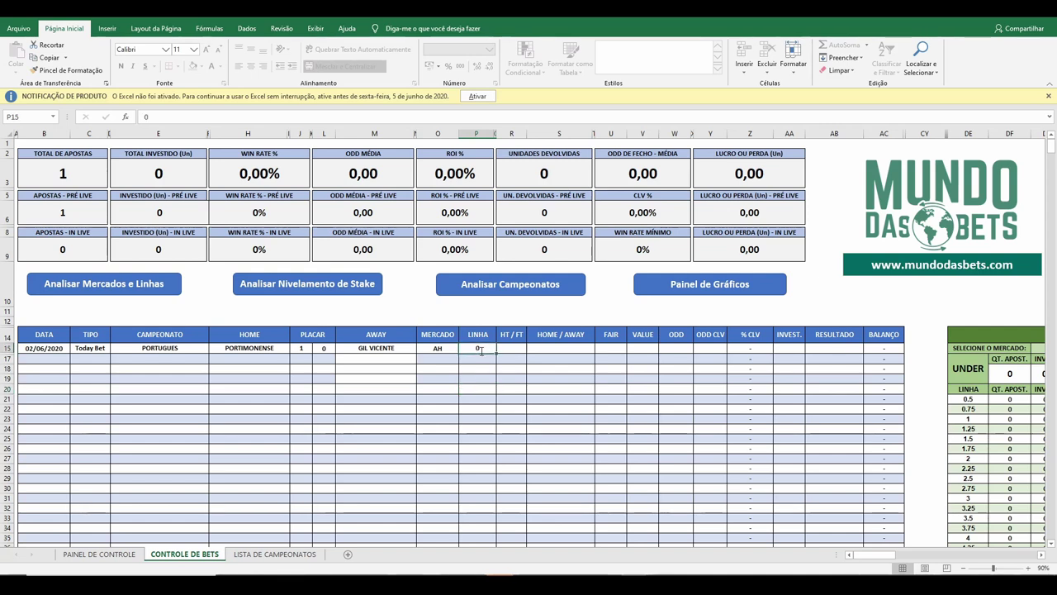
pyautogui.click(486, 387)
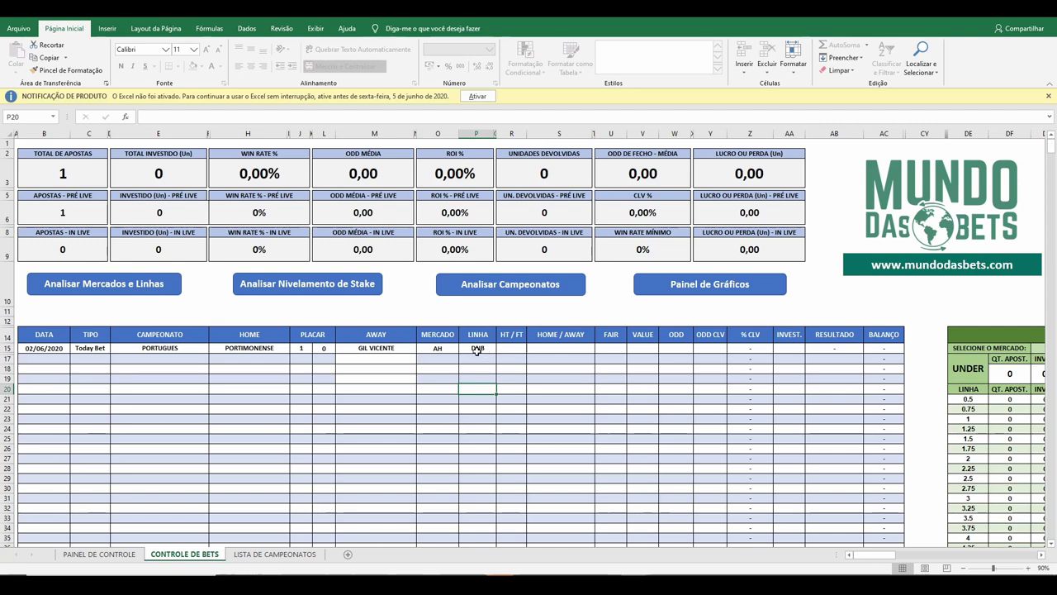
# Enter the sample handicap lines +0.5 and -0.5 in the LINHA cells of rows 17 and 18.
pyautogui.click(477, 358)
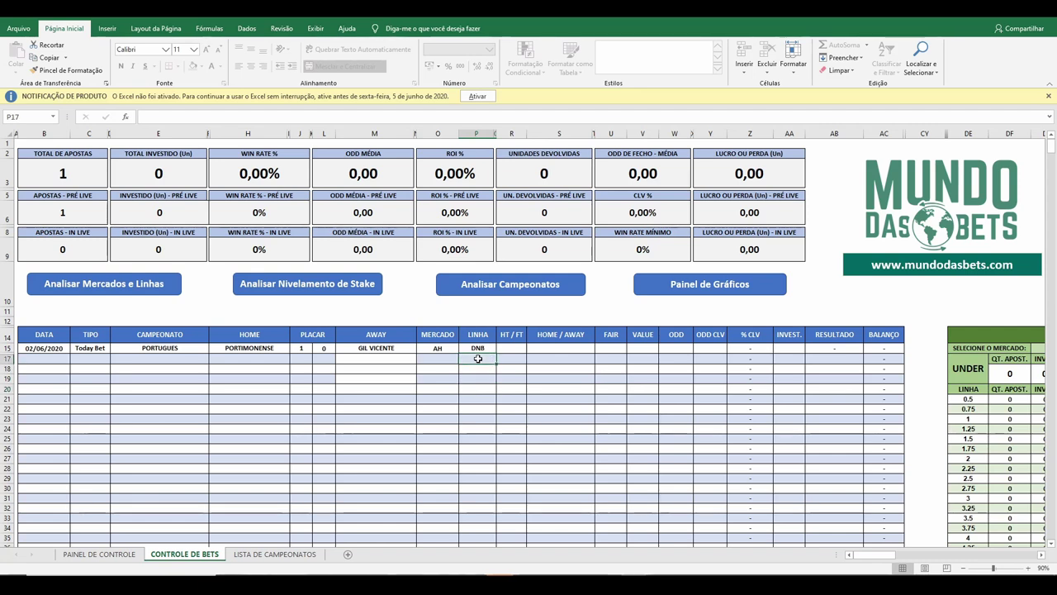
pyautogui.write('+0.5')
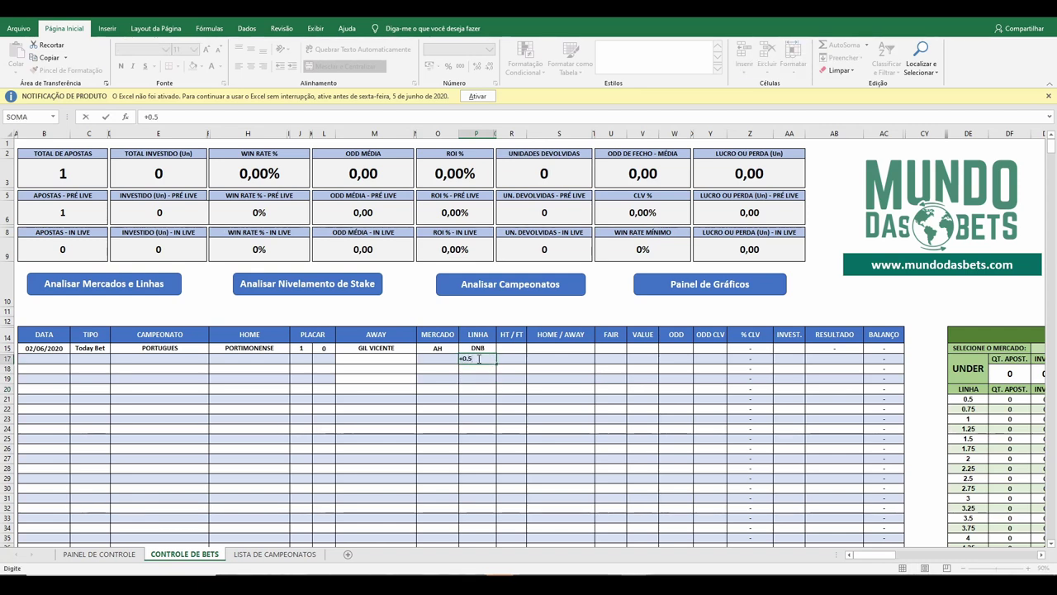
pyautogui.press('Return')
pyautogui.write('-0')
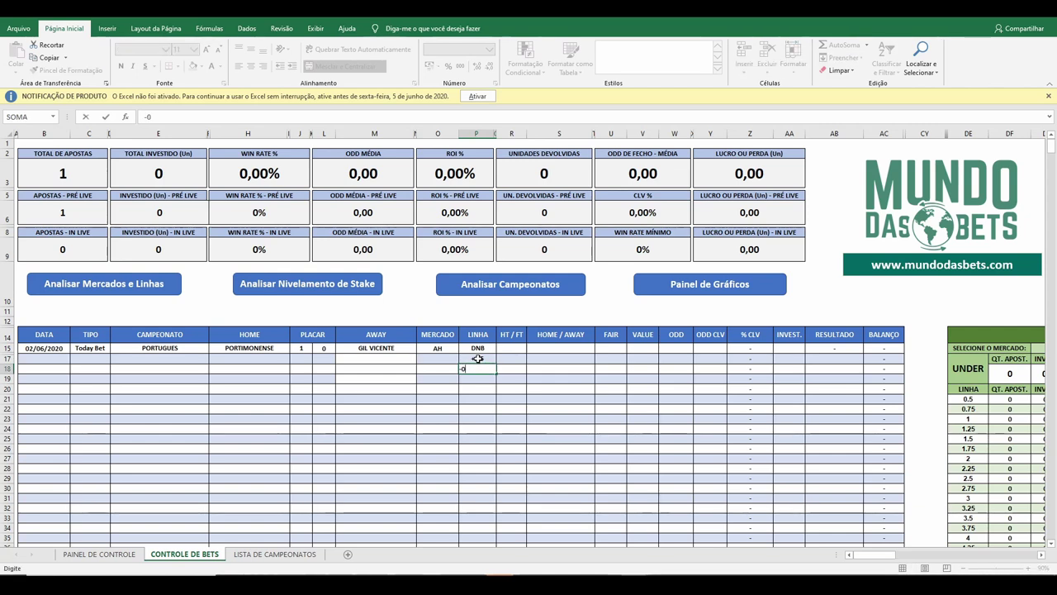
pyautogui.write('.5')
pyautogui.press('Return')
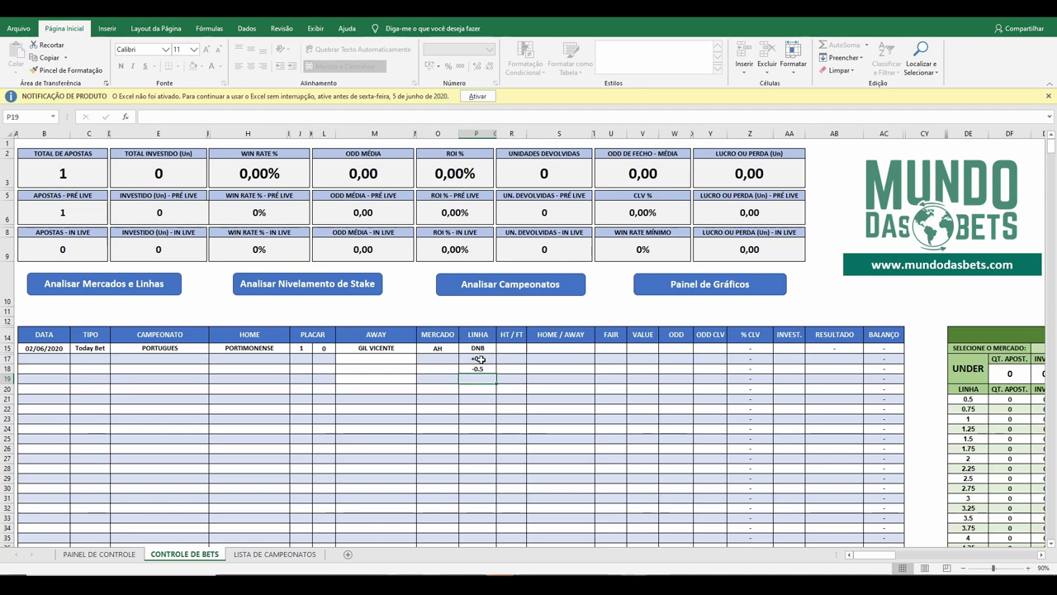
# Clear the two sample handicap lines from the LINHA cells in rows 17 and 18.
pyautogui.click(479, 360)
pyautogui.press('BackSpace')
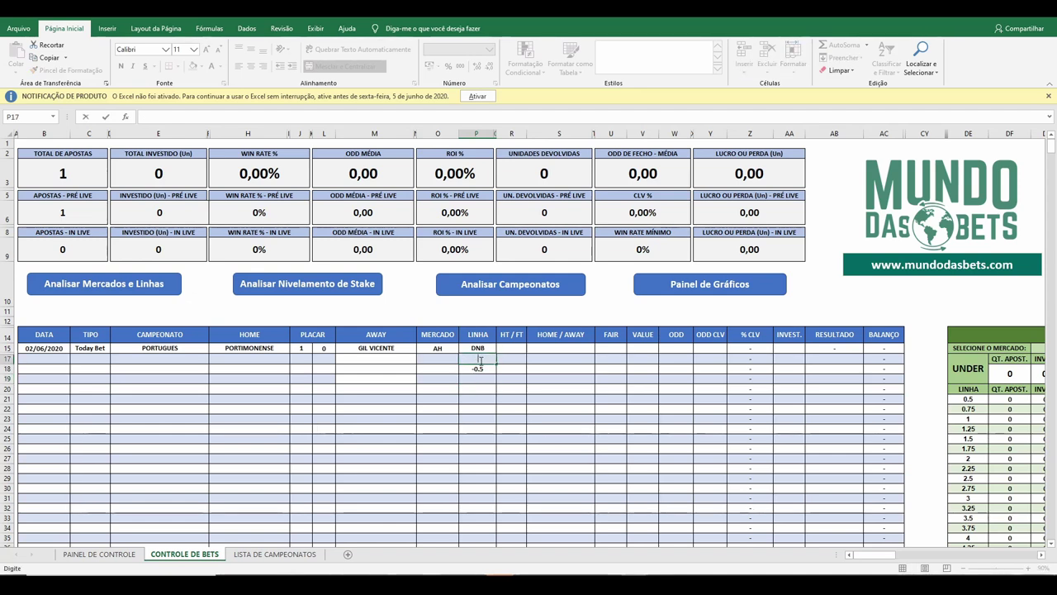
pyautogui.press('Return')
pyautogui.press('BackSpace')
pyautogui.press('Return')
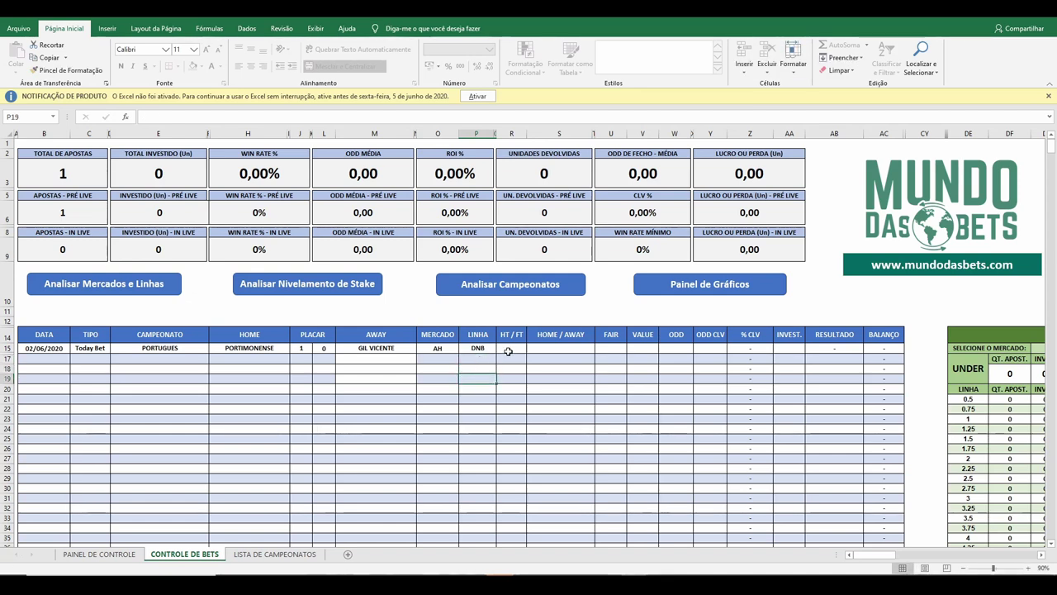
# Enter FT in the HT / FT cell of the first bet.
pyautogui.click(509, 350)
pyautogui.write('f')
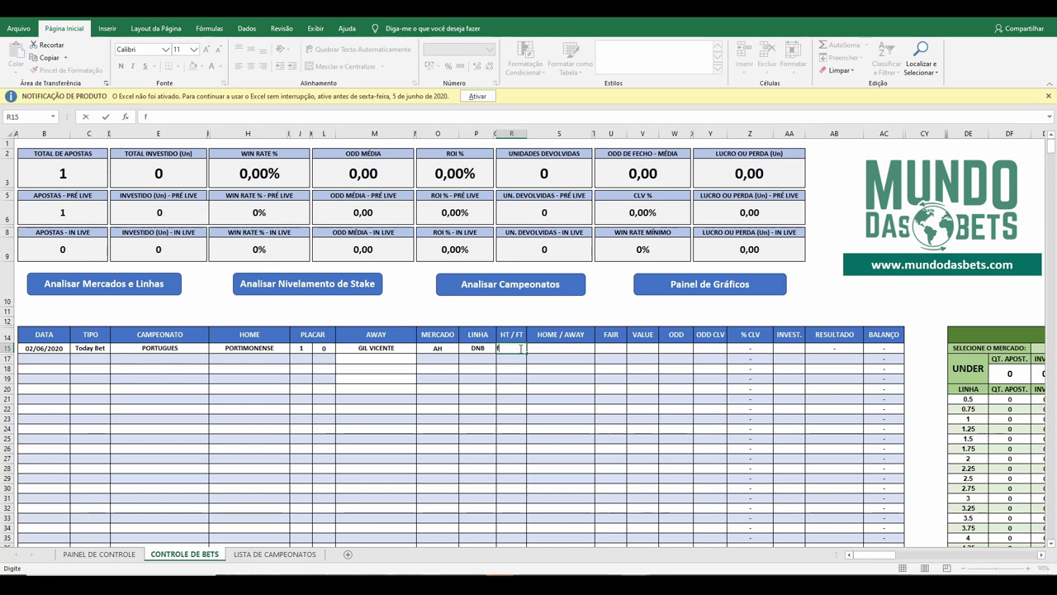
pyautogui.write('t')
pyautogui.press('BackSpace')
pyautogui.press('BackSpace')
pyautogui.press('Tab')
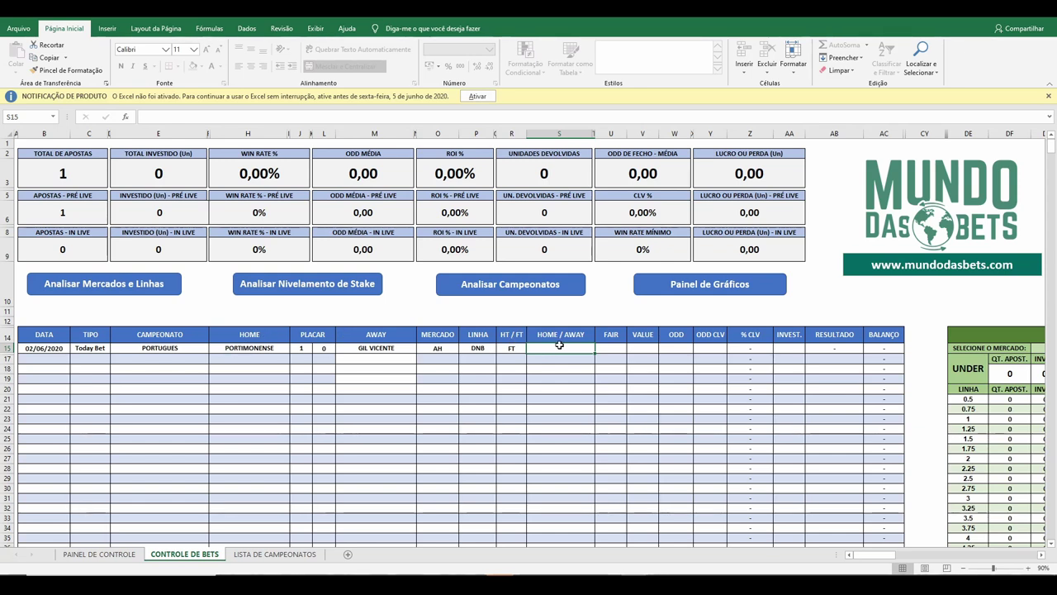
# Enter HOME as the backed side in the HOME / AWAY cell of the first bet.
pyautogui.write('HOME / AWAY')
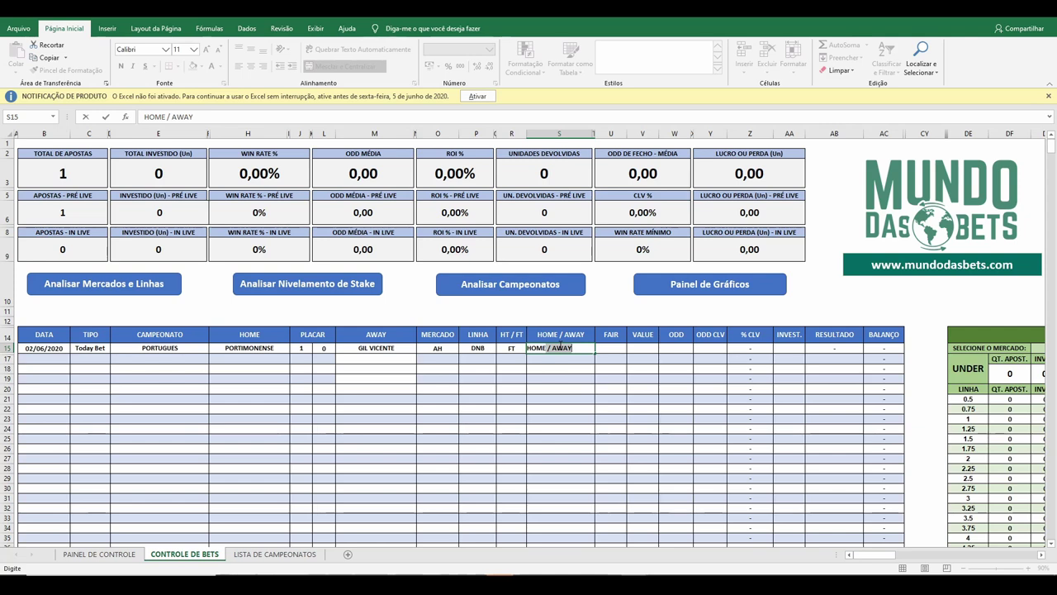
pyautogui.press('BackSpace')
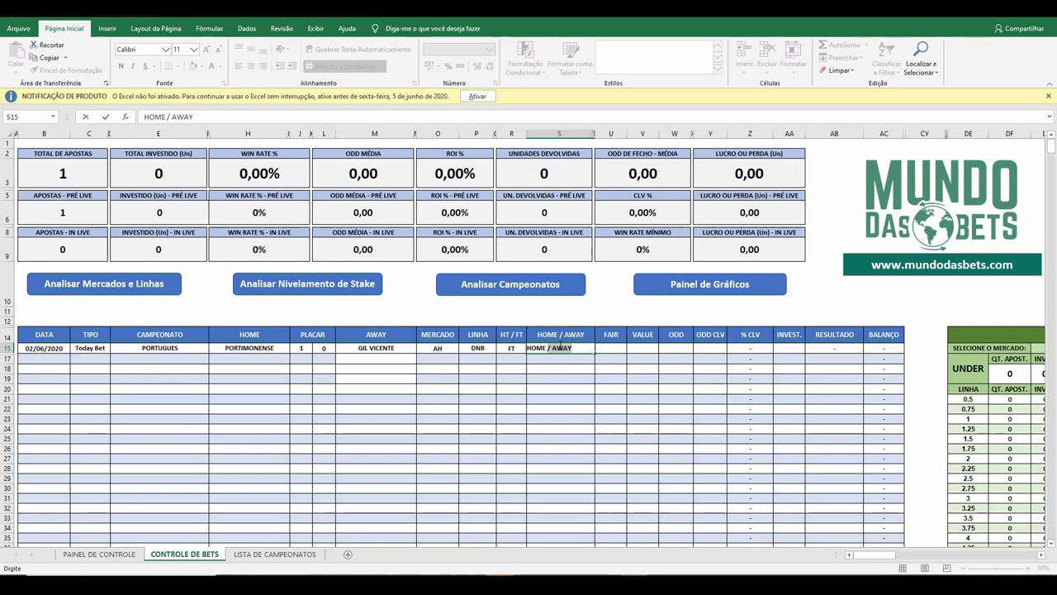
pyautogui.press('BackSpace')
pyautogui.press('Tab')
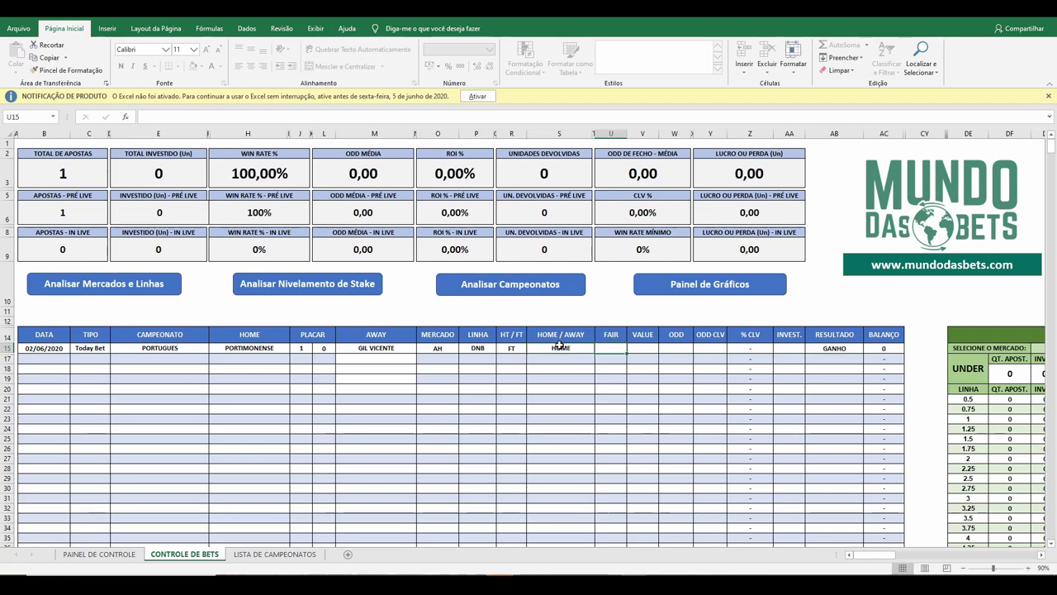
# Review the available MERCADO options for the first bet without changing the selected market.
pyautogui.click(557, 358)
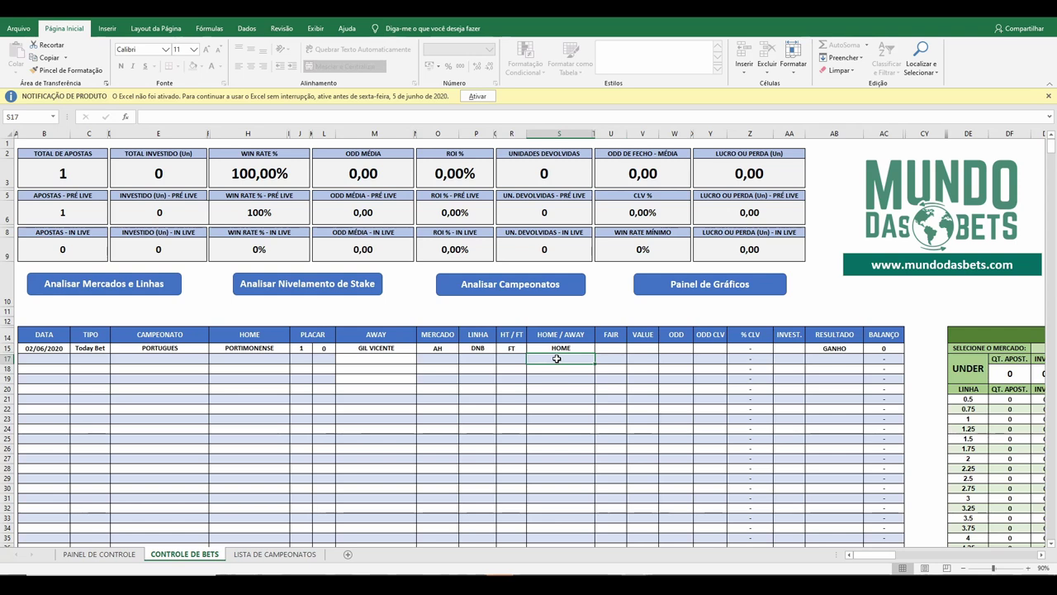
pyautogui.click(443, 350)
pyautogui.click(465, 348)
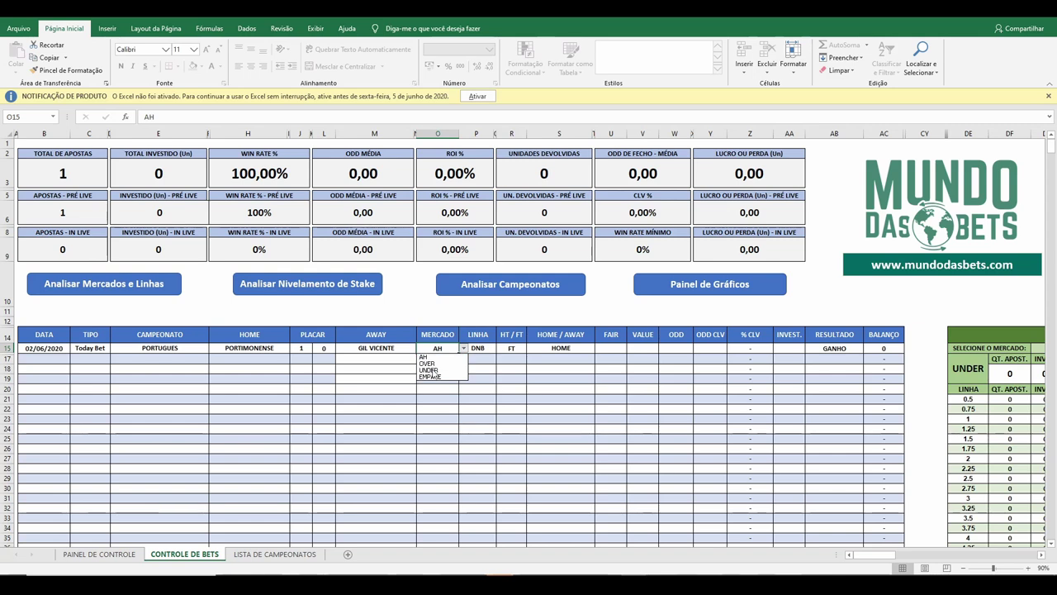
pyautogui.press('Escape')
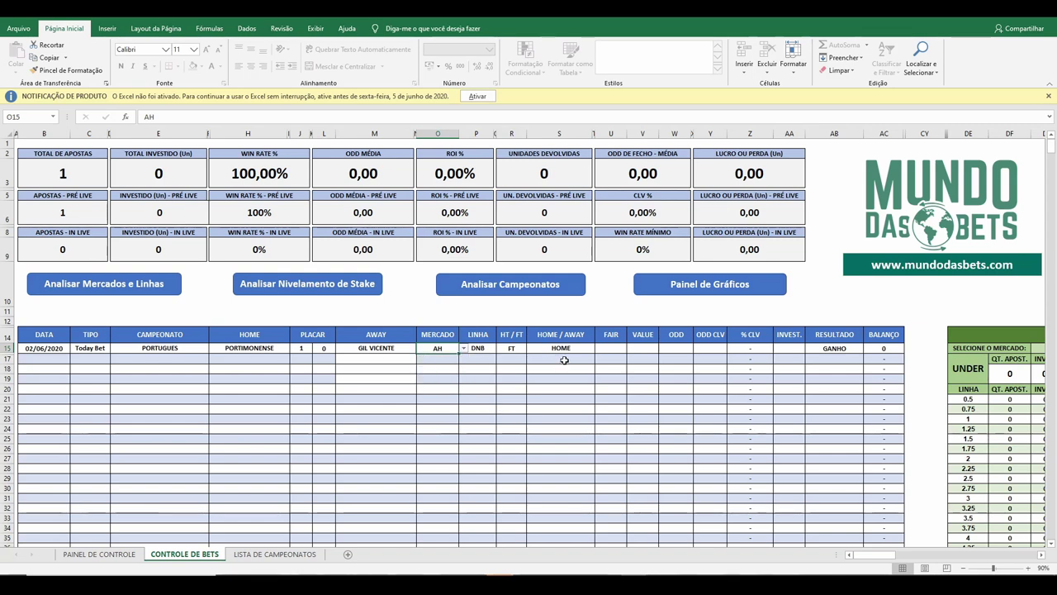
pyautogui.click(549, 380)
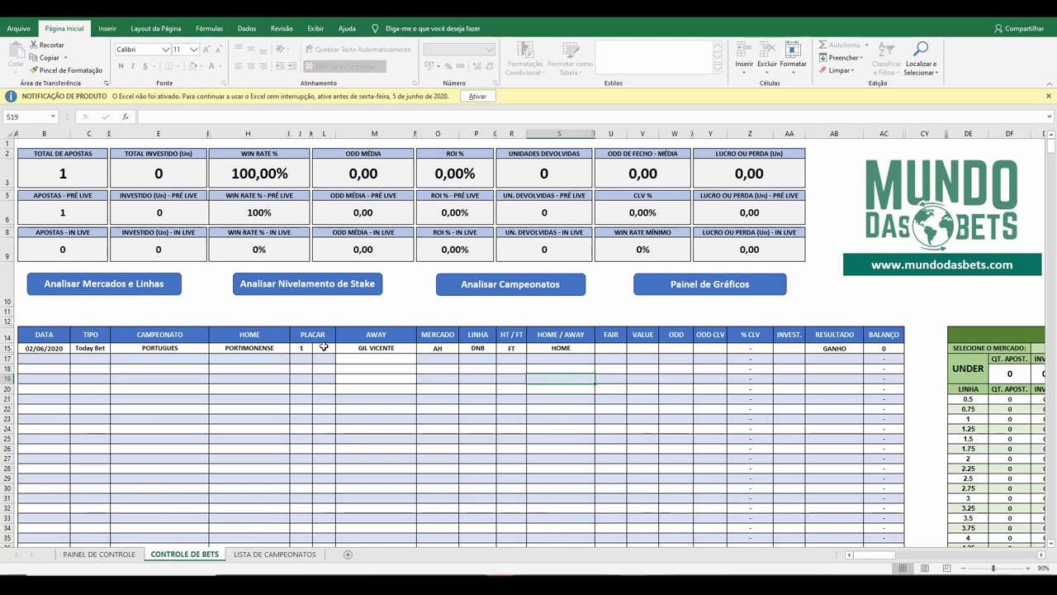
# Enter 1,72 in the ODD cell of the first bet.
pyautogui.click(611, 352)
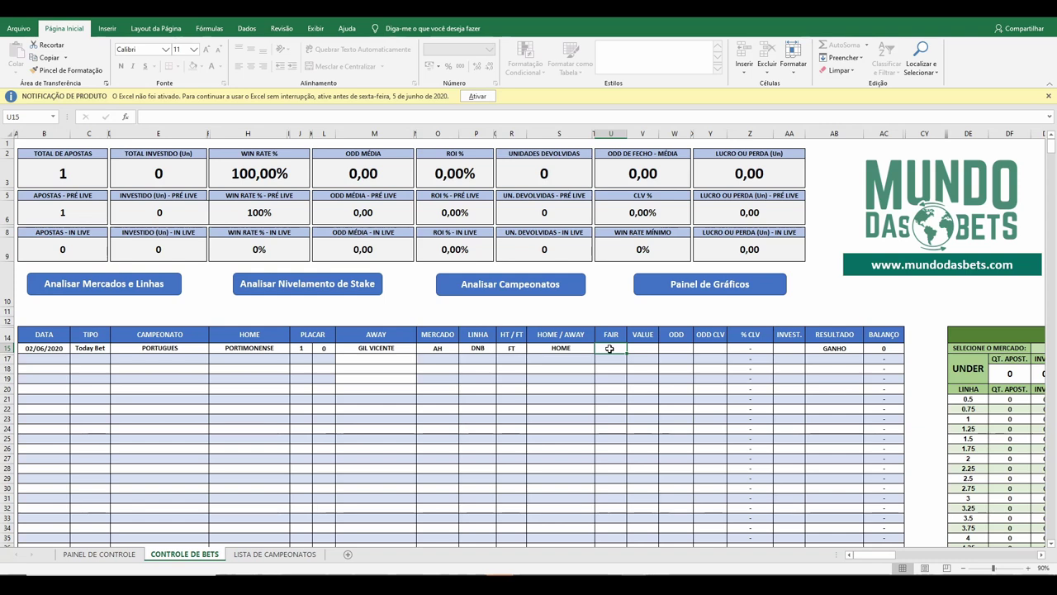
pyautogui.click(641, 354)
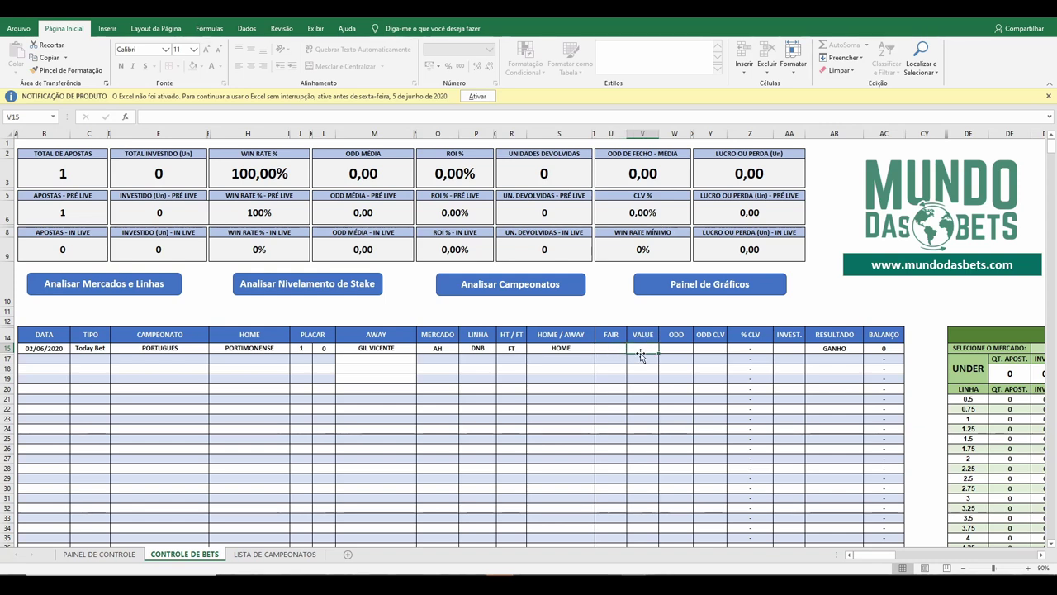
pyautogui.click(674, 352)
pyautogui.click(706, 352)
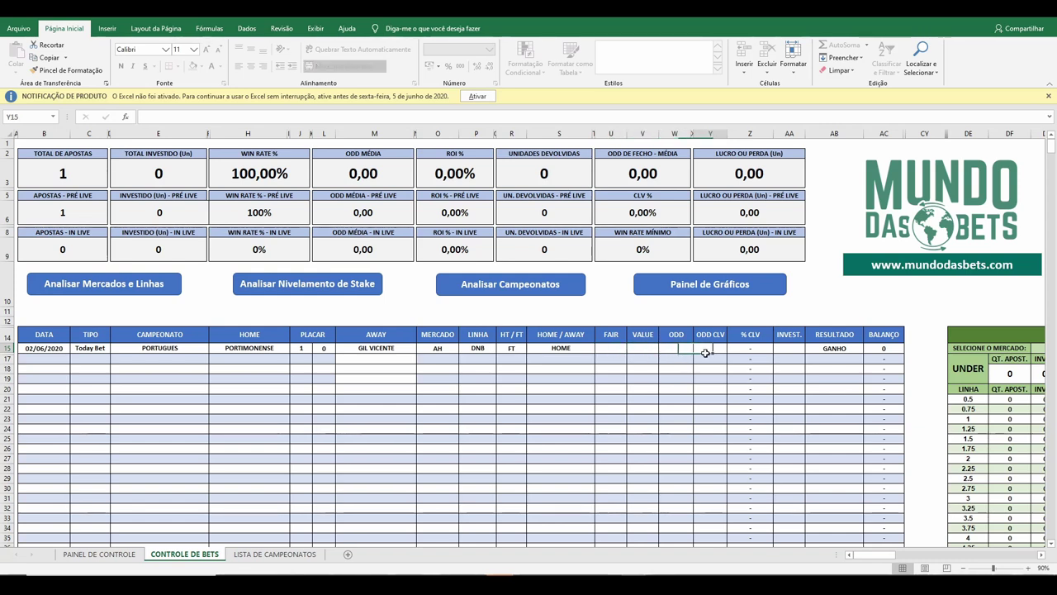
pyautogui.click(668, 353)
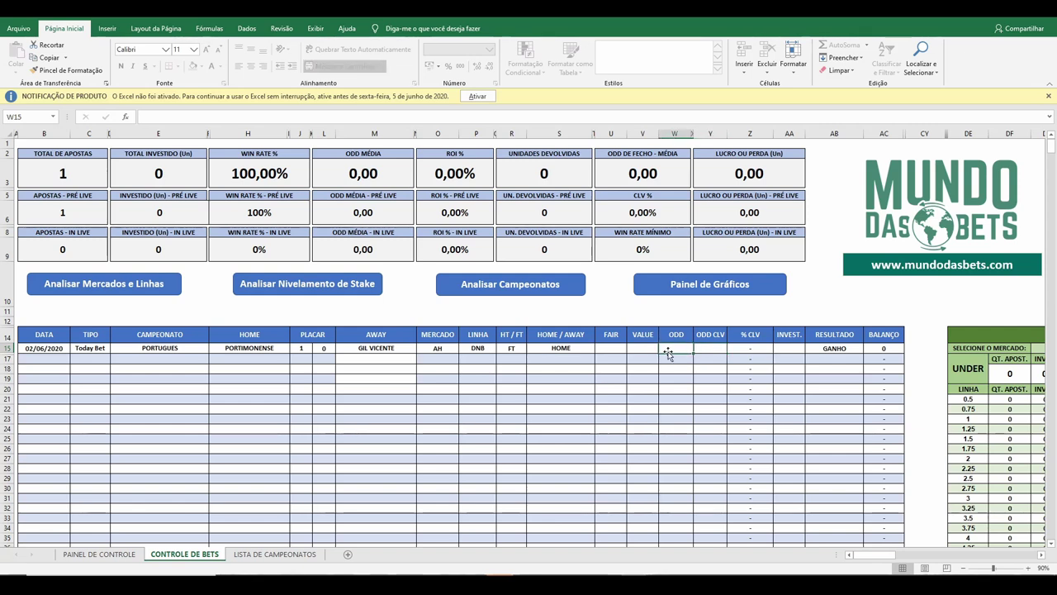
pyautogui.write('1,72')
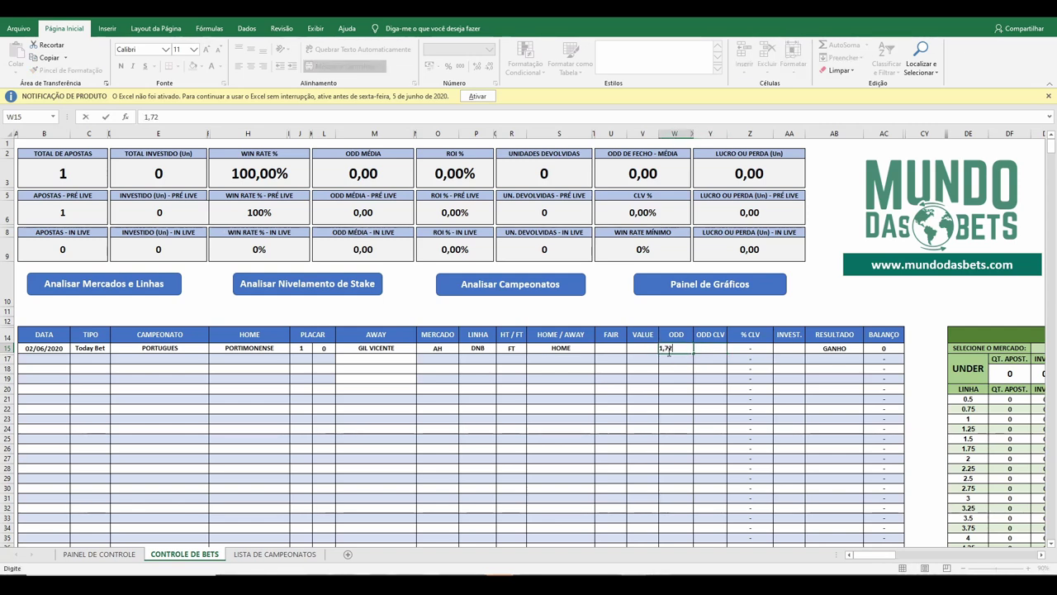
pyautogui.click(643, 379)
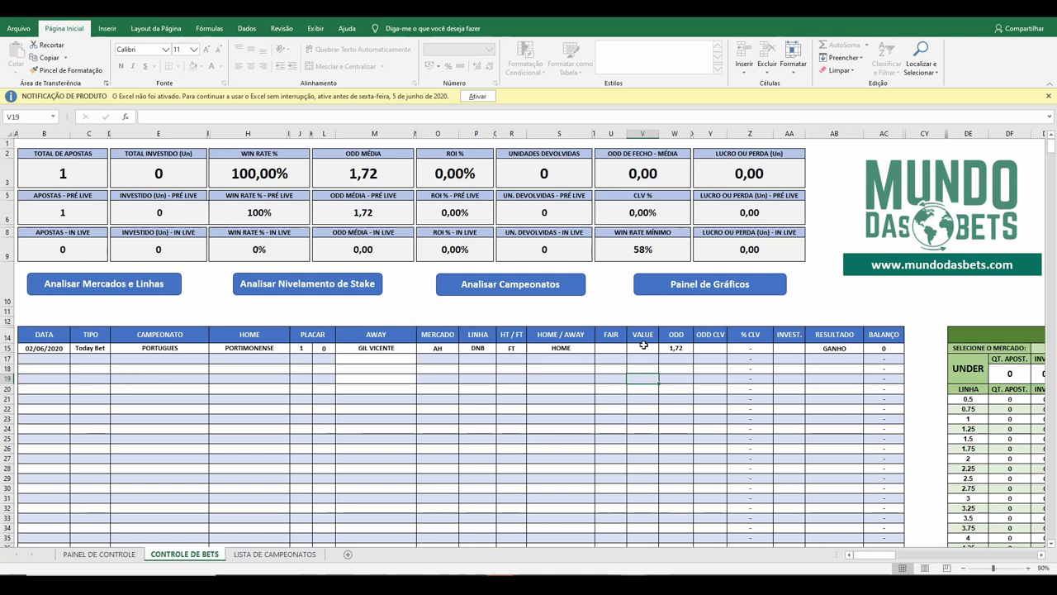
# Enter 1,60 in the FAIR cell and 0,12 in the VALUE cell of the first bet.
pyautogui.click(640, 348)
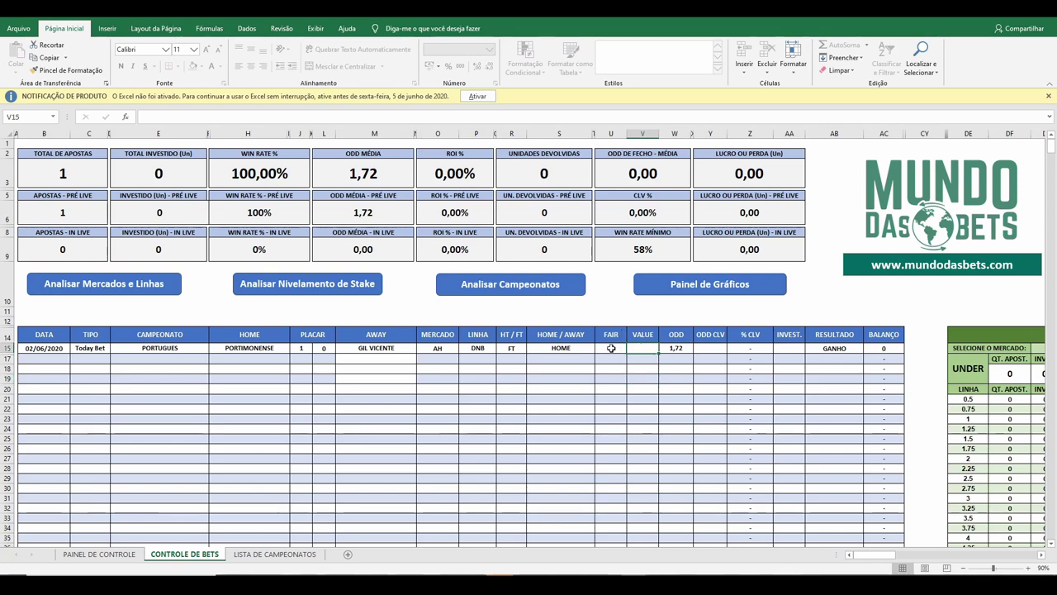
pyautogui.click(612, 347)
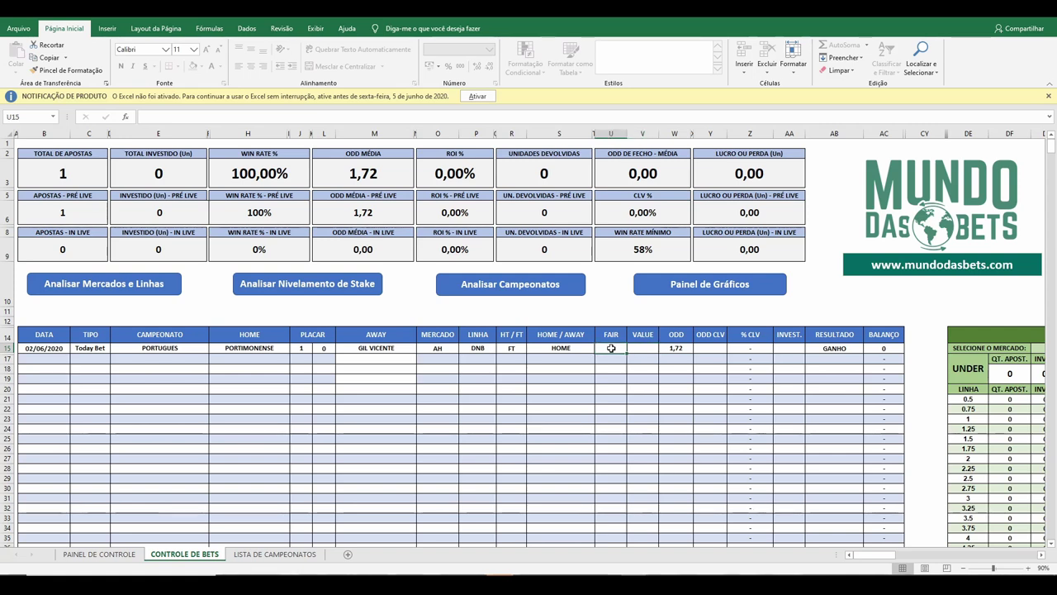
pyautogui.write('1,60')
pyautogui.press('Tab')
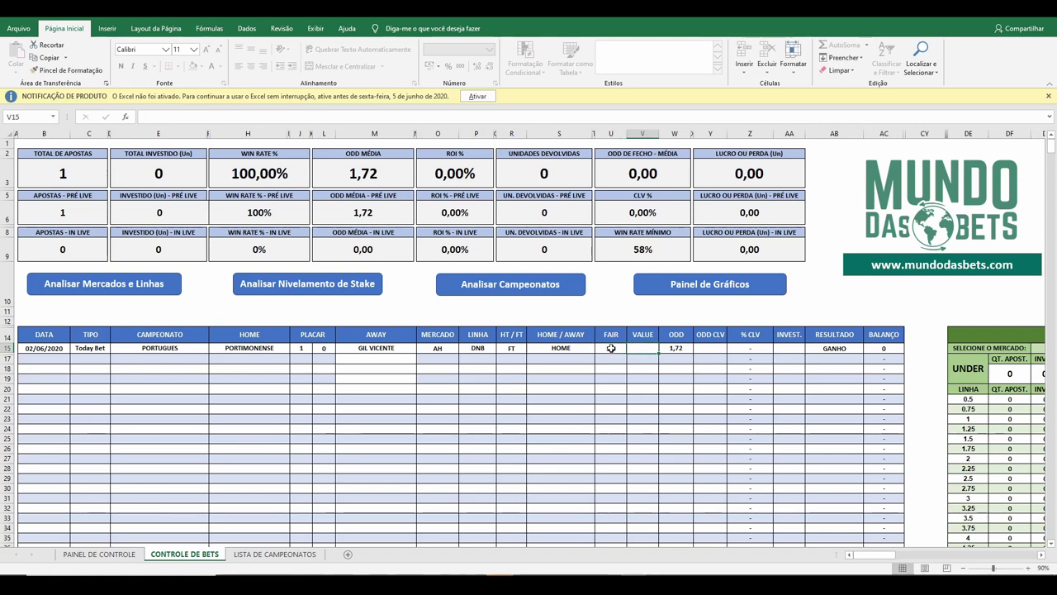
pyautogui.click(611, 378)
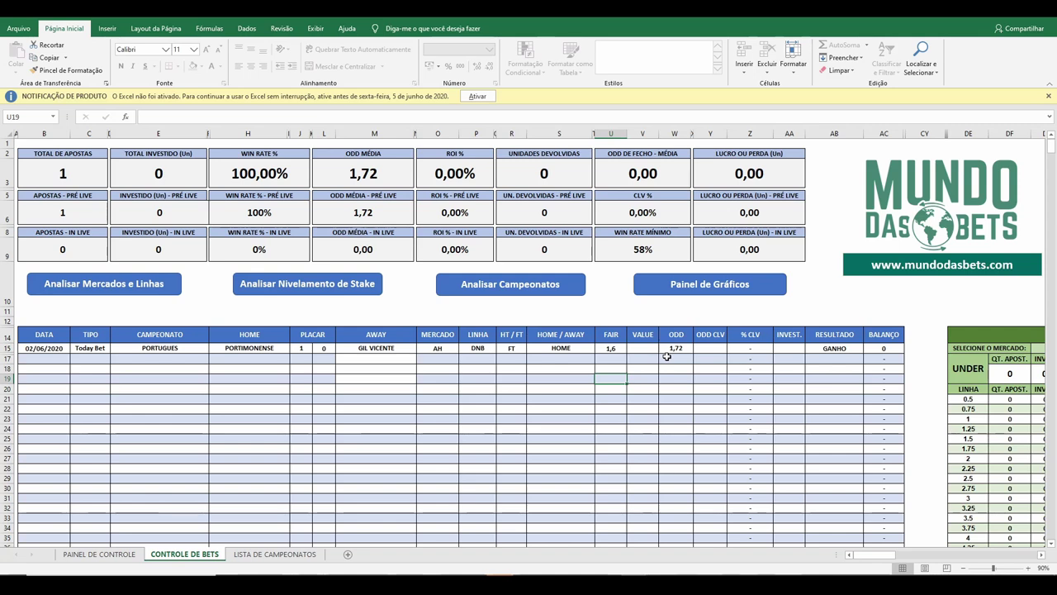
pyautogui.click(636, 350)
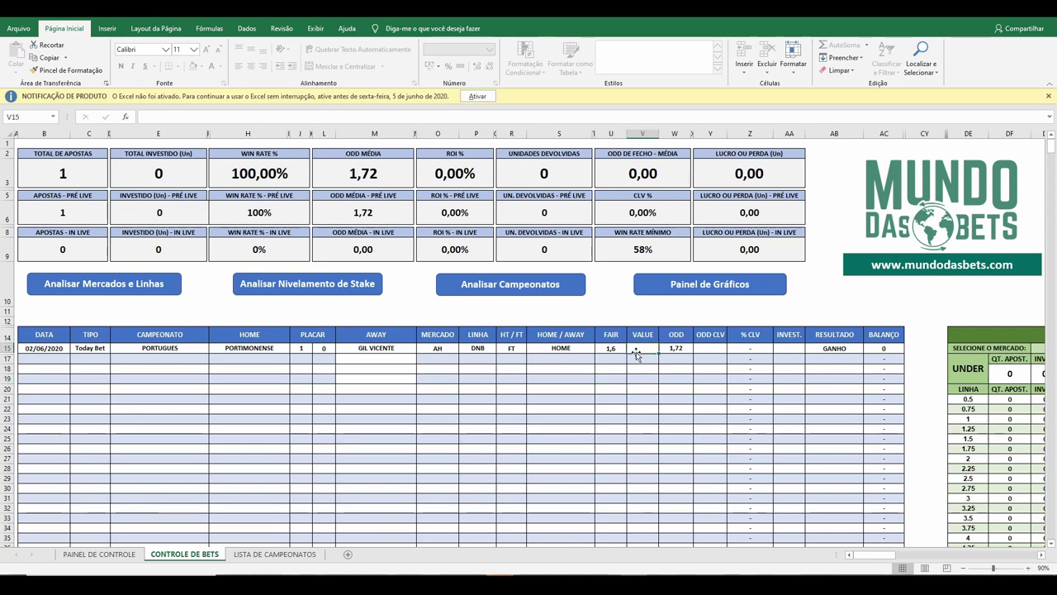
pyautogui.write('0,12')
pyautogui.press('Tab')
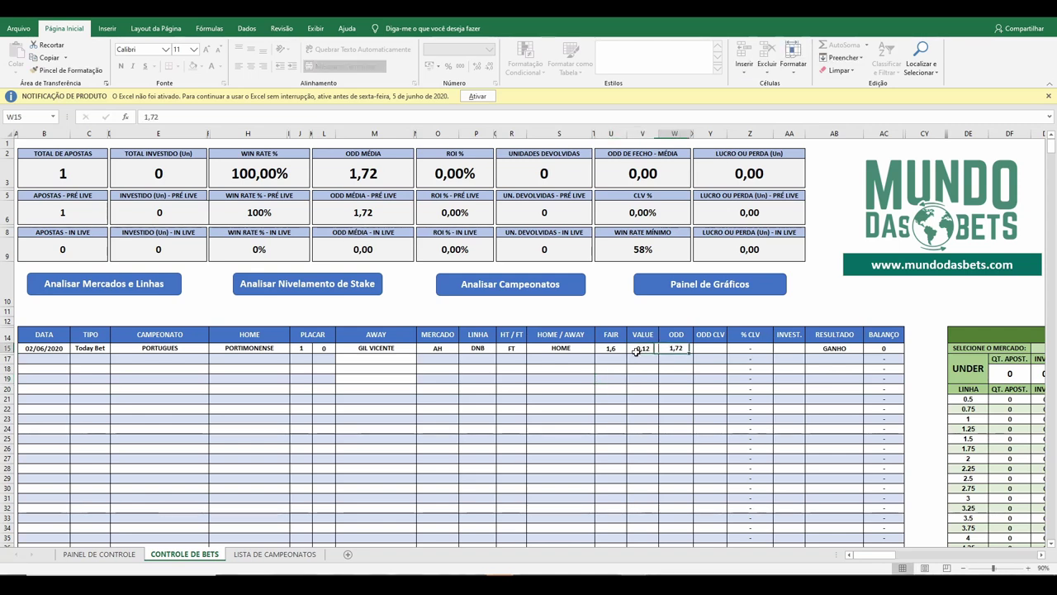
# Change the first bet's ODD to 1,8 and its VALUE to 0,20.
pyautogui.write('1,')
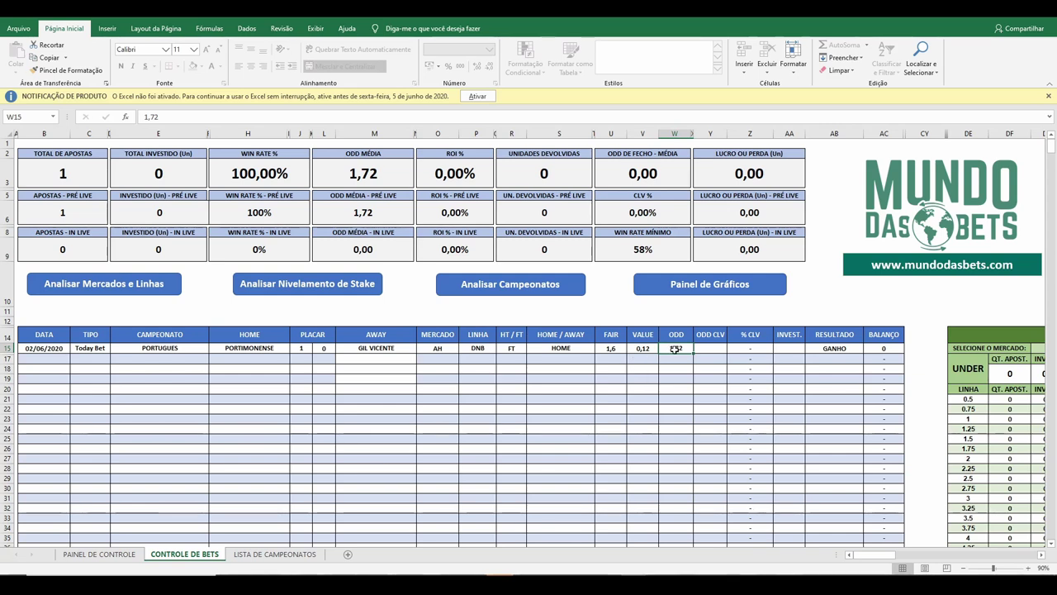
pyautogui.press('Tab')
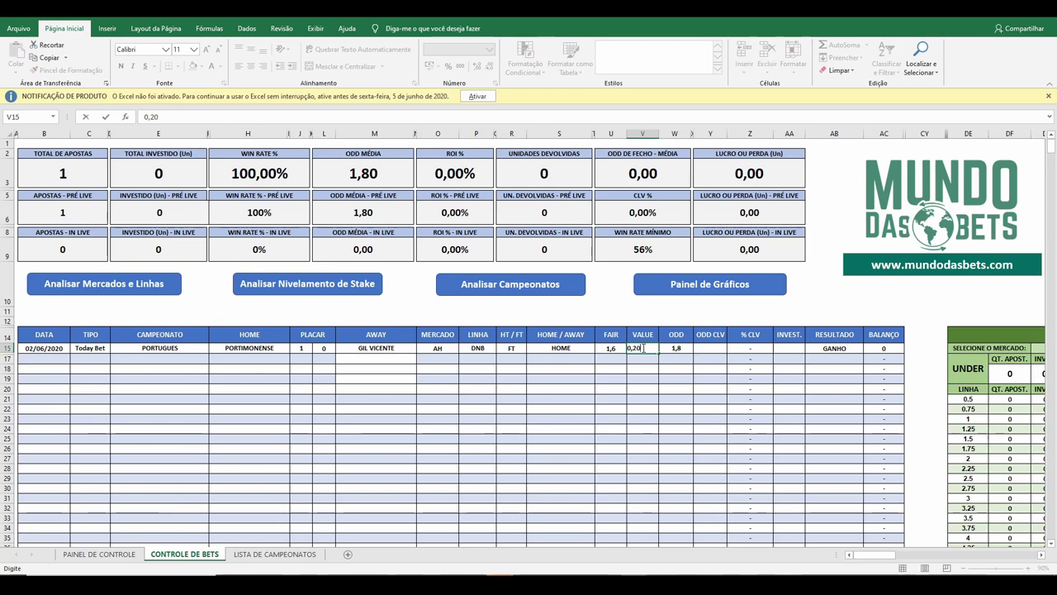
pyautogui.press('Left')
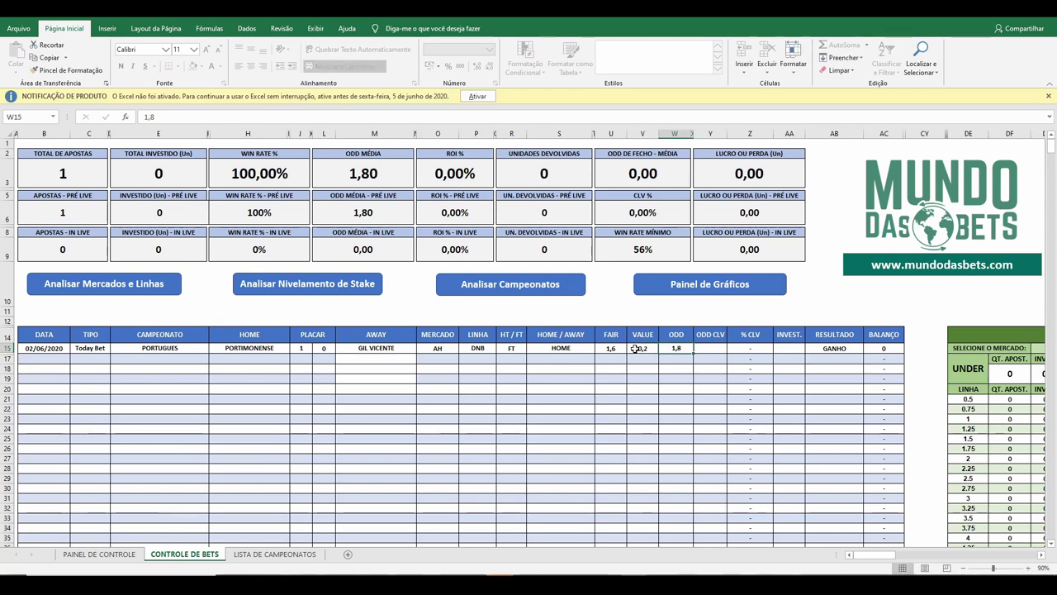
# Set the first bet's ODD back to 1,72 and enter 1,84 as its ODD CLV.
pyautogui.write('1,72')
pyautogui.press('Right')
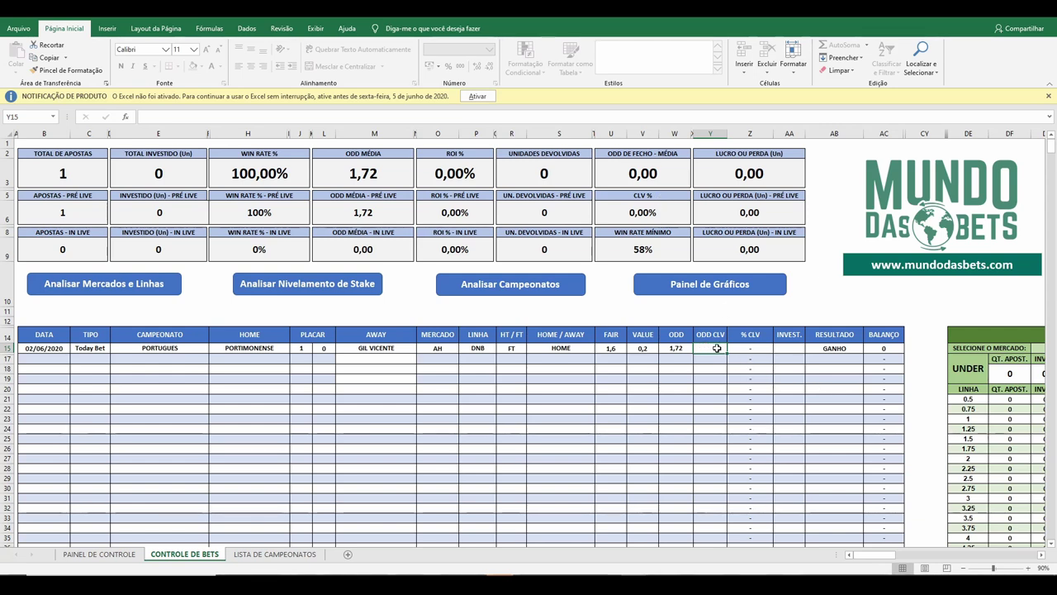
pyautogui.write('1,84')
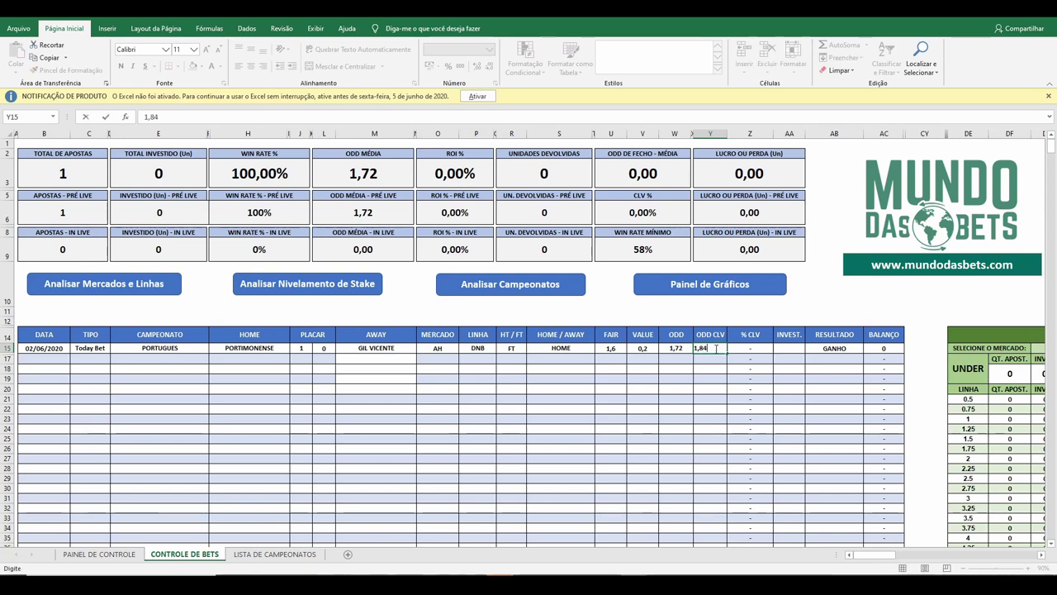
pyautogui.press('Tab')
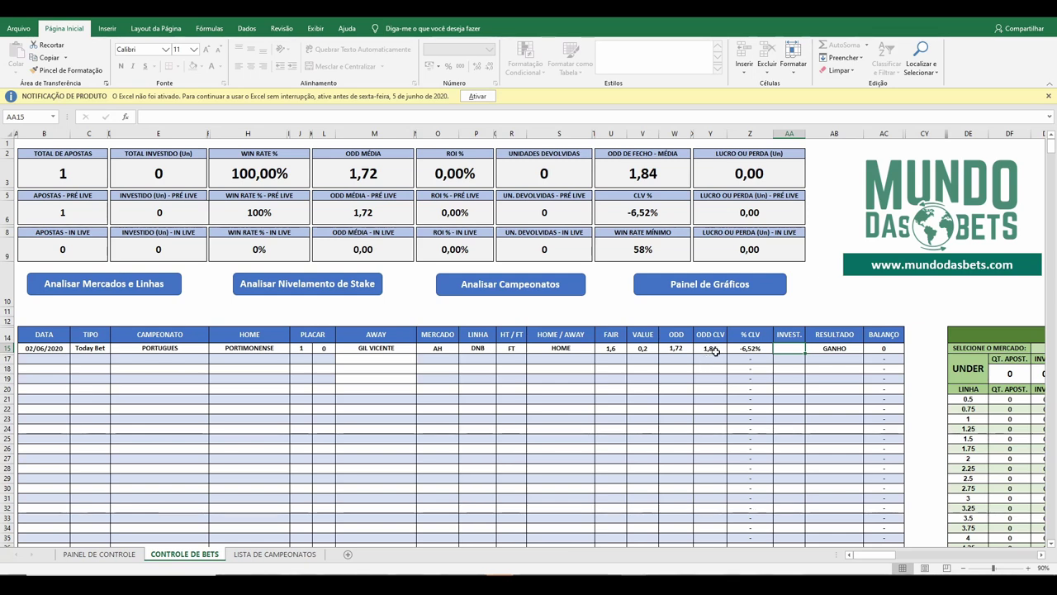
# Enter a stake of 1 unit in the INVEST. cell of the first bet.
pyautogui.click(680, 349)
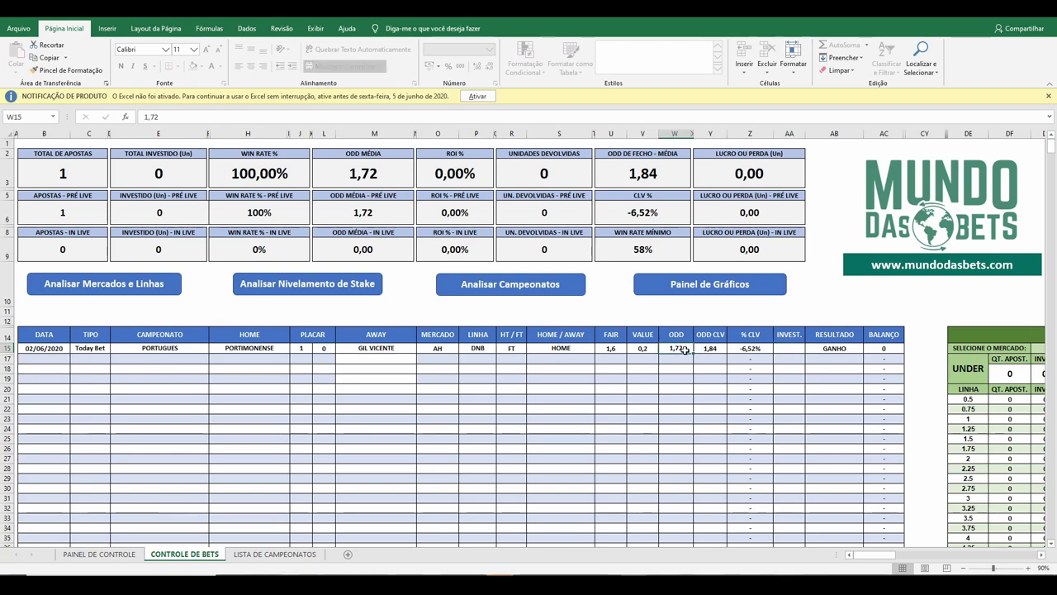
pyautogui.click(721, 353)
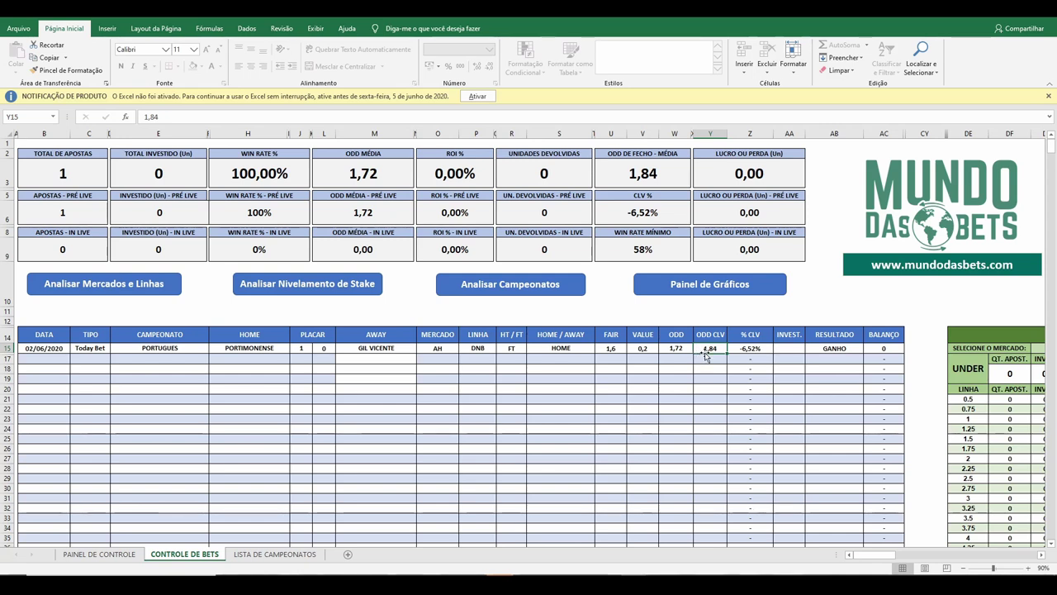
pyautogui.click(784, 348)
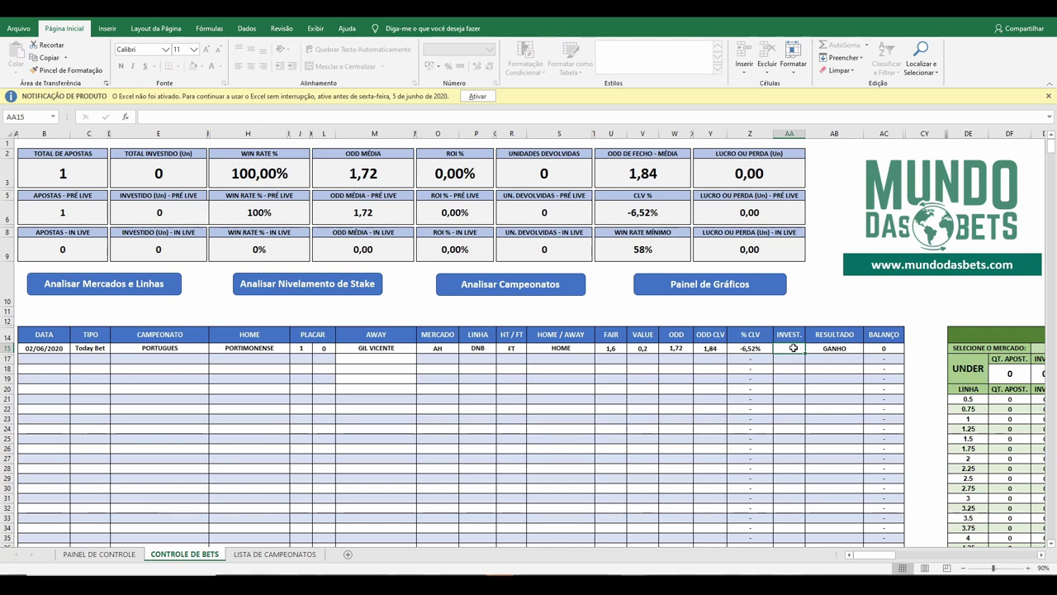
pyautogui.write('1')
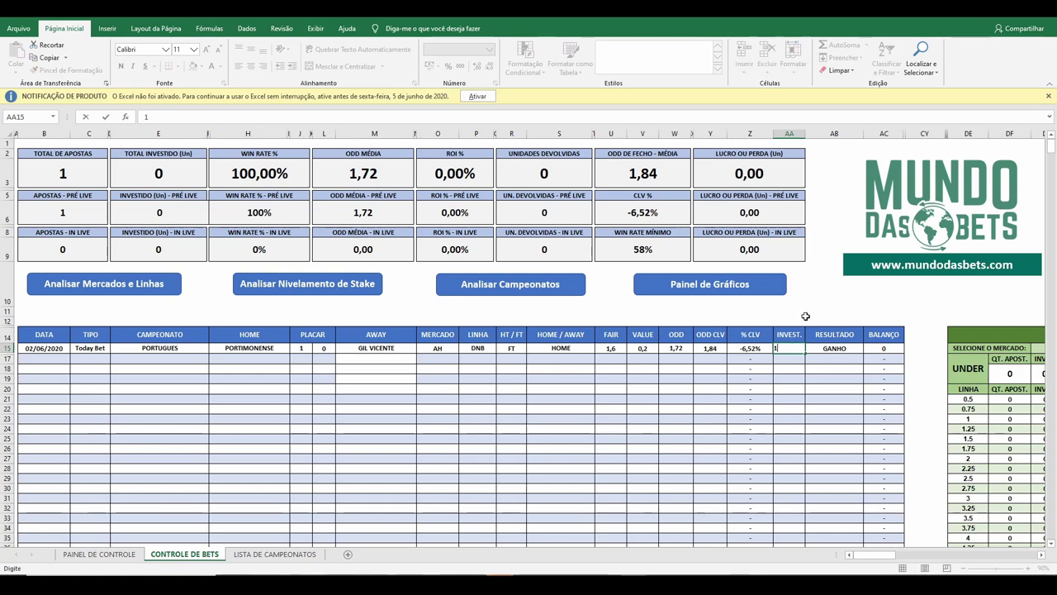
pyautogui.press('Return')
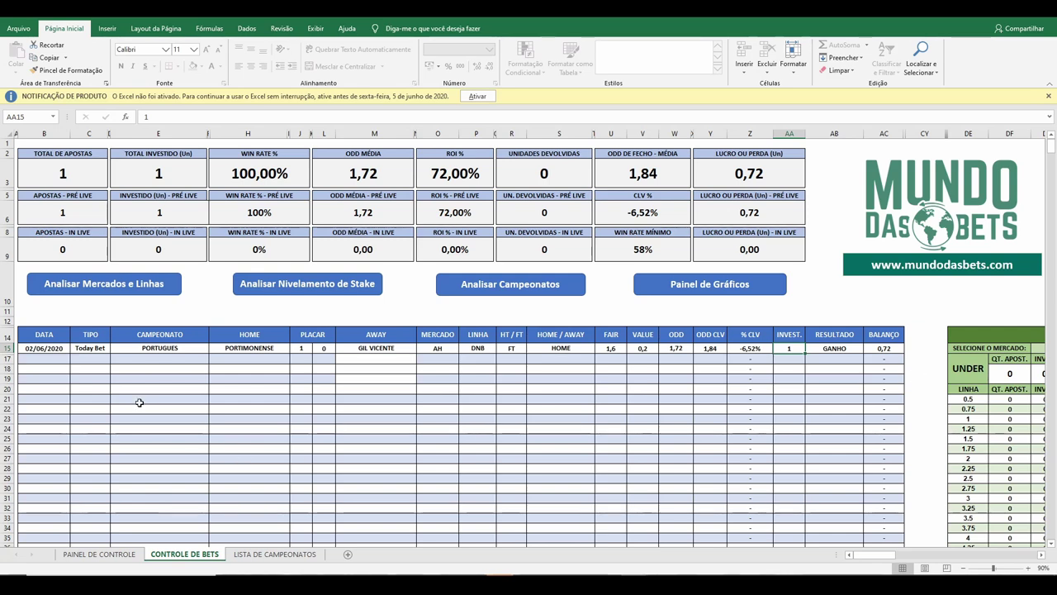
# Start a second bet in row 17 with the date 02/06/2020 and the type Live Bet.
pyautogui.click(54, 360)
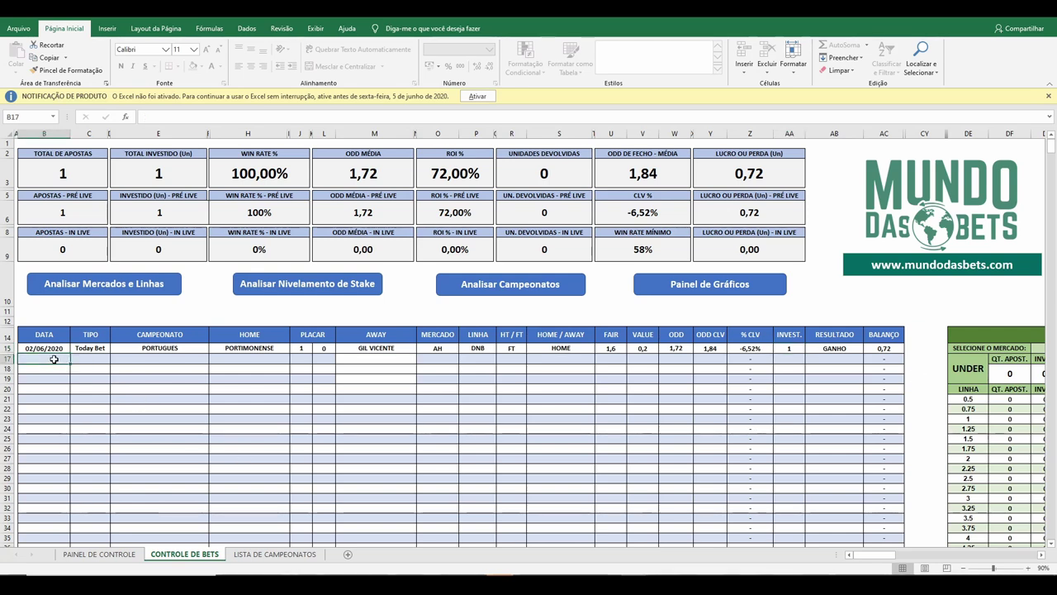
pyautogui.write('02/06/2020')
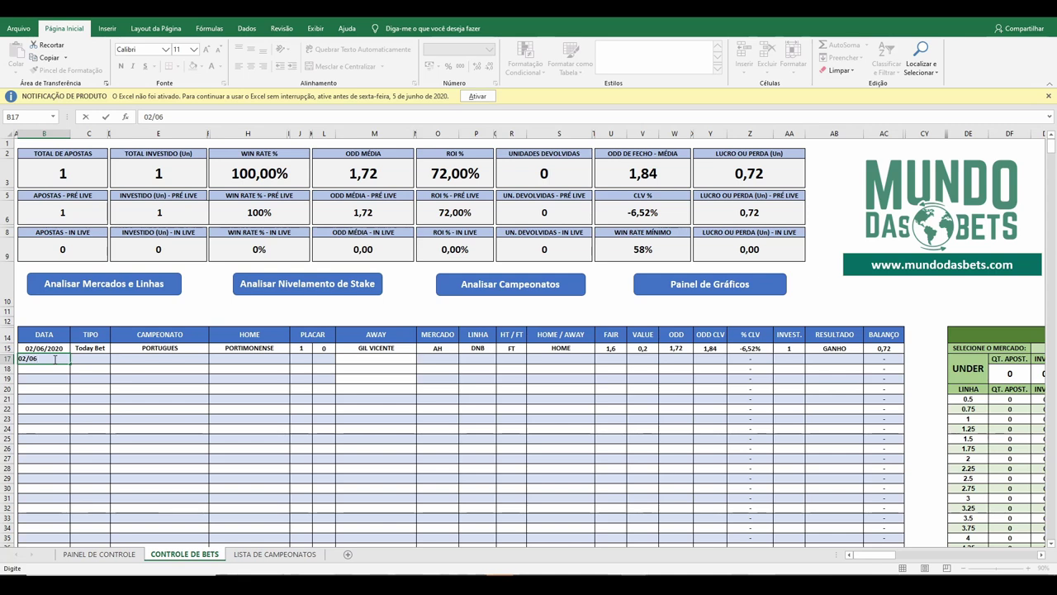
pyautogui.press('Tab')
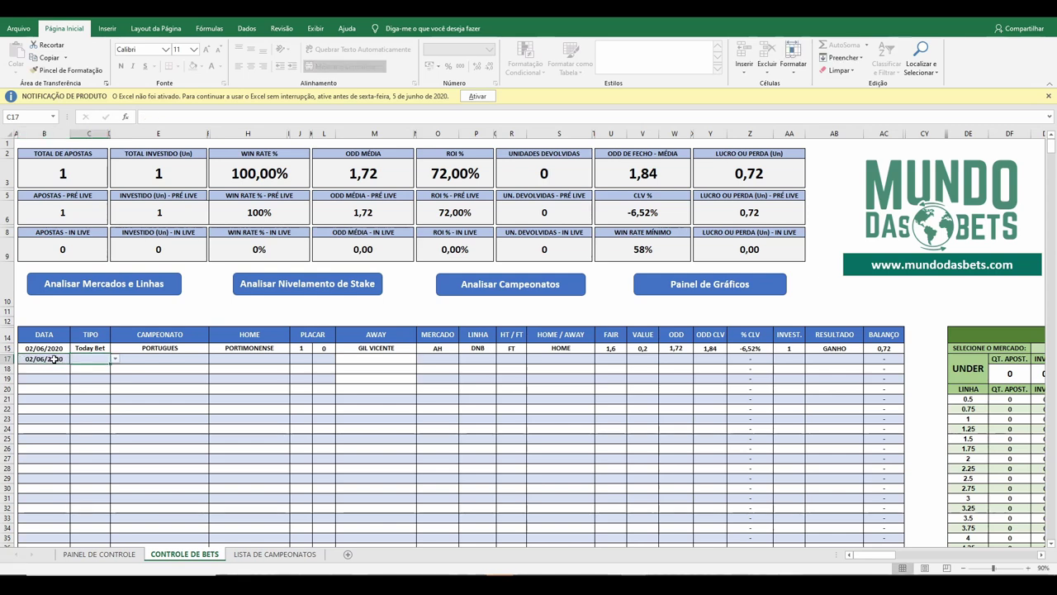
pyautogui.click(116, 361)
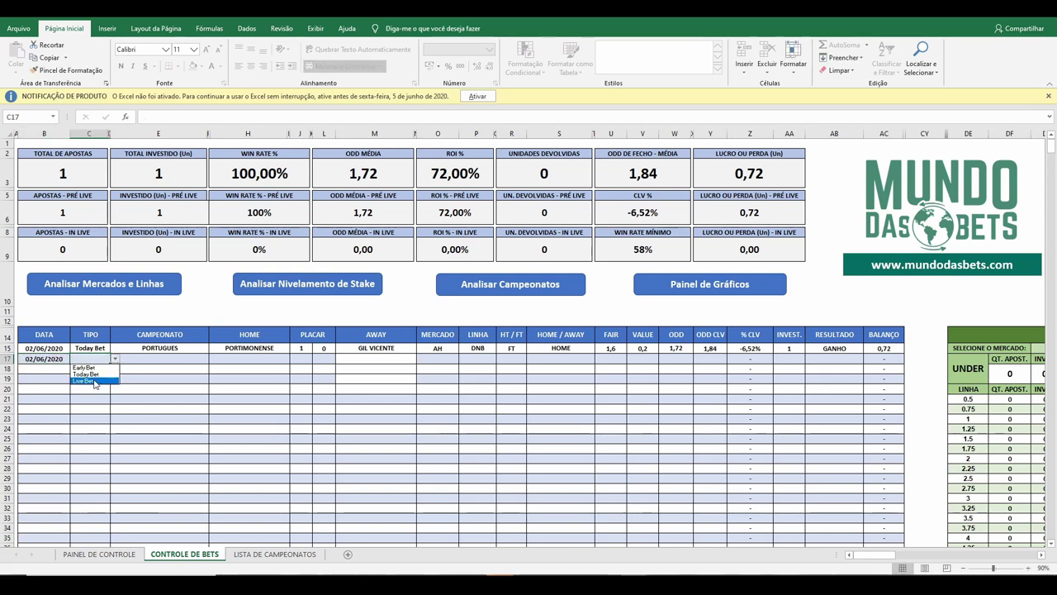
pyautogui.click(93, 381)
# Enter PORTUGUES in the CAMPEONATO cell of the second bet.
pyautogui.click(145, 358)
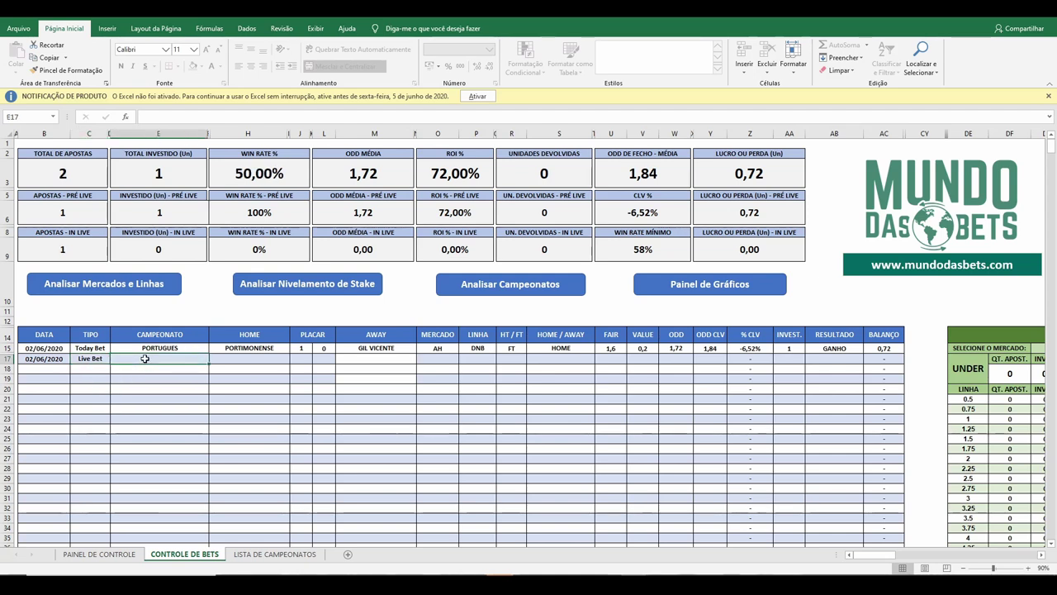
pyautogui.write('PORTUGUES')
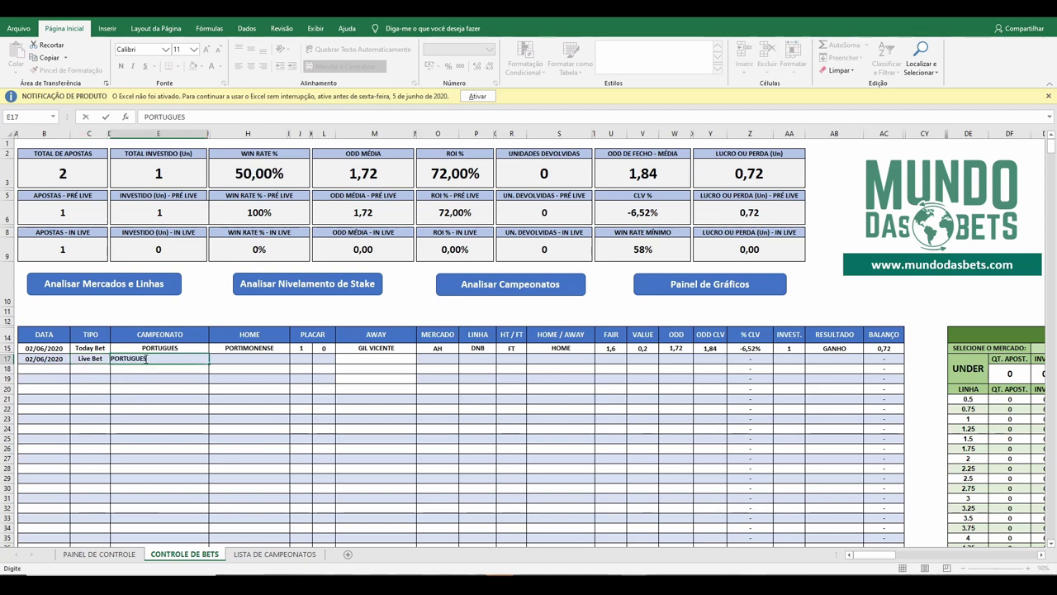
pyautogui.press('Tab')
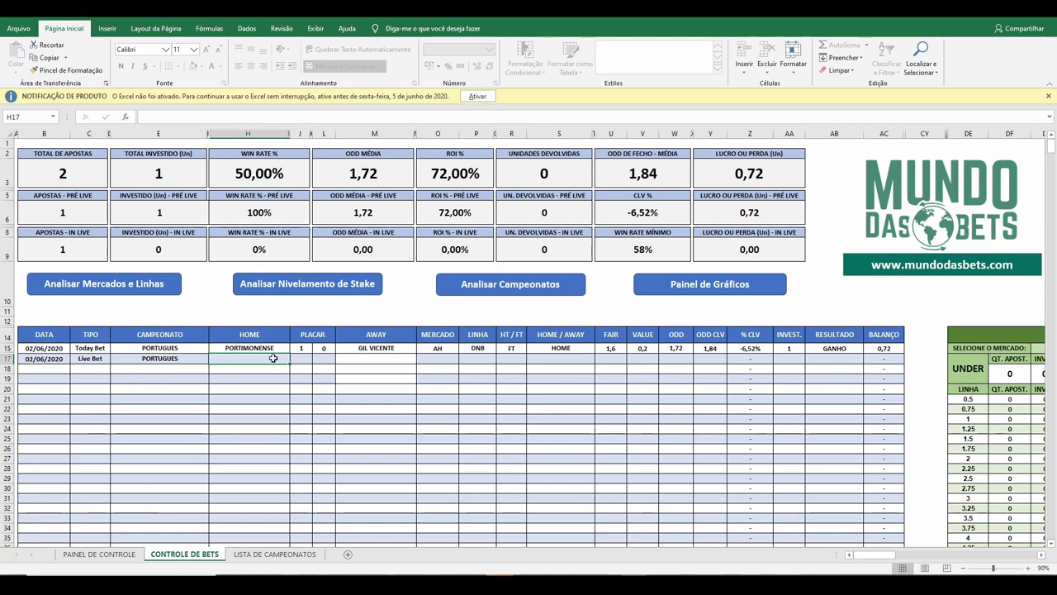
# Enter FAMALICAO as the home team and PORTO as the away team of the second bet, leaving the score blank.
pyautogui.write('FAMALICAO')
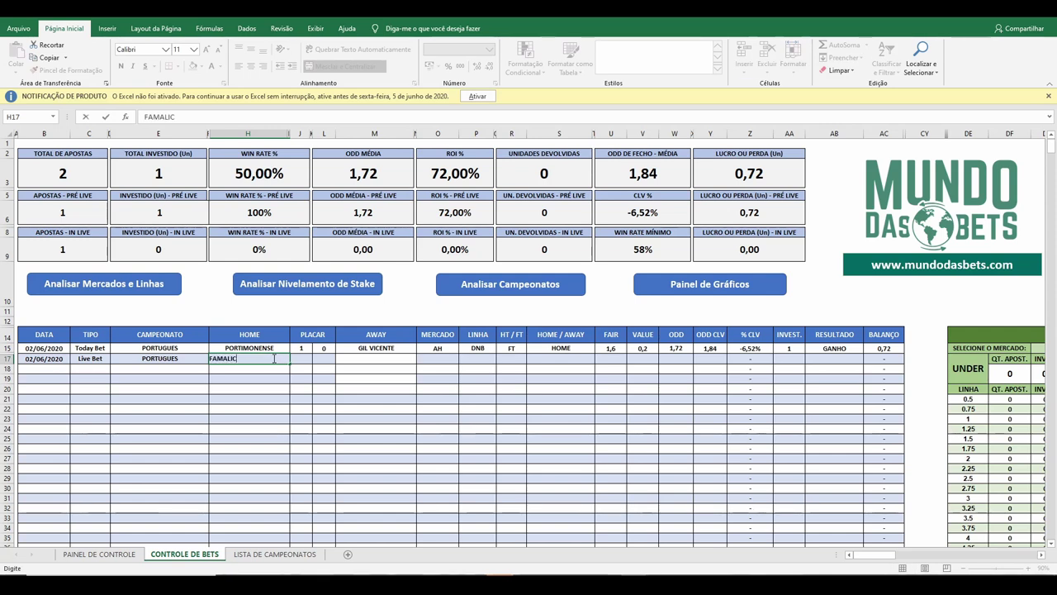
pyautogui.press('Tab')
pyautogui.press('Tab')
pyautogui.press('Tab')
pyautogui.write('PO')
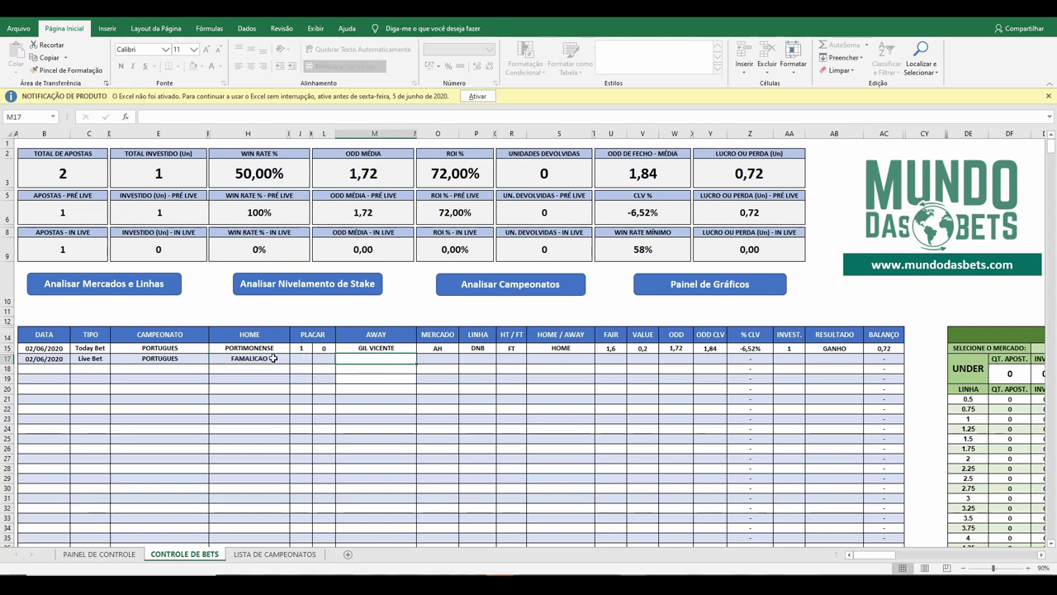
pyautogui.write('RTO')
pyautogui.press('Tab')
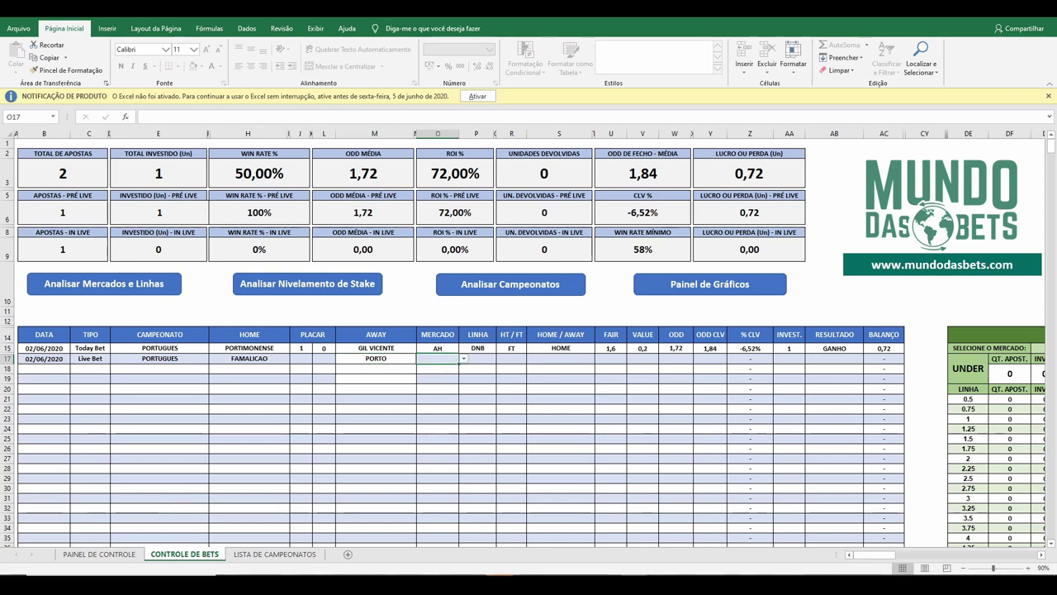
# Choose AH as the MERCADO of the second bet.
pyautogui.click(463, 359)
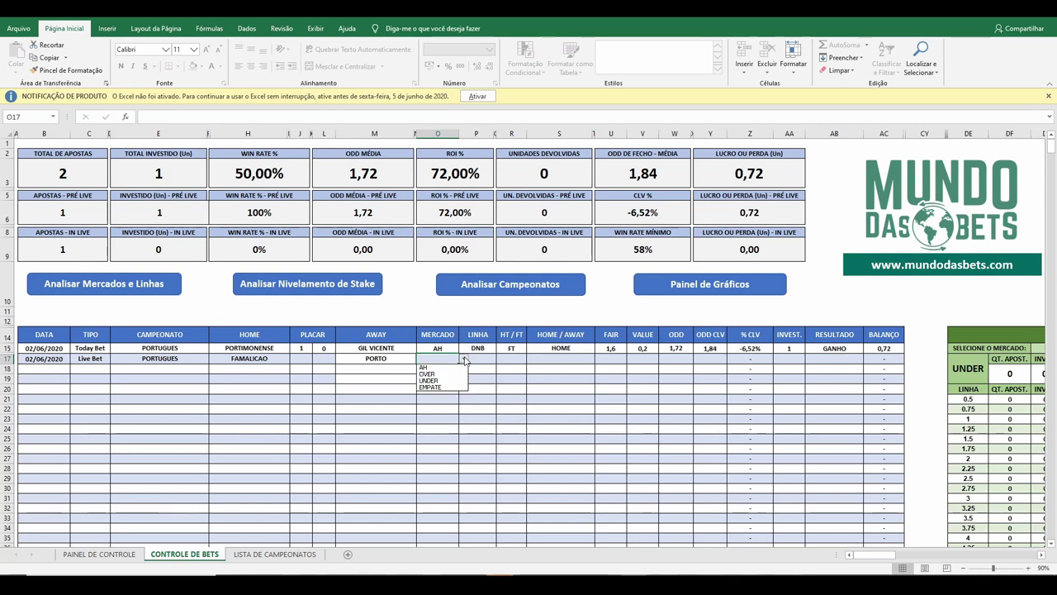
pyautogui.click(448, 368)
pyautogui.click(490, 356)
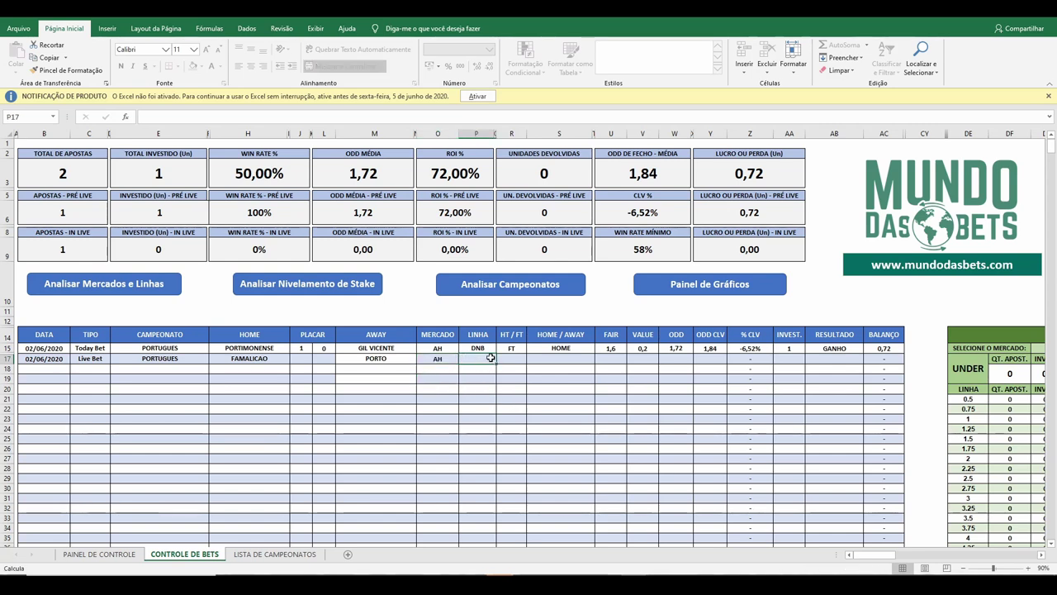
# Fill in the second bet's LINHA as -1, its HT / FT as FT and its HOME / AWAY as AWAY.
pyautogui.write('-1')
pyautogui.press('Tab')
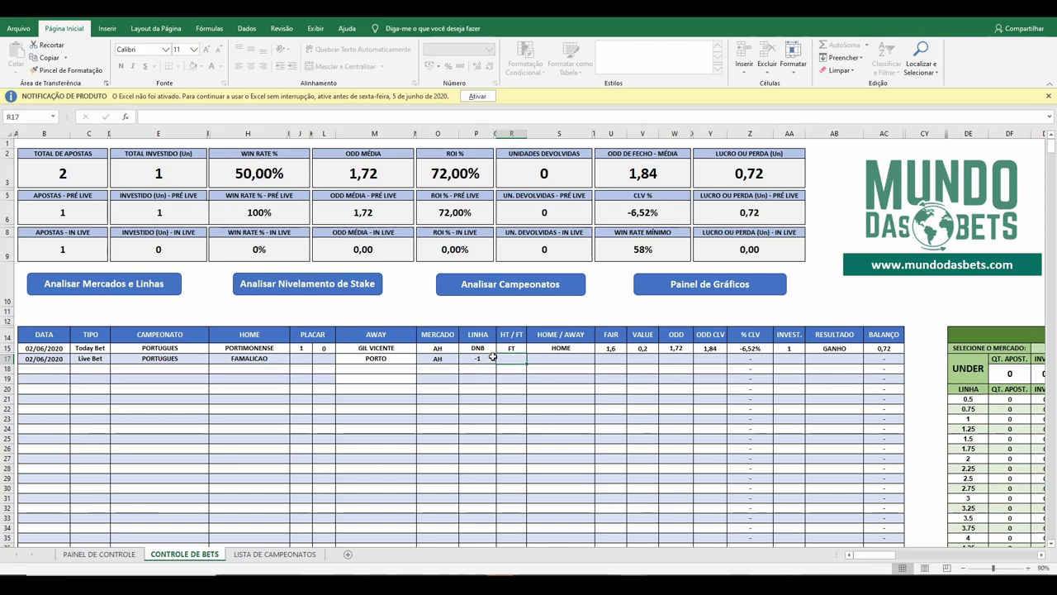
pyautogui.write('ft')
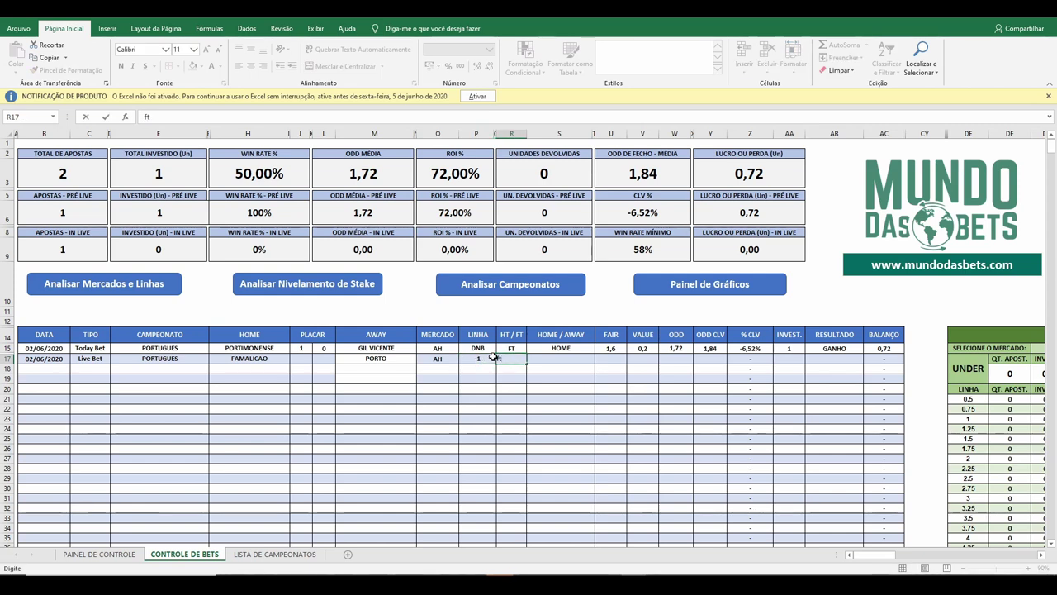
pyautogui.press('BackSpace')
pyautogui.press('BackSpace')
pyautogui.write('FT')
pyautogui.press('Tab')
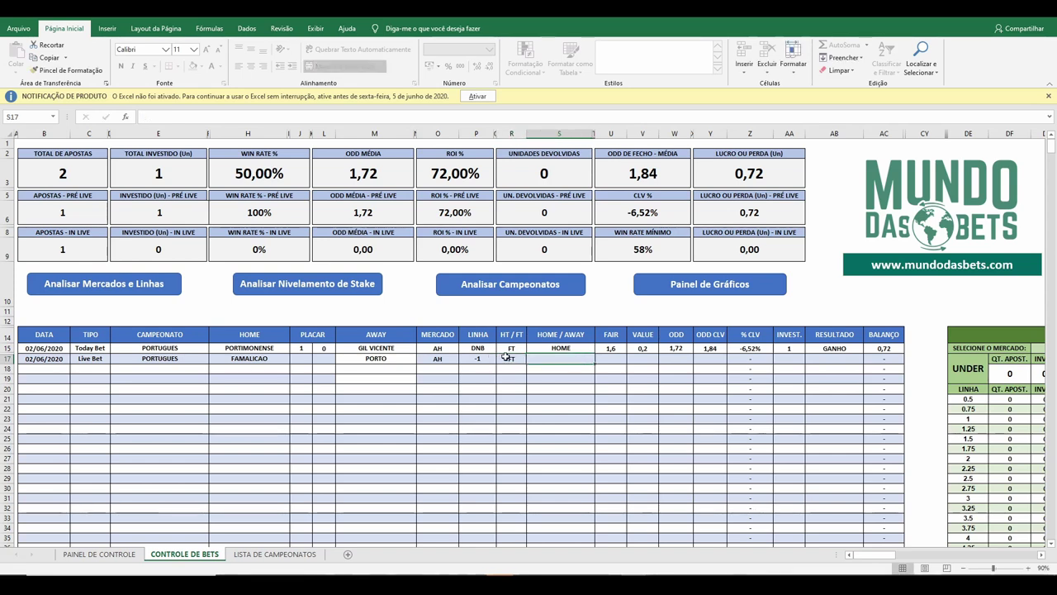
pyautogui.write('AWAY')
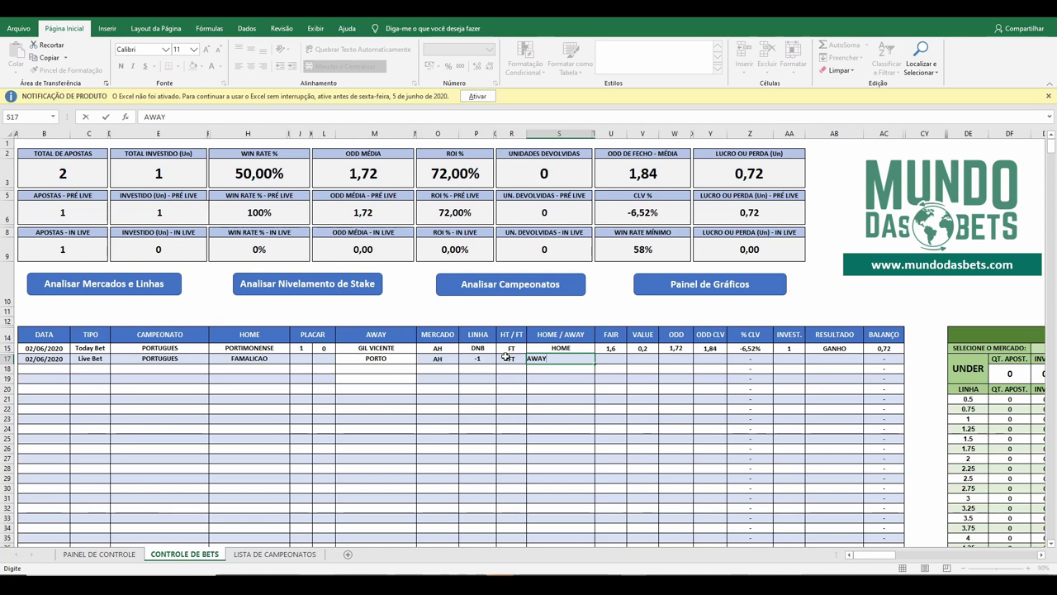
pyautogui.press('Tab')
# Enter 1,75 as the ODD of the second bet in row 17.
pyautogui.press('Tab')
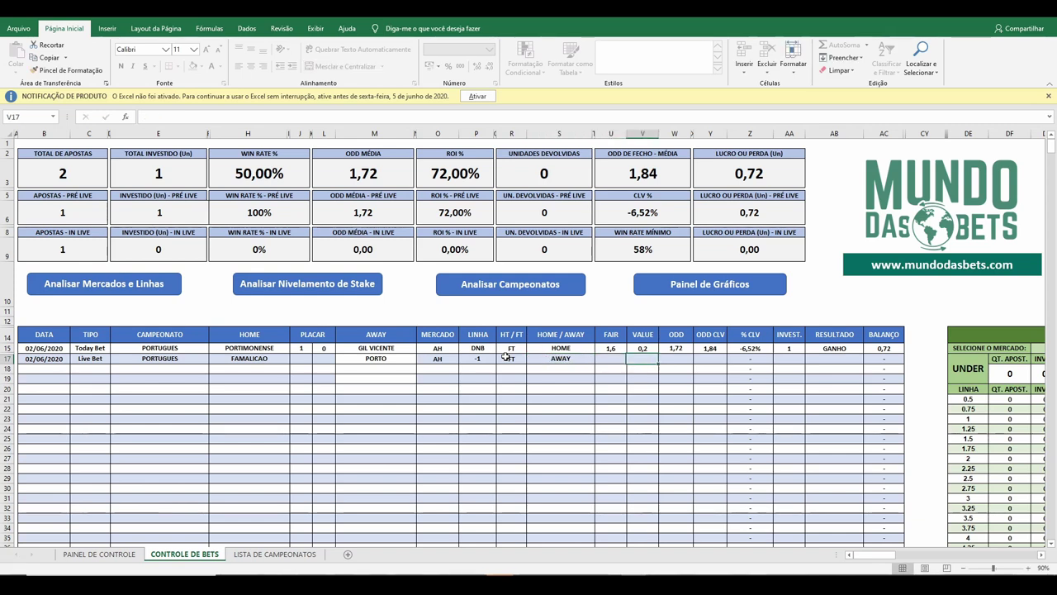
pyautogui.press('Tab')
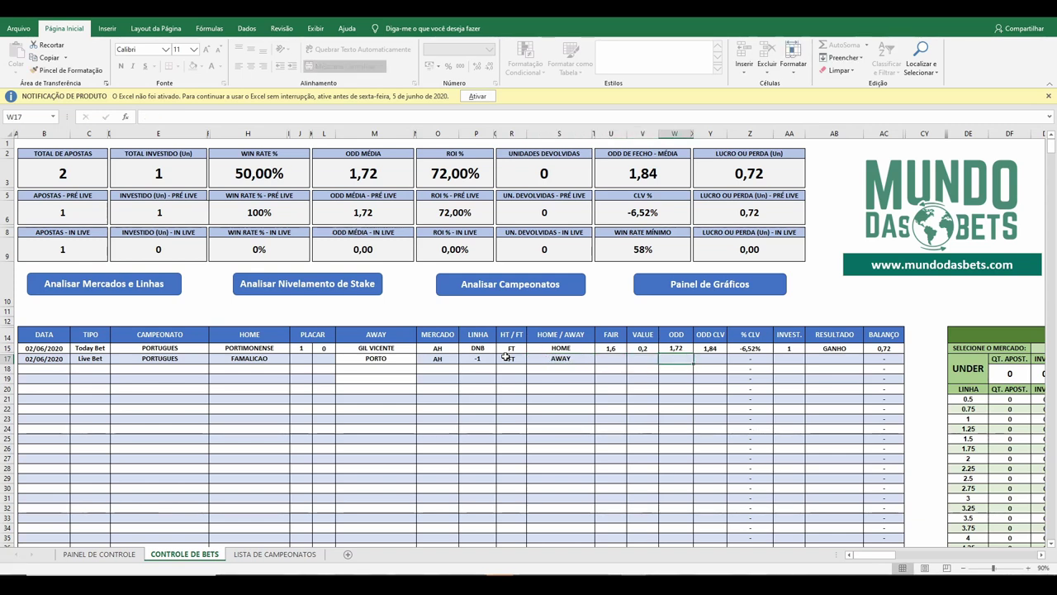
pyautogui.write('1,75')
pyautogui.hotkey('ctrl', 'Return')
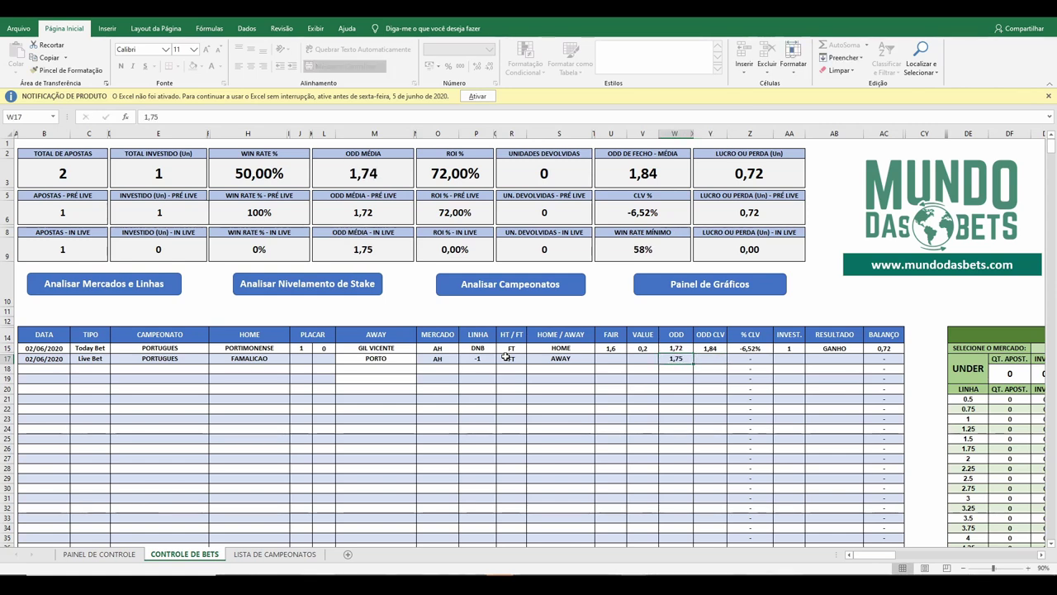
# Enter 1,62 as the FAIR odd of the second bet and correct the first bet's VALUE to 0,12.
pyautogui.press('Left')
pyautogui.press('Left')
pyautogui.write('1,')
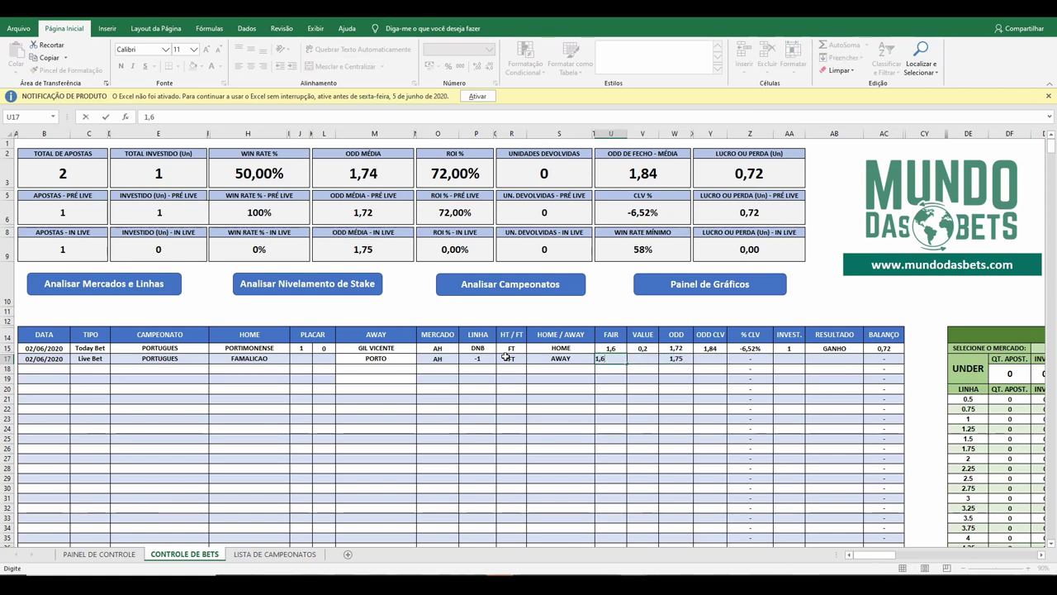
pyautogui.write('62')
pyautogui.press('Tab')
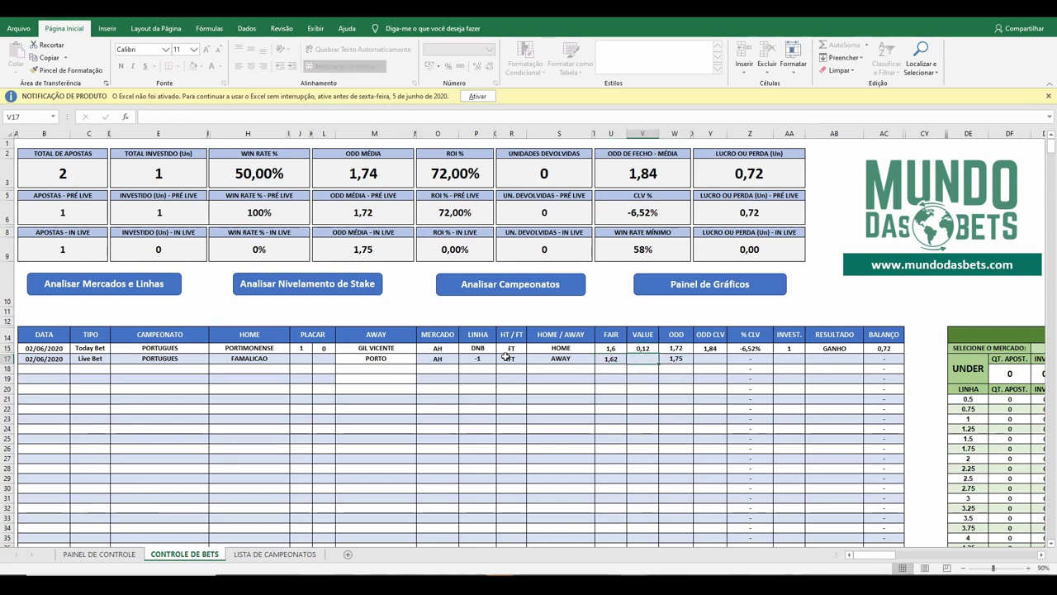
# Enter 0,13 as the VALUE of the second bet.
pyautogui.write('0')
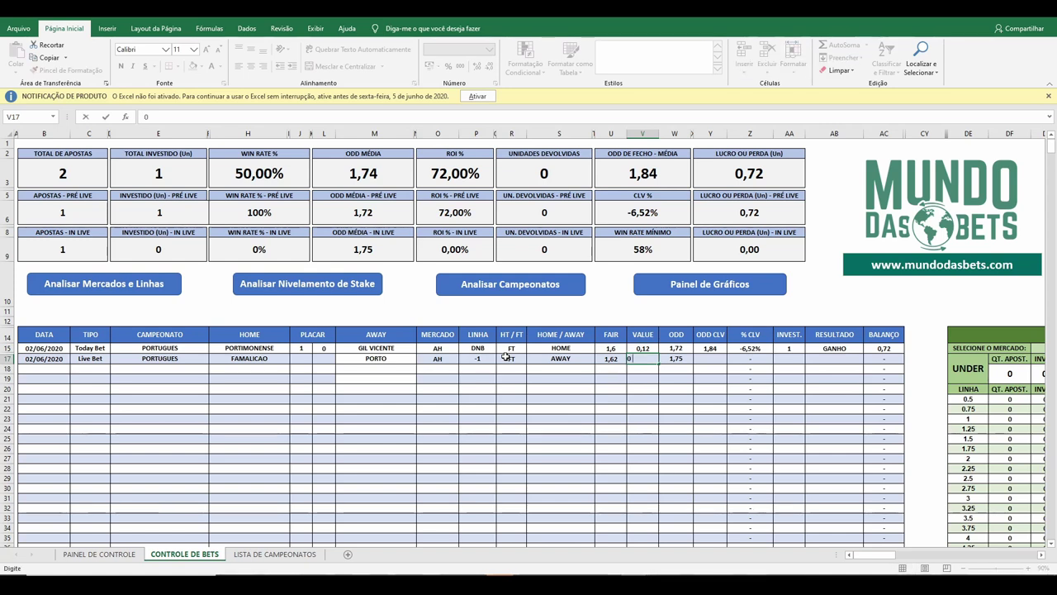
pyautogui.write(',13')
pyautogui.press('Tab')
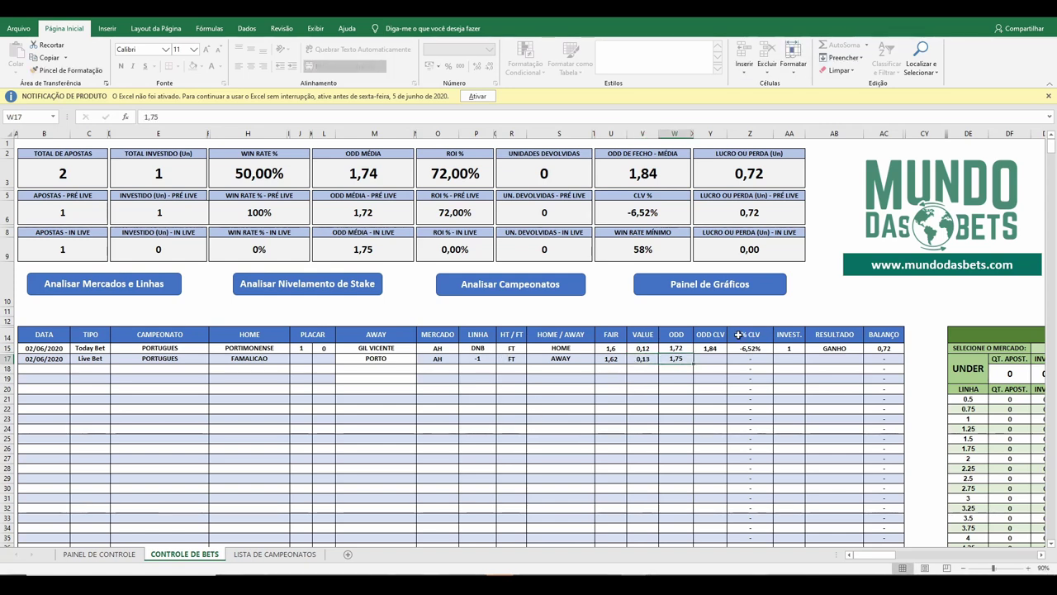
# Enter 1,72 as the ODD CLV and 1 as the INVEST. of the second bet.
pyautogui.click(710, 358)
pyautogui.write('1,')
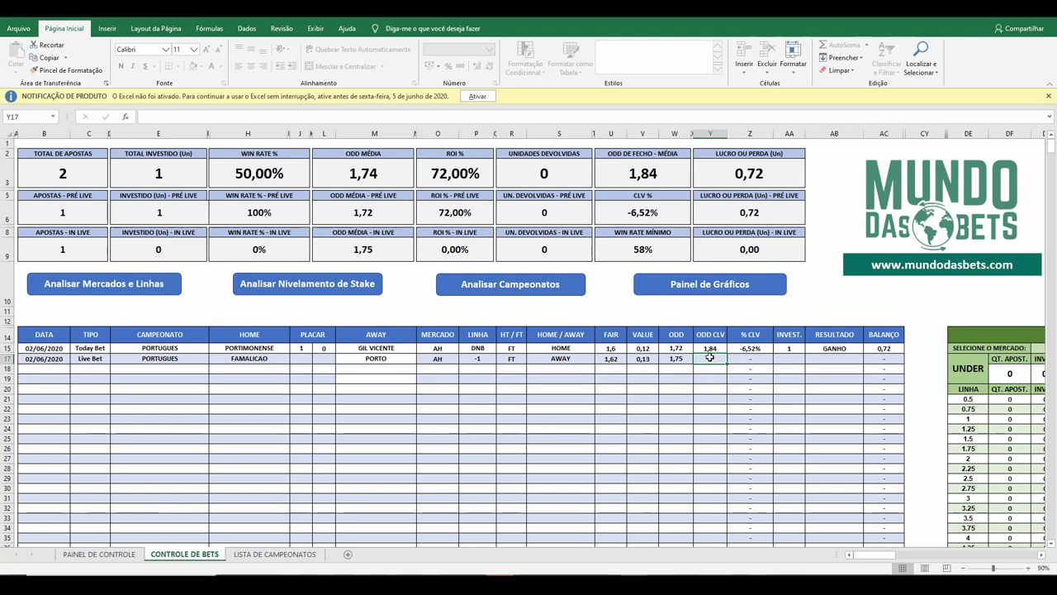
pyautogui.write('72')
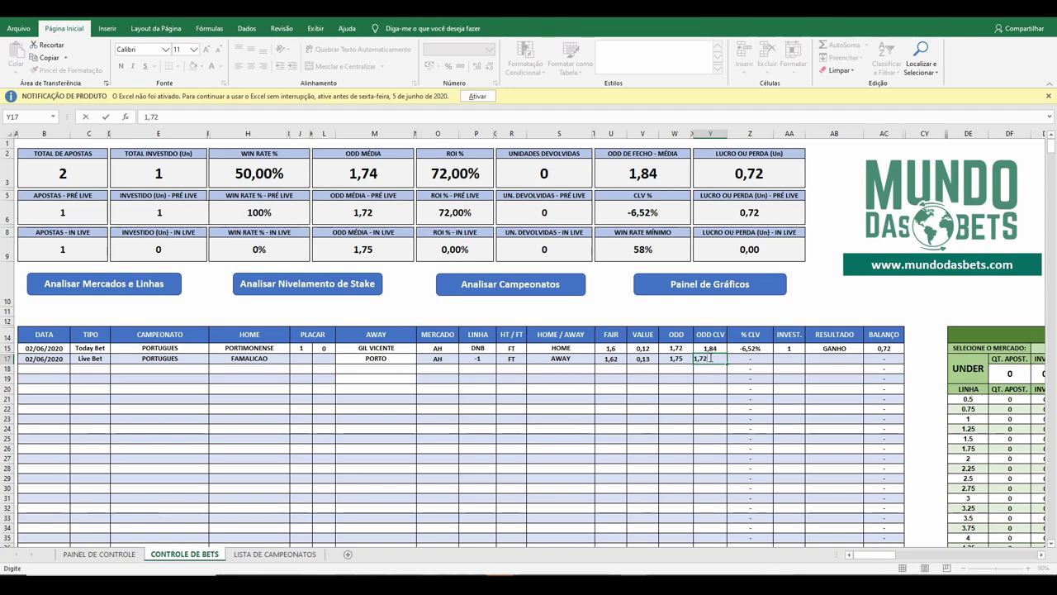
pyautogui.press('Tab')
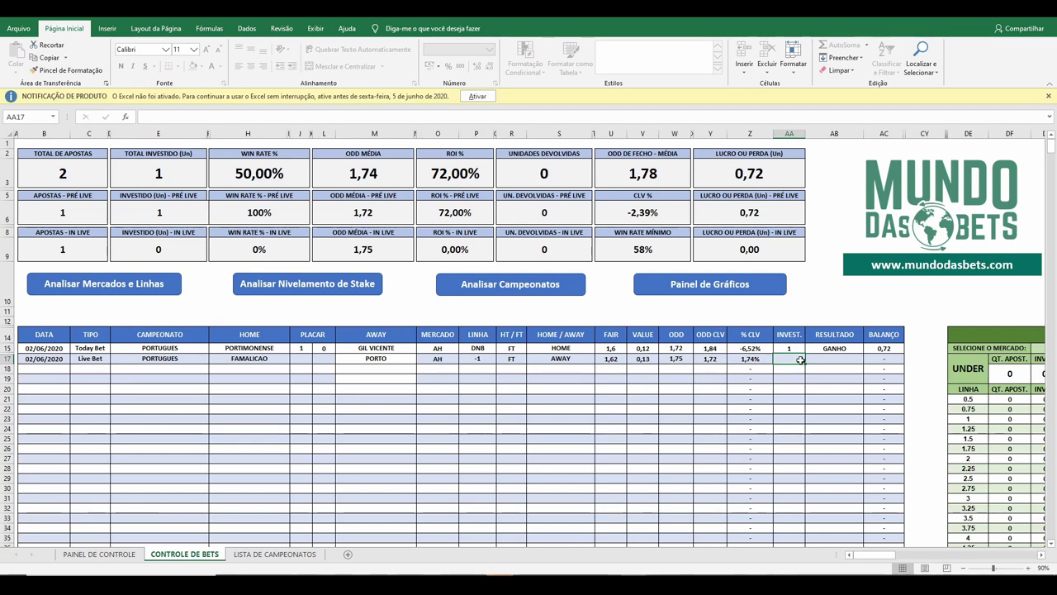
pyautogui.write('1')
pyautogui.press('Return')
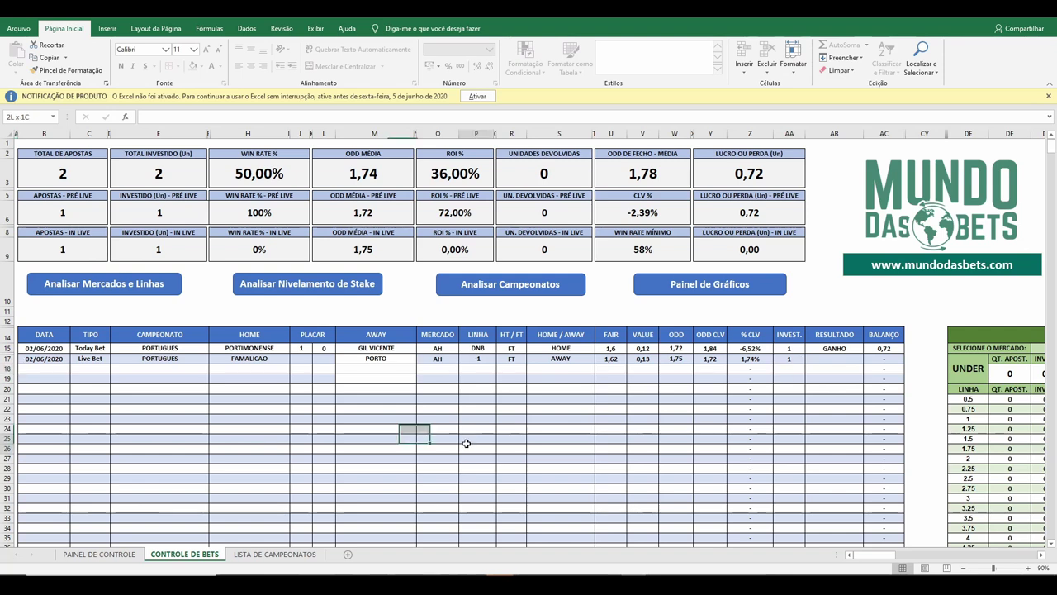
pyautogui.click(477, 398)
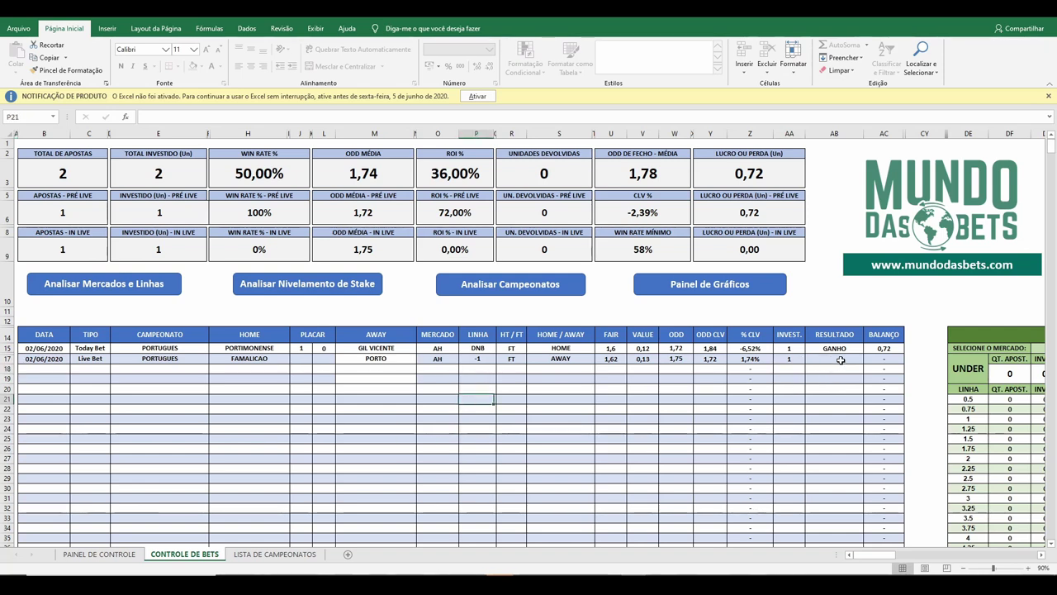
# Fill in the PLACAR of the second bet with 0 for the home team and 2 for the away team.
pyautogui.click(318, 361)
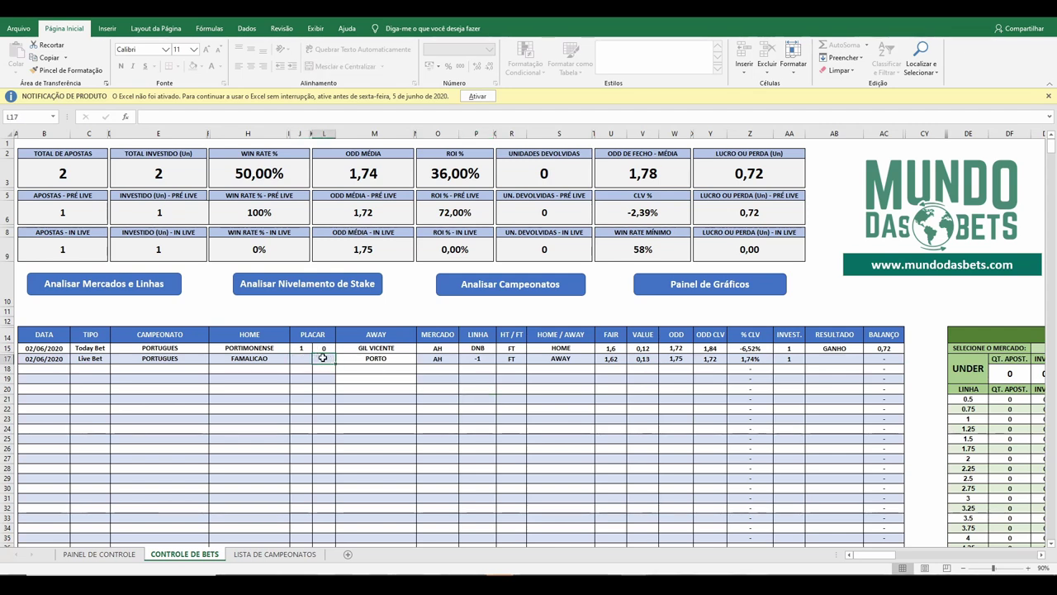
pyautogui.press('Left')
pyautogui.press('Left')
pyautogui.write('0')
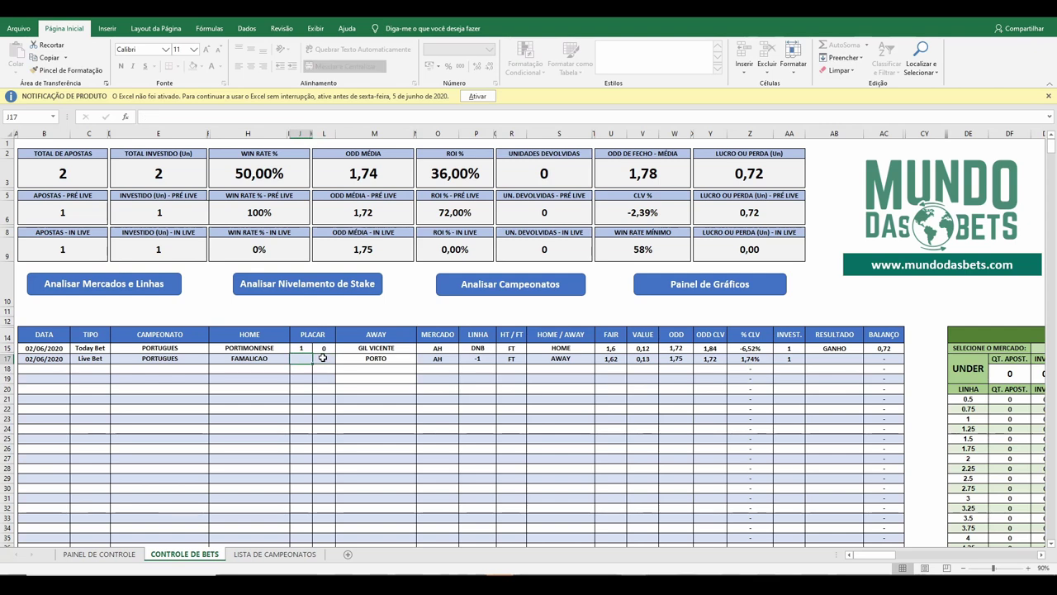
pyautogui.click(323, 357)
pyautogui.write('2')
pyautogui.press('Return')
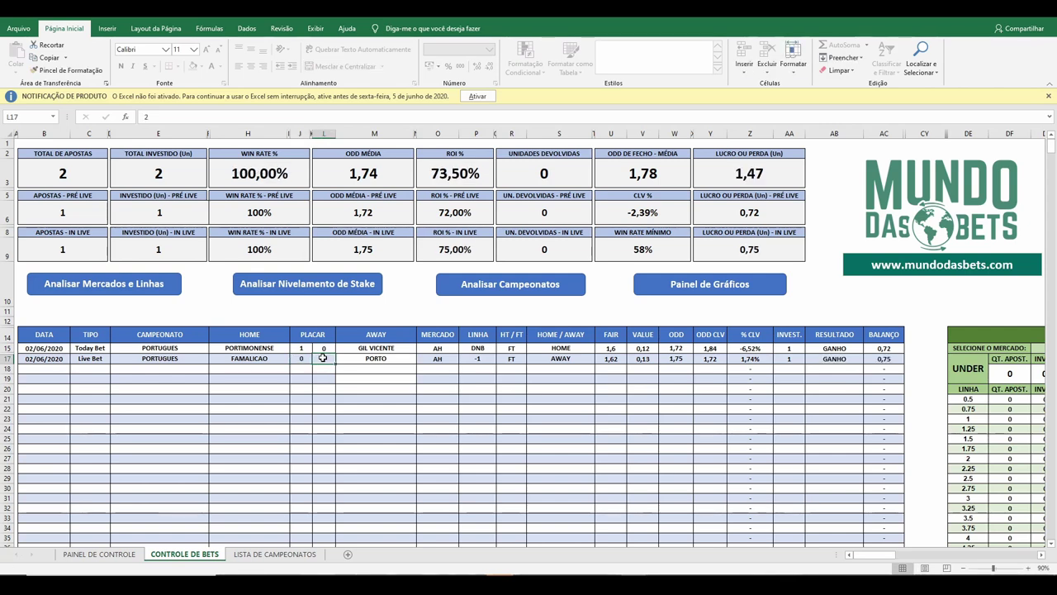
pyautogui.click(455, 398)
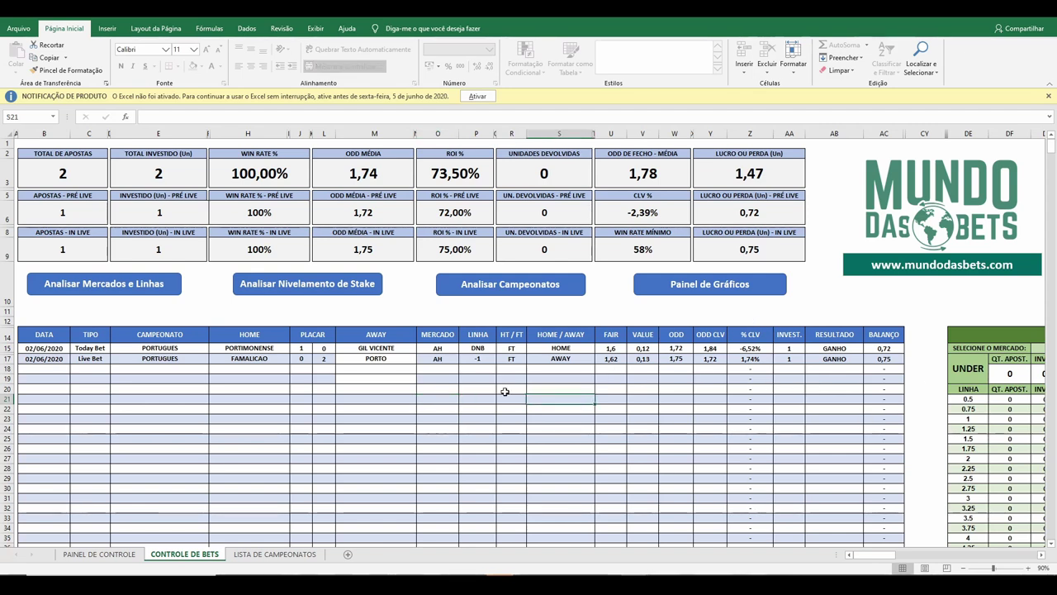
# Start a third bet in row 18 with the date 03/06/2020 and the type Early Bet.
pyautogui.click(237, 389)
pyautogui.click(45, 368)
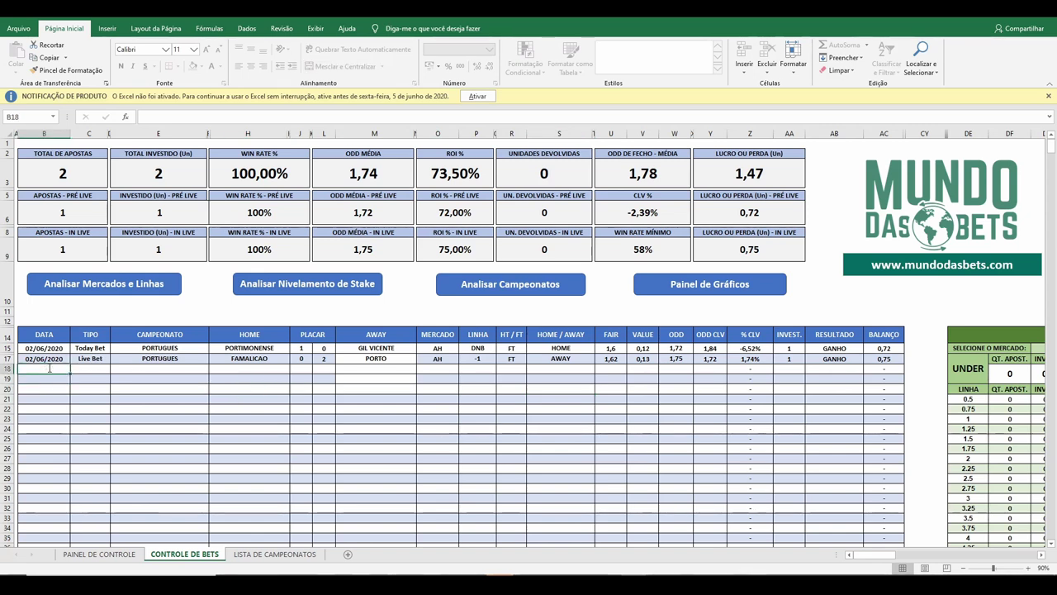
pyautogui.write('03/06')
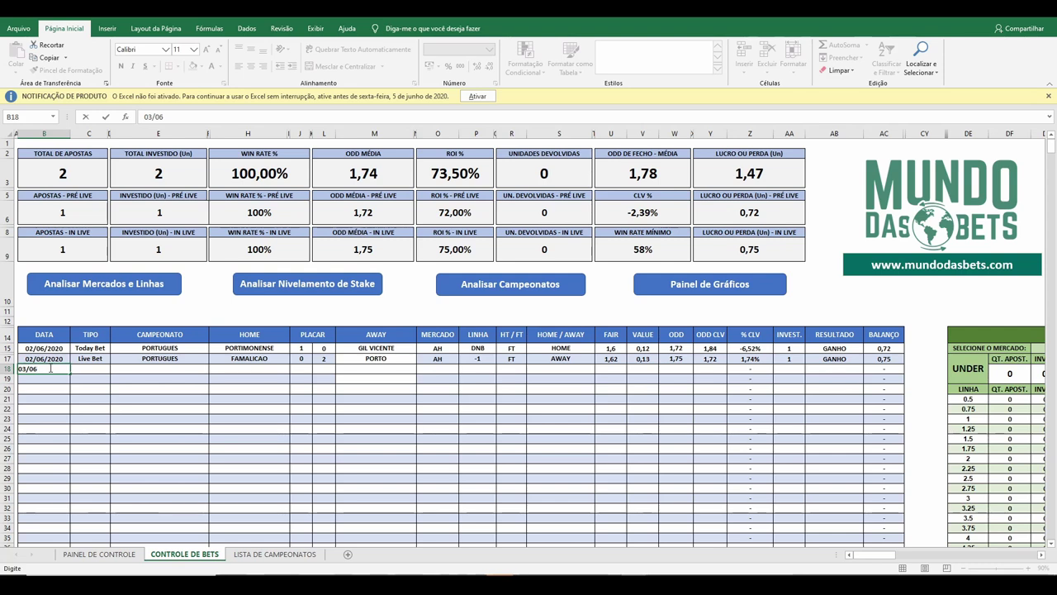
pyautogui.press('Tab')
pyautogui.click(115, 369)
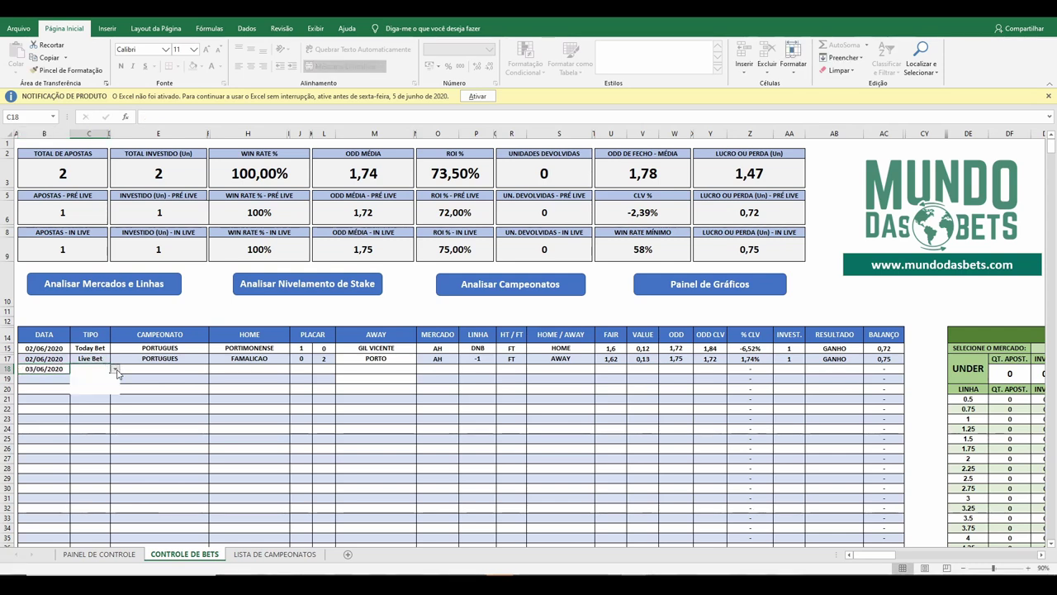
pyautogui.click(91, 387)
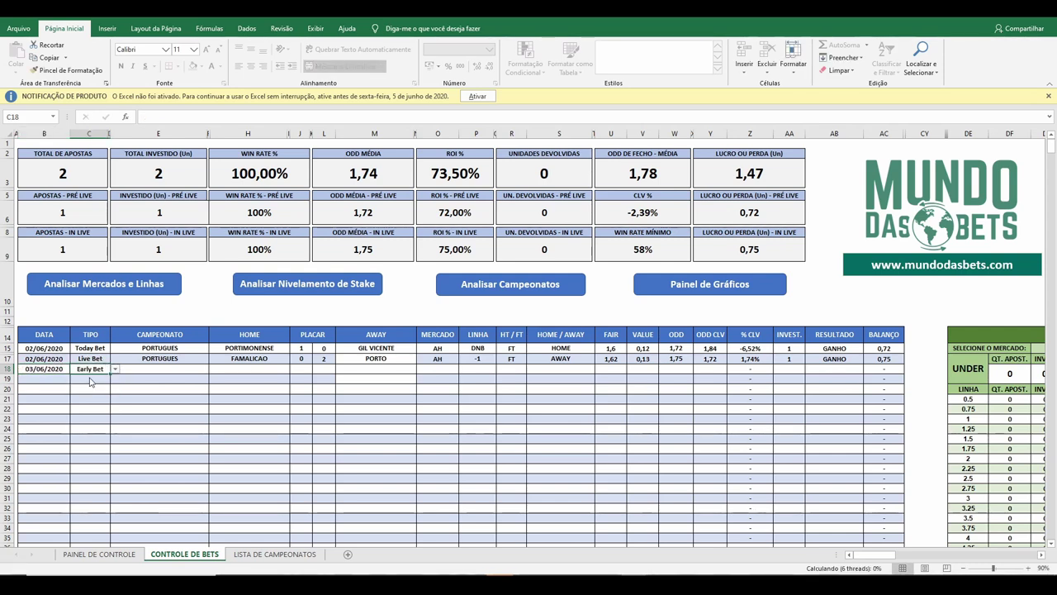
# Enter PORTUGUES in the CAMPEONATO cell of the third bet.
pyautogui.press('Tab')
pyautogui.write('P')
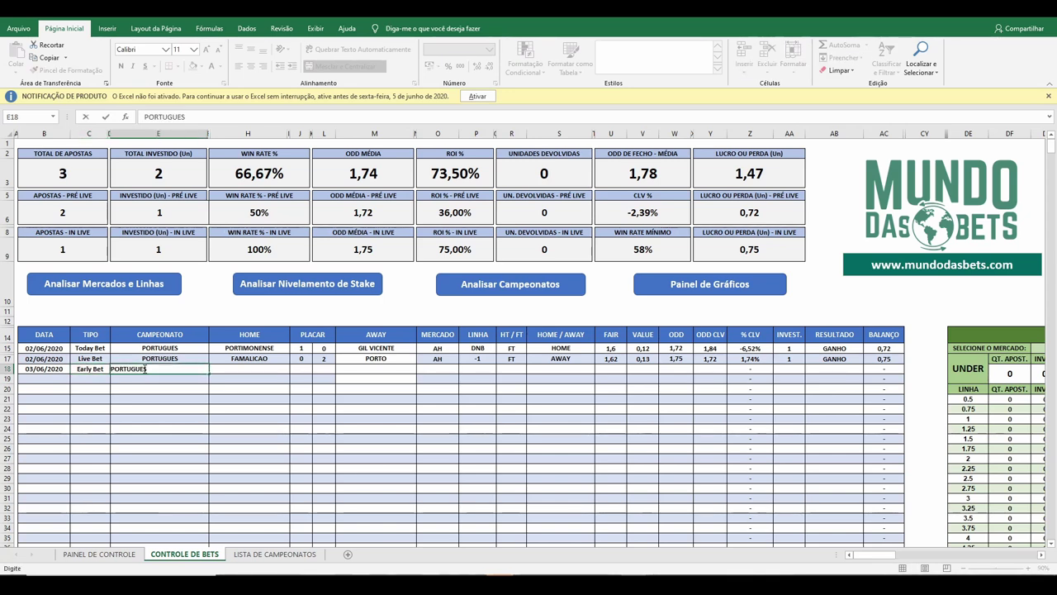
pyautogui.press('Tab')
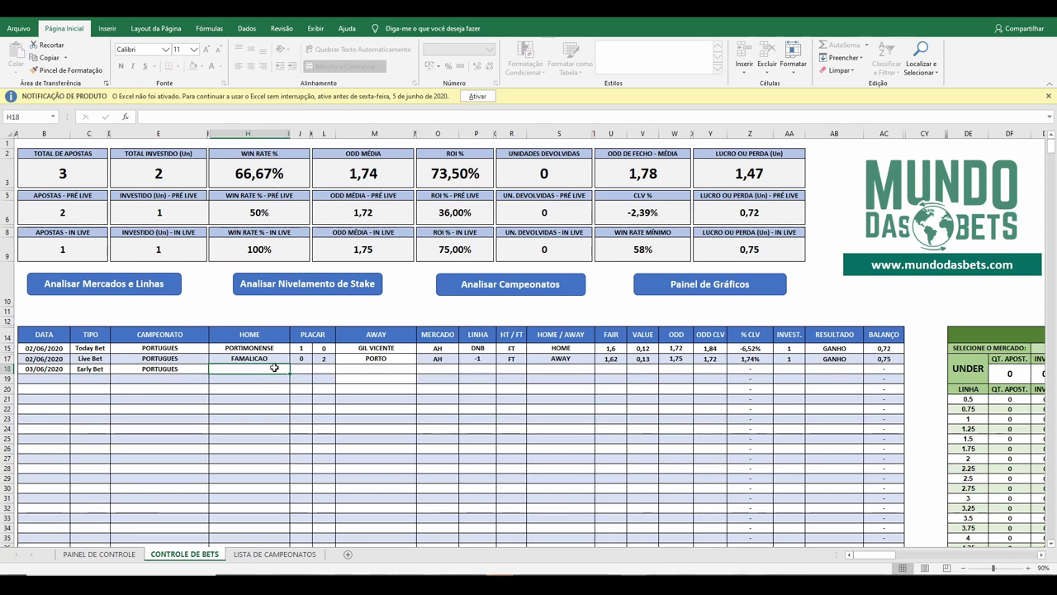
# Enter MARITIMO as the home team and SETUBAL as the away team of the third bet, leaving the score blank.
pyautogui.write('MARIT')
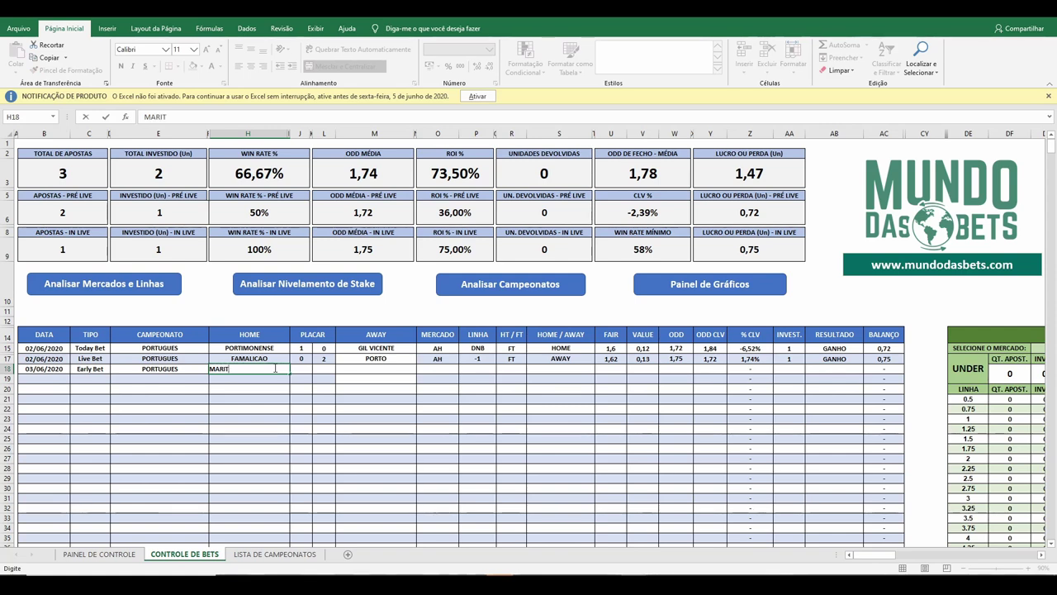
pyautogui.write('IMO')
pyautogui.press('Tab')
pyautogui.press('Tab')
pyautogui.press('Tab')
pyautogui.press('Tab')
pyautogui.write('VITOR')
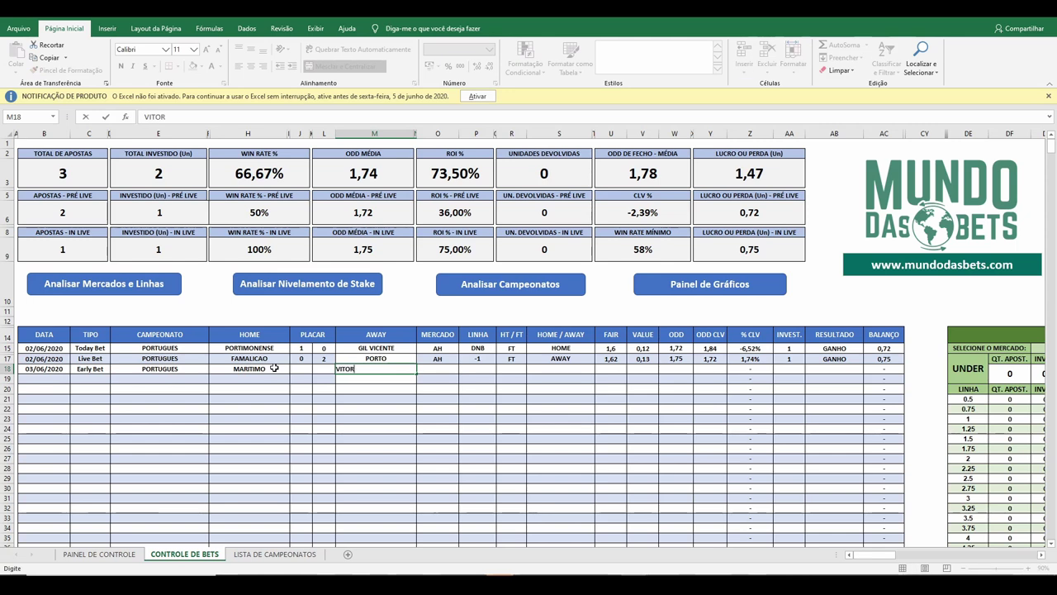
pyautogui.write('IA')
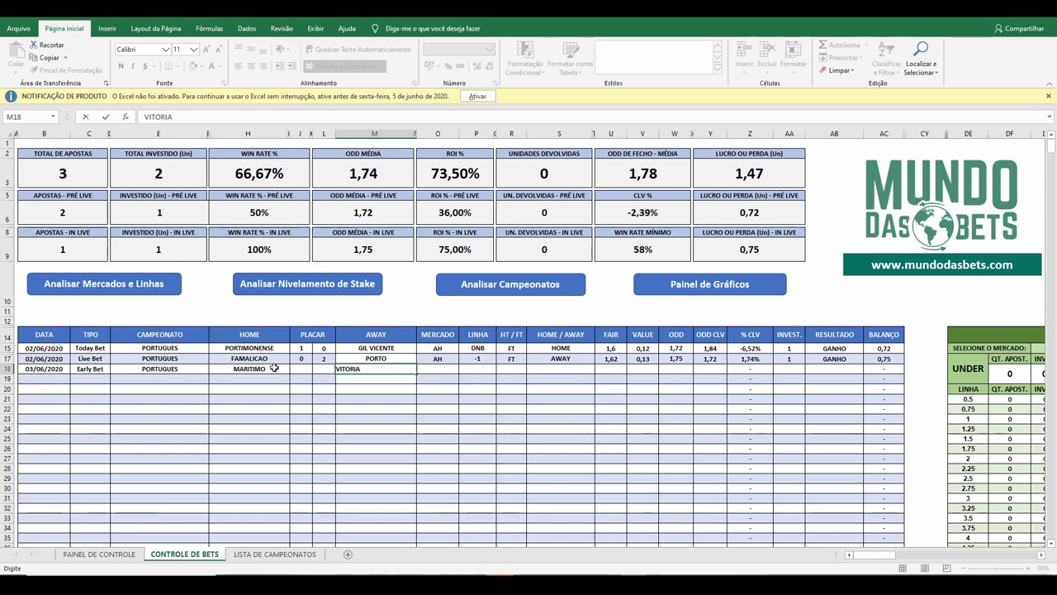
pyautogui.press('BackSpace')
pyautogui.press('BackSpace')
pyautogui.press('BackSpace')
pyautogui.press('BackSpace')
pyautogui.press('BackSpace')
pyautogui.press('BackSpace')
pyautogui.press('BackSpace')
pyautogui.write('SETUBAL')
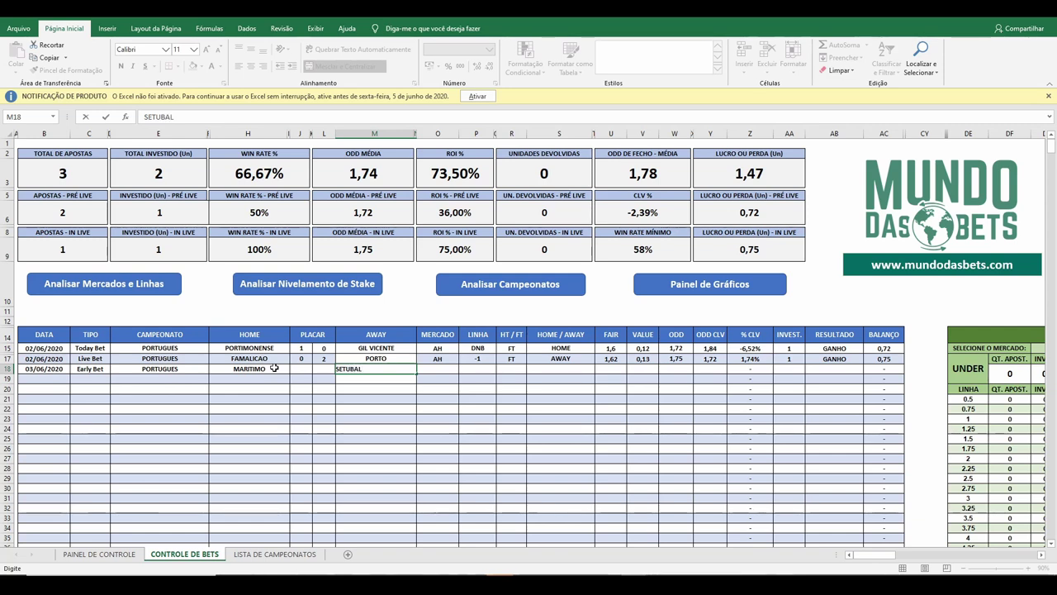
pyautogui.press('Tab')
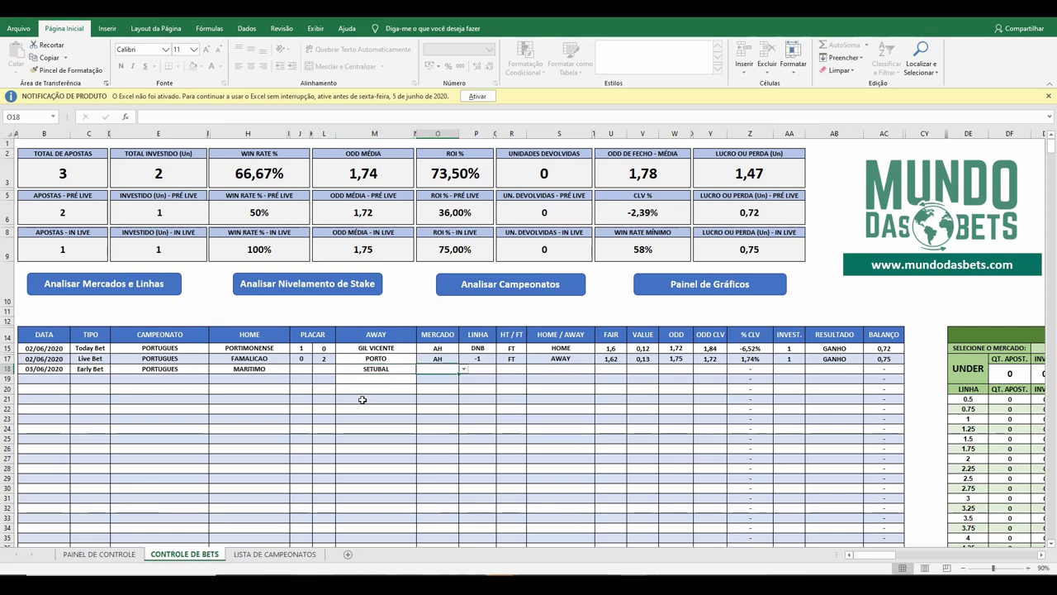
# Choose UNDER as the MERCADO of the third bet and enter 2.0 as its LINHA.
pyautogui.click(465, 375)
pyautogui.click(425, 394)
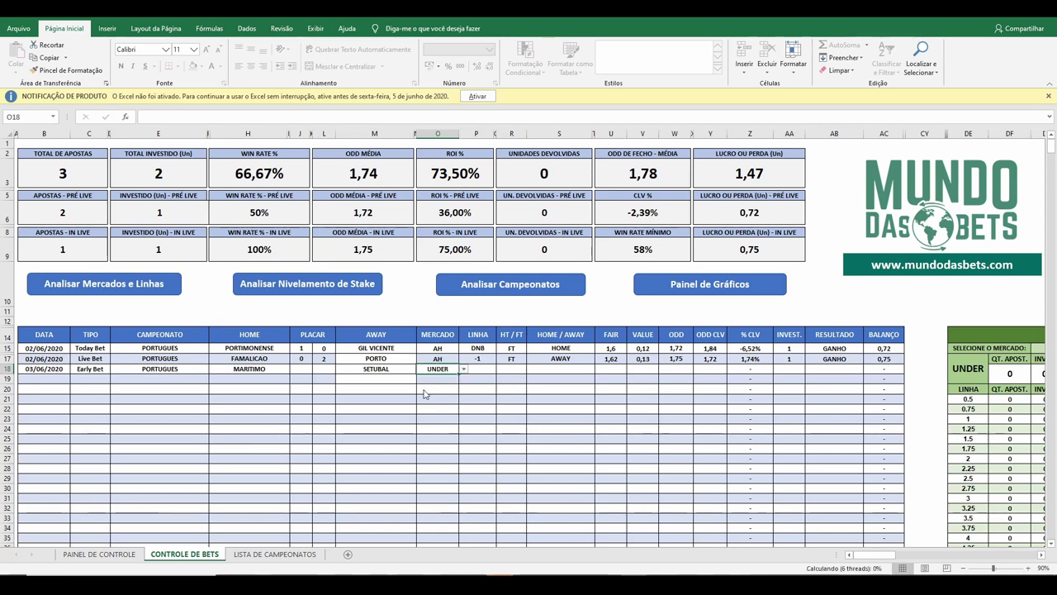
pyautogui.click(485, 370)
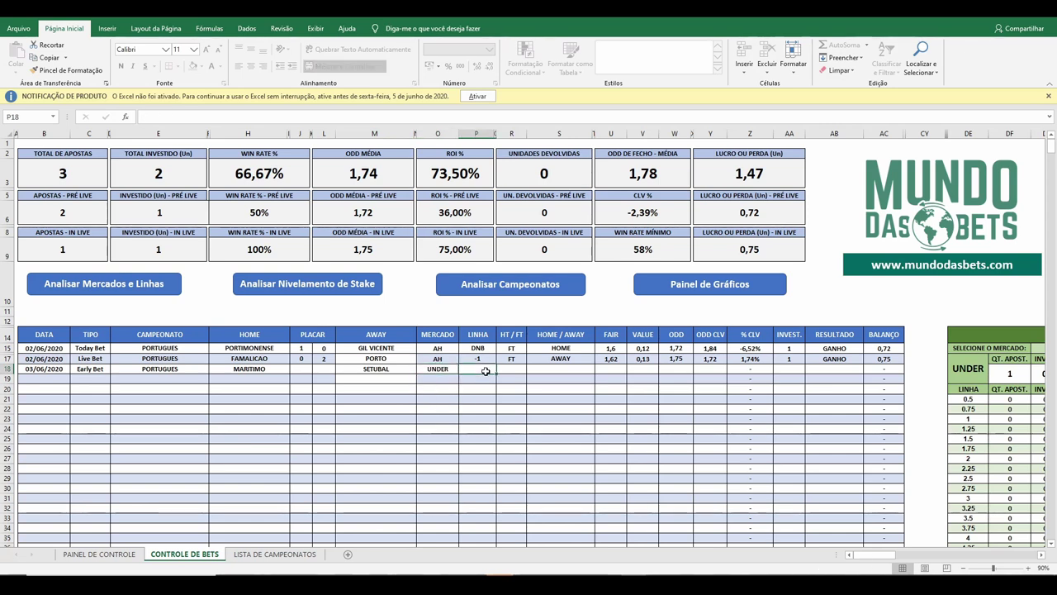
pyautogui.write('2.0')
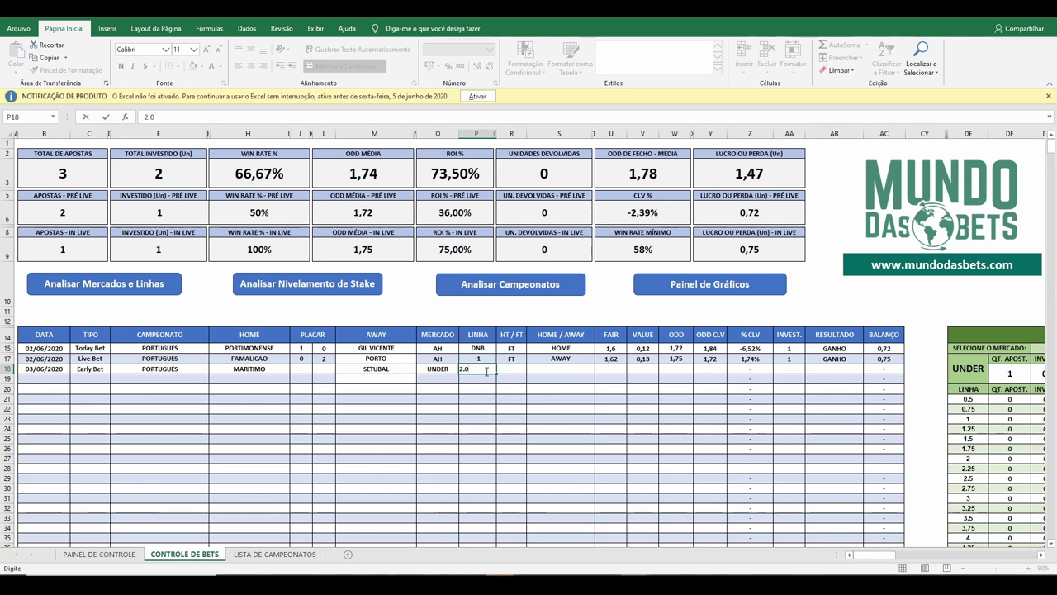
pyautogui.press('Tab')
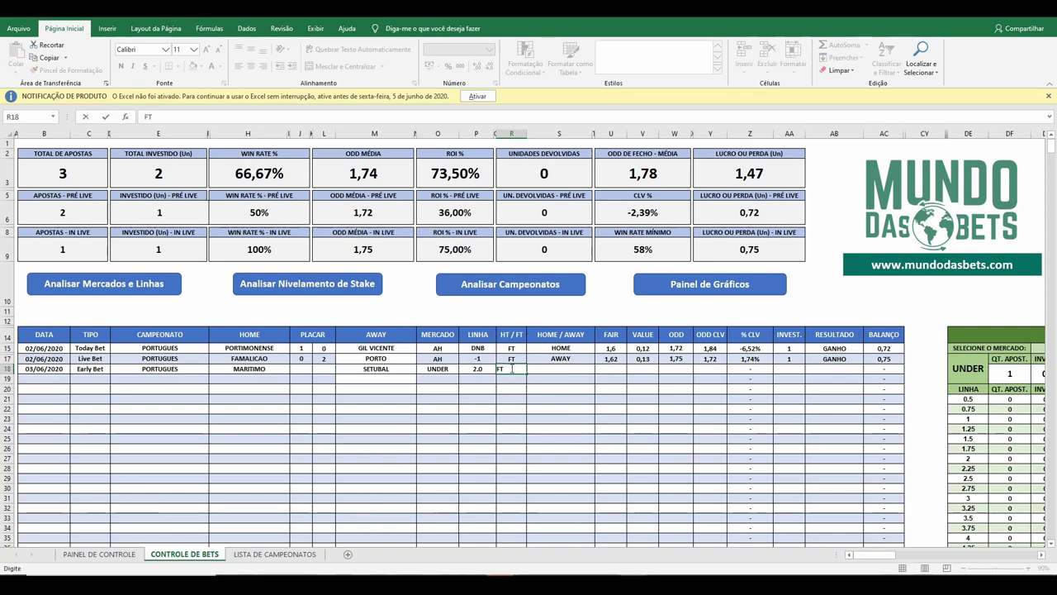
# Complete FT in the HT / FT cell of the third bet and enter 2,01 as its ODD, leaving HOME / AWAY blank.
pyautogui.press('Tab')
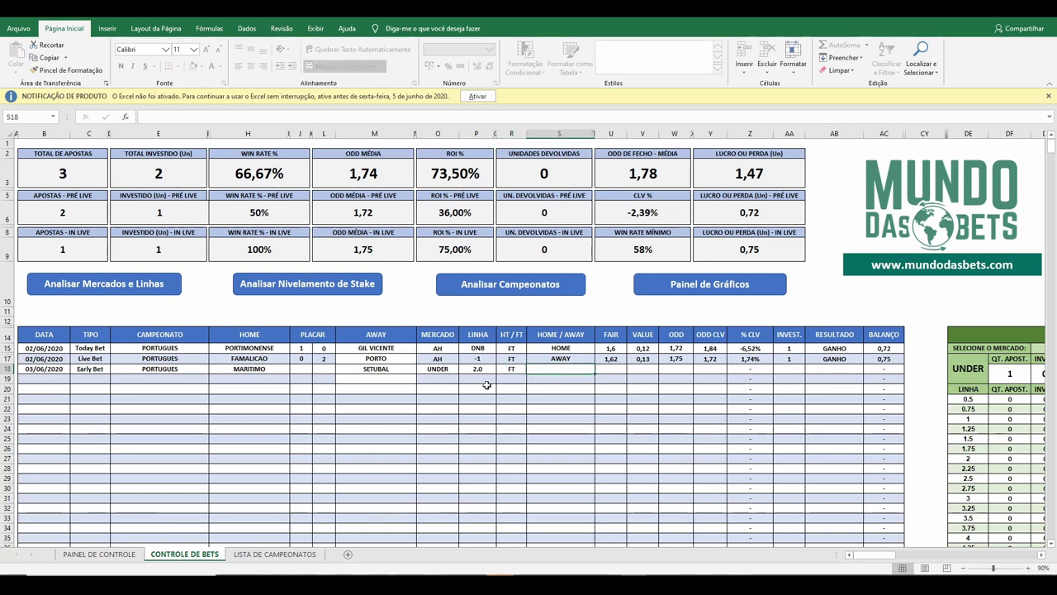
pyautogui.click(614, 370)
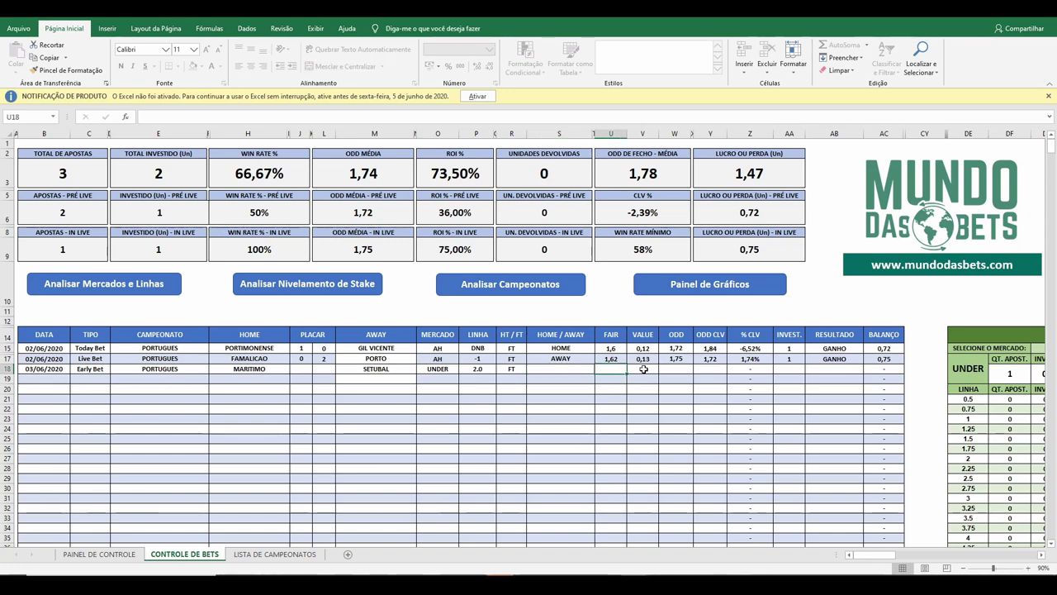
pyautogui.click(638, 369)
pyautogui.click(678, 371)
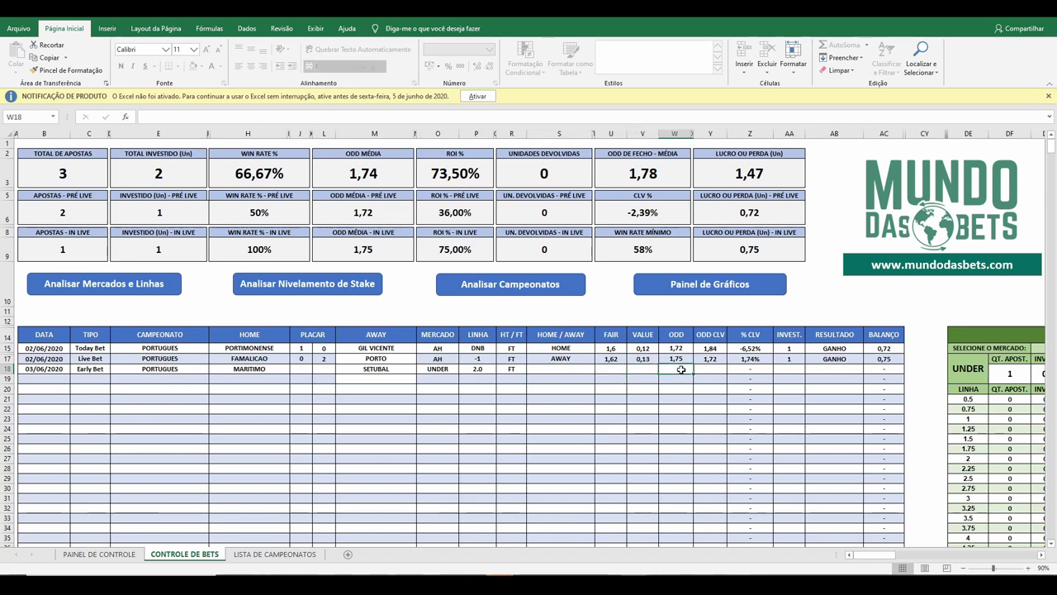
pyautogui.write('2,01')
pyautogui.press('Tab')
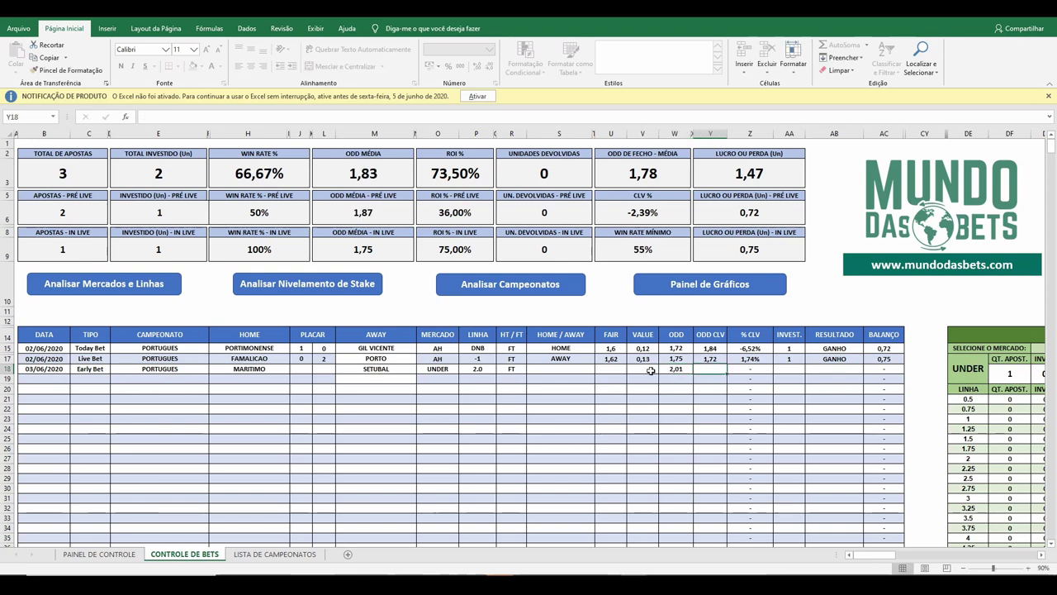
# Enter 1,86 as the FAIR odd and 0,15 as the VALUE of the third bet.
pyautogui.click(606, 369)
pyautogui.write('1,86')
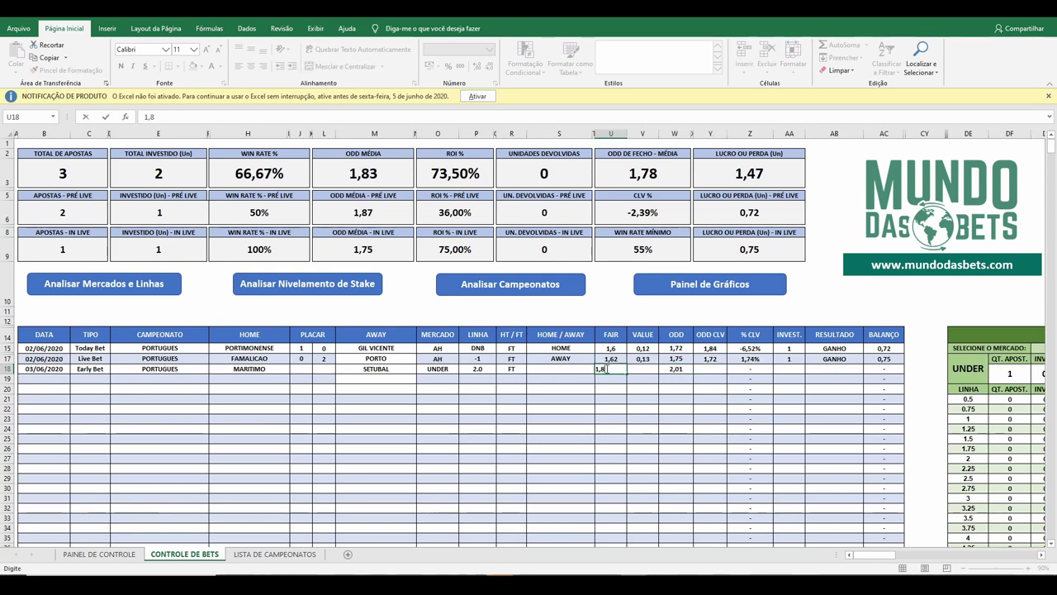
pyautogui.click(643, 371)
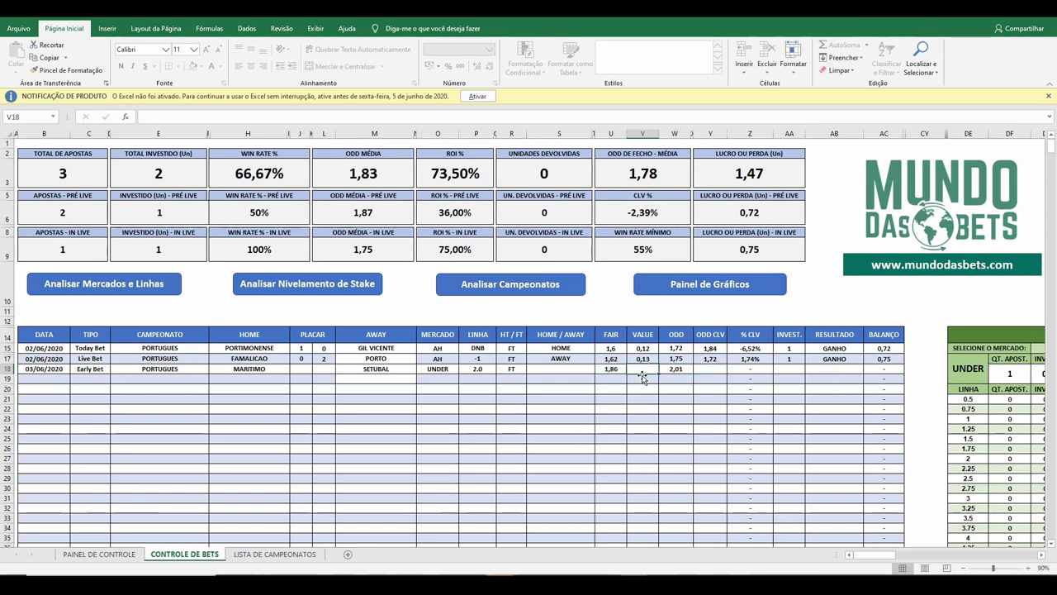
pyautogui.write('0,15')
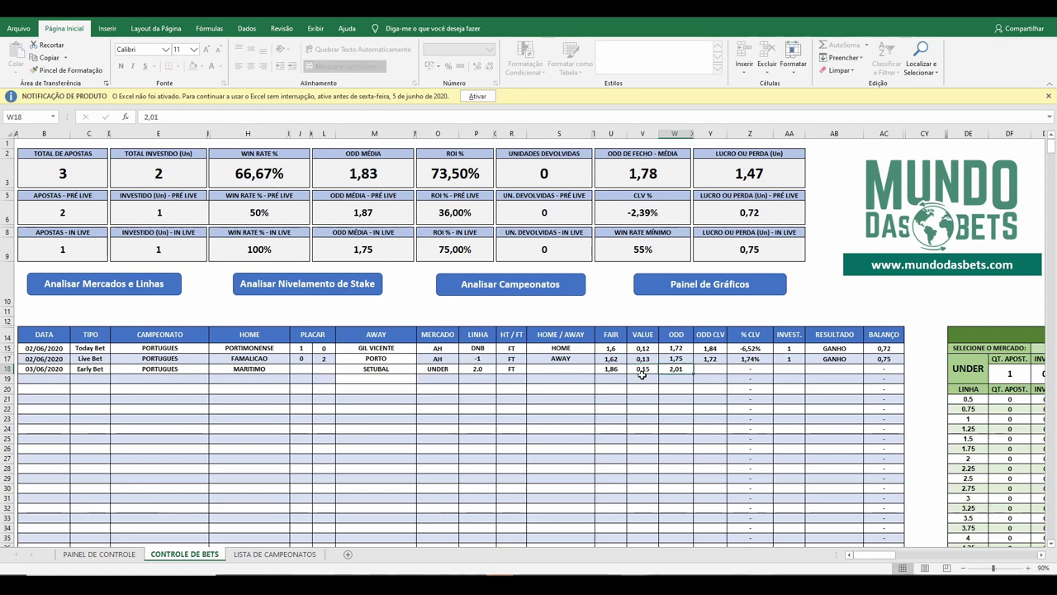
pyautogui.press('Return')
# Enter 1,99 as the ODD CLV and 1 as the INVEST. of the third bet.
pyautogui.click(715, 369)
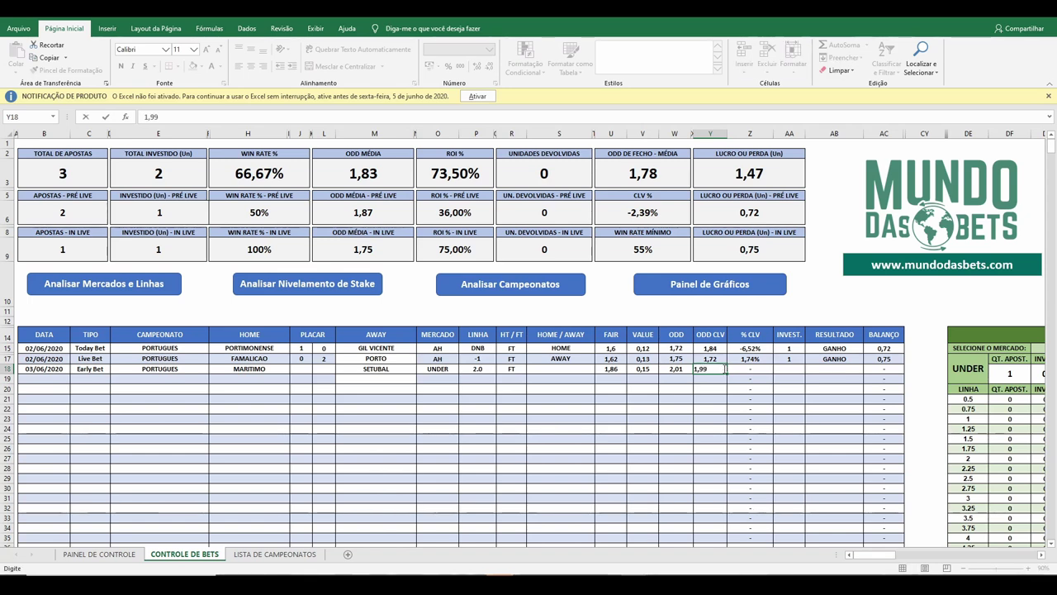
pyautogui.write('1,99')
pyautogui.press('Tab')
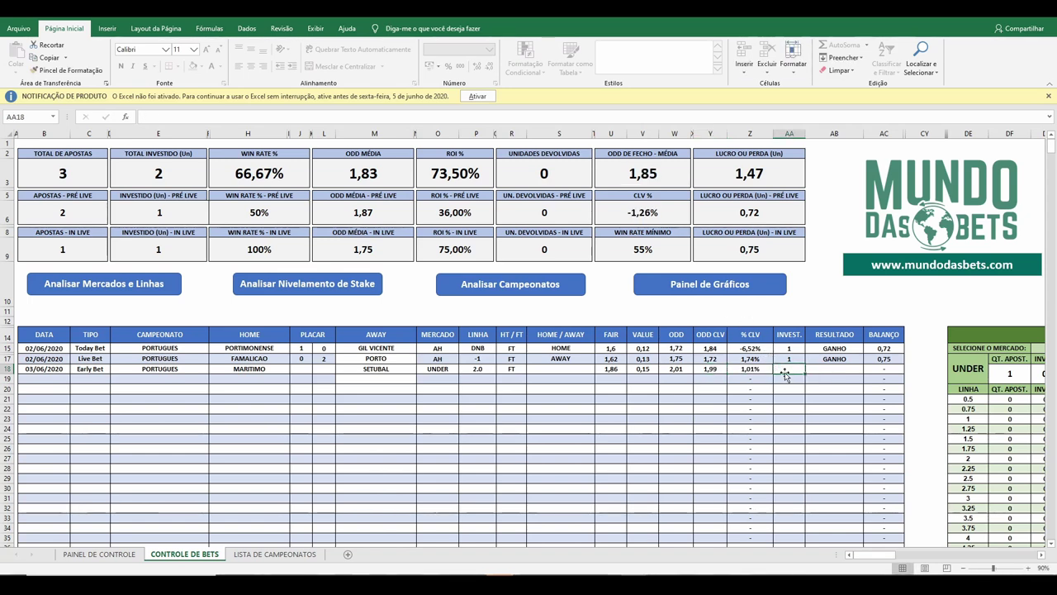
pyautogui.write('1')
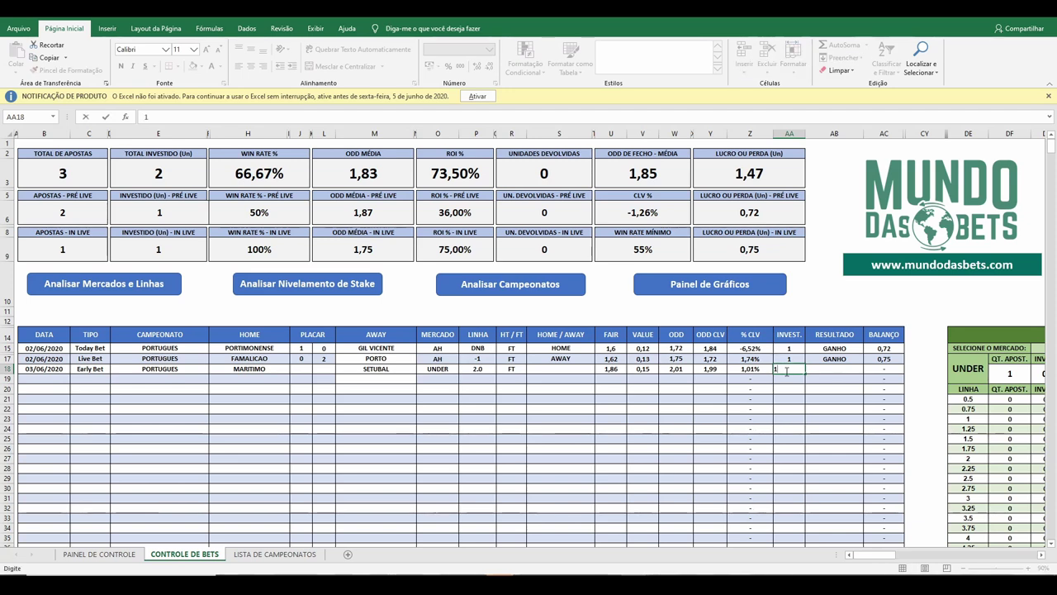
pyautogui.press('Return')
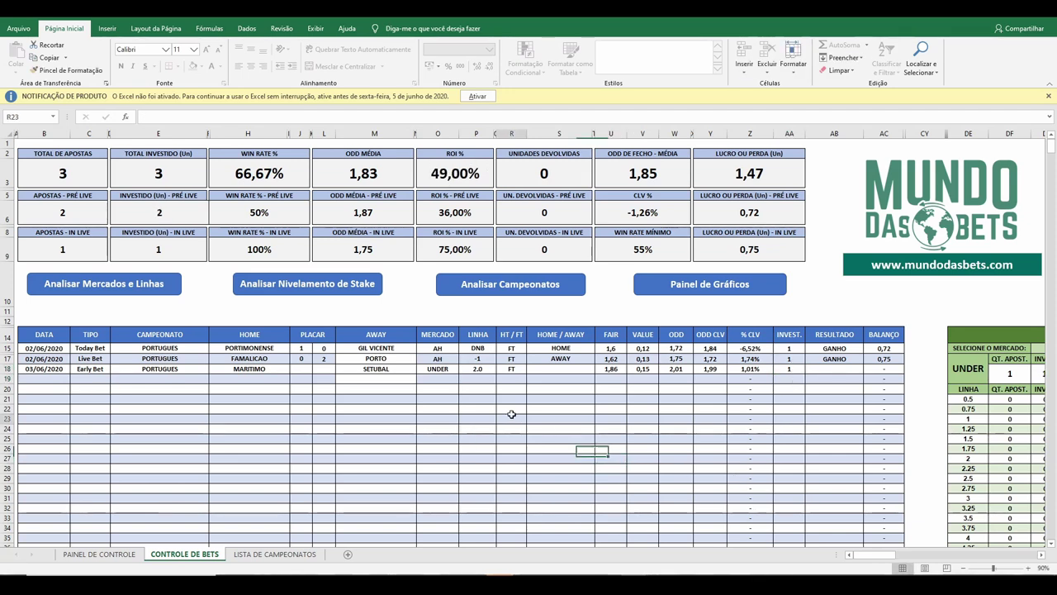
pyautogui.click(341, 418)
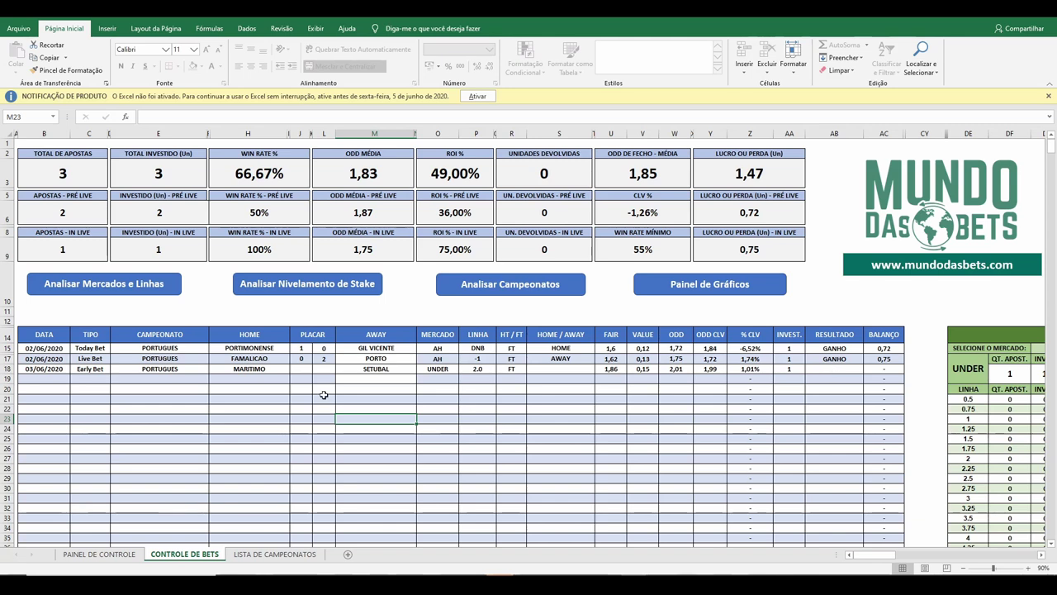
# Fill in the PLACAR of the MARITIMO x SETUBAL bet with 1 for home and 1 for away.
pyautogui.click(306, 376)
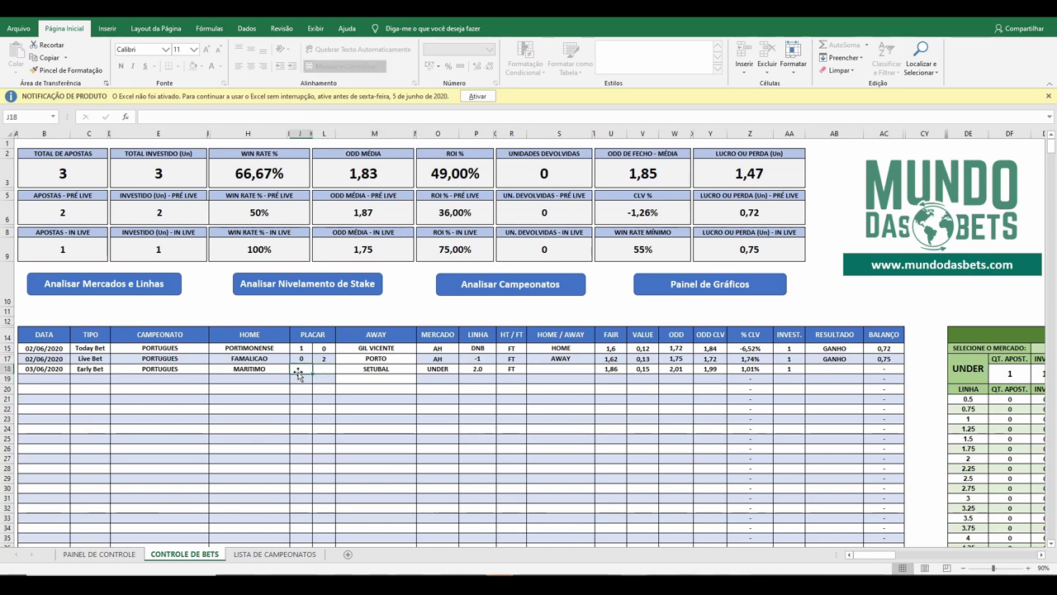
pyautogui.write('1')
pyautogui.press('Tab')
pyautogui.write('1')
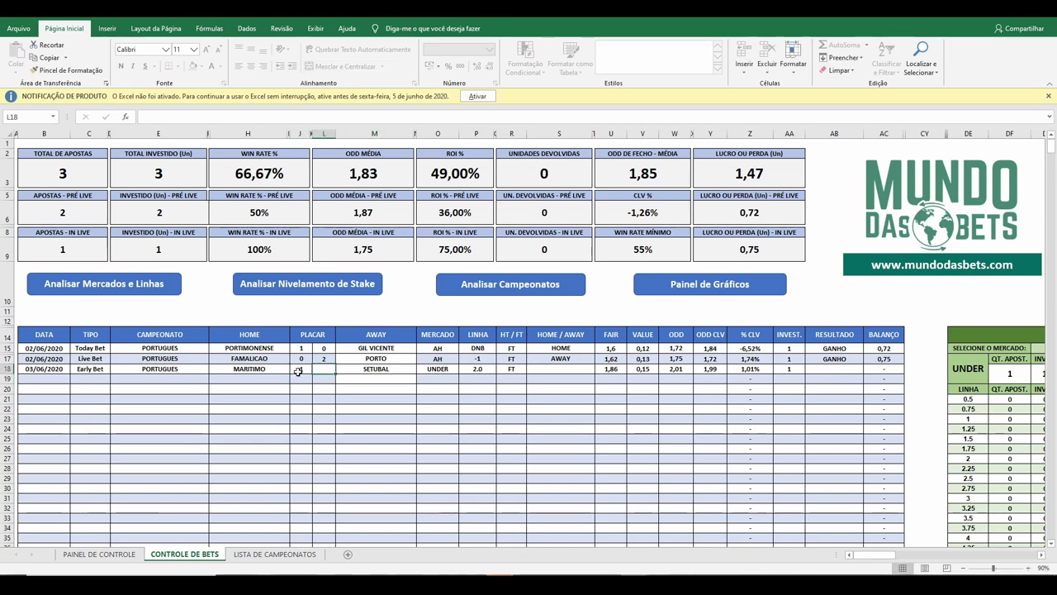
pyautogui.press('Tab')
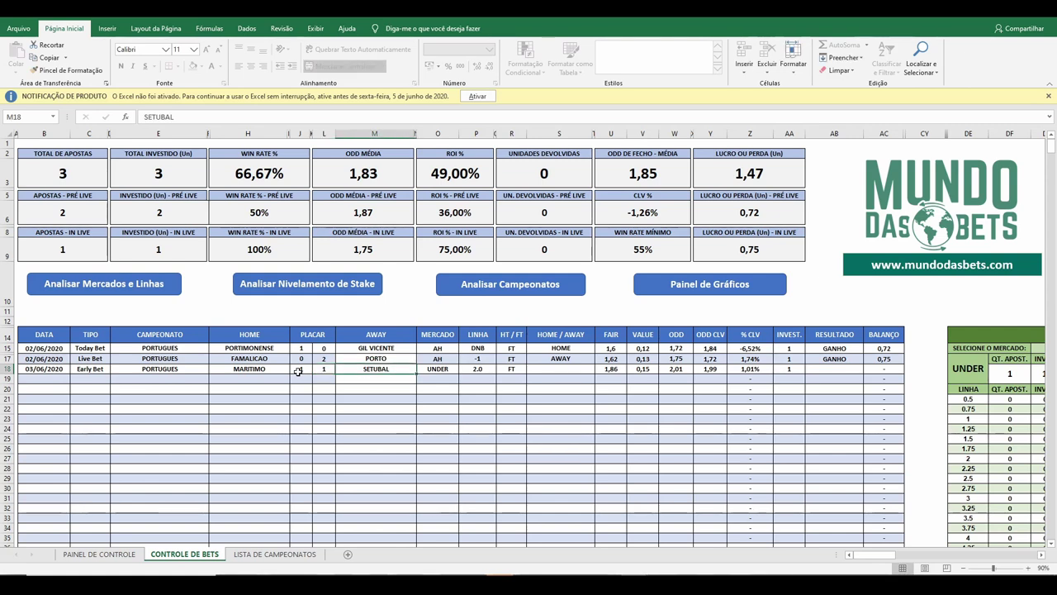
pyautogui.click(374, 409)
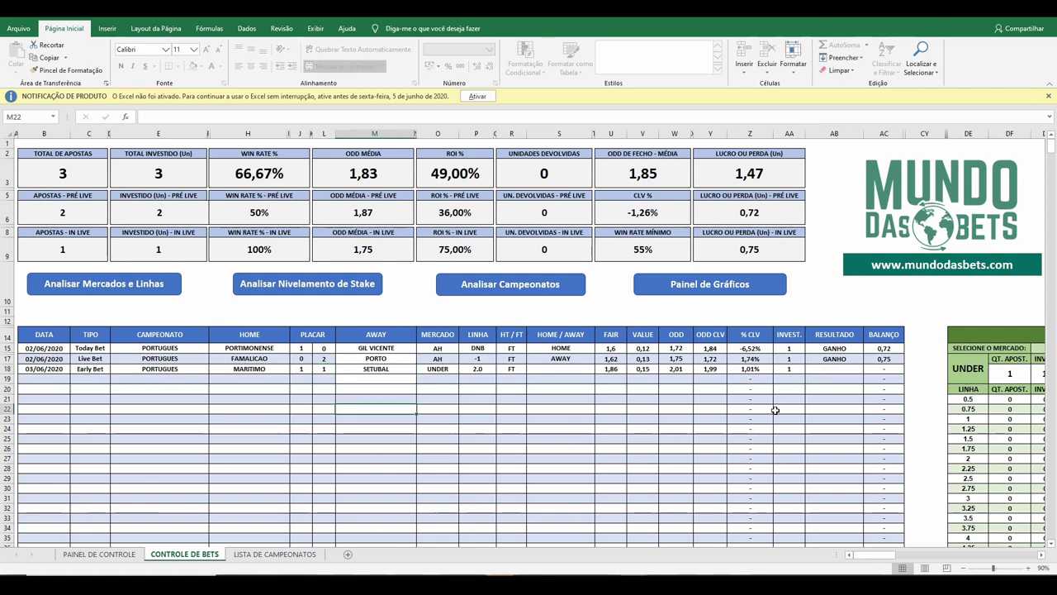
# Correct the LINHA of the third bet to 2.
pyautogui.click(476, 368)
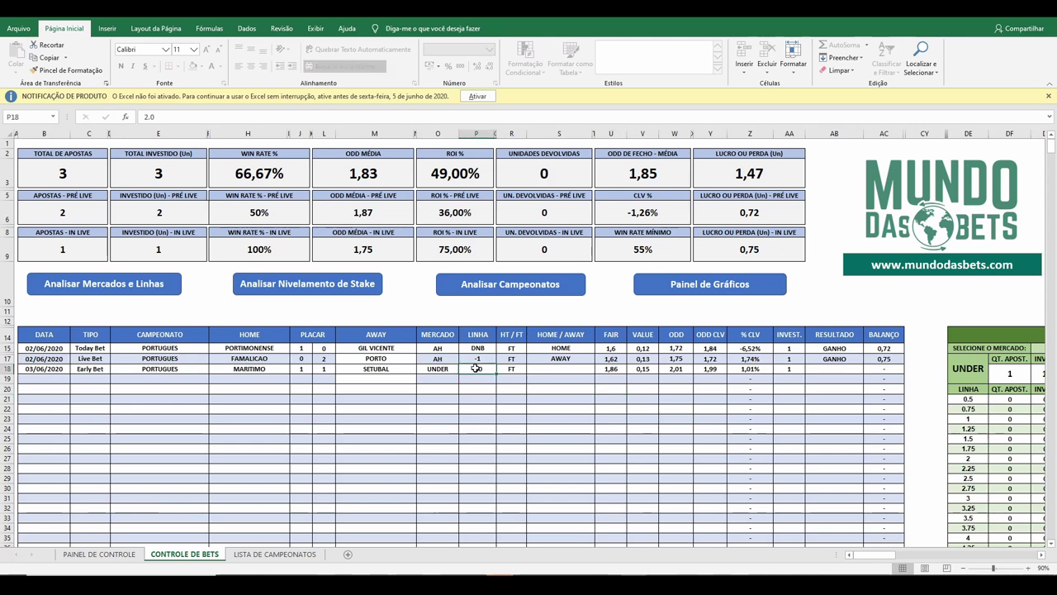
pyautogui.write('2')
pyautogui.press('Return')
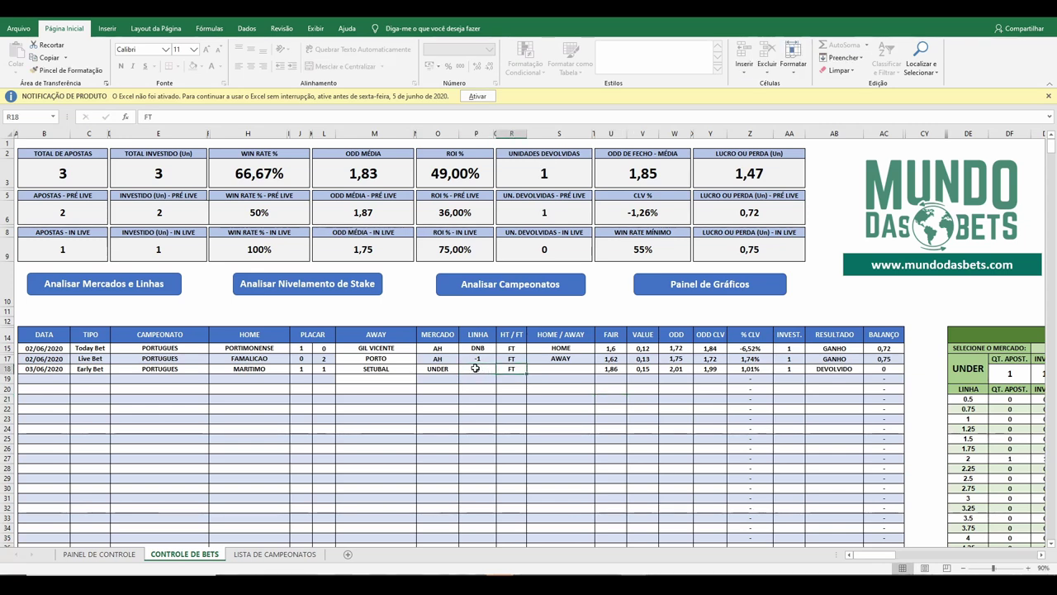
pyautogui.click(555, 420)
pyautogui.click(484, 388)
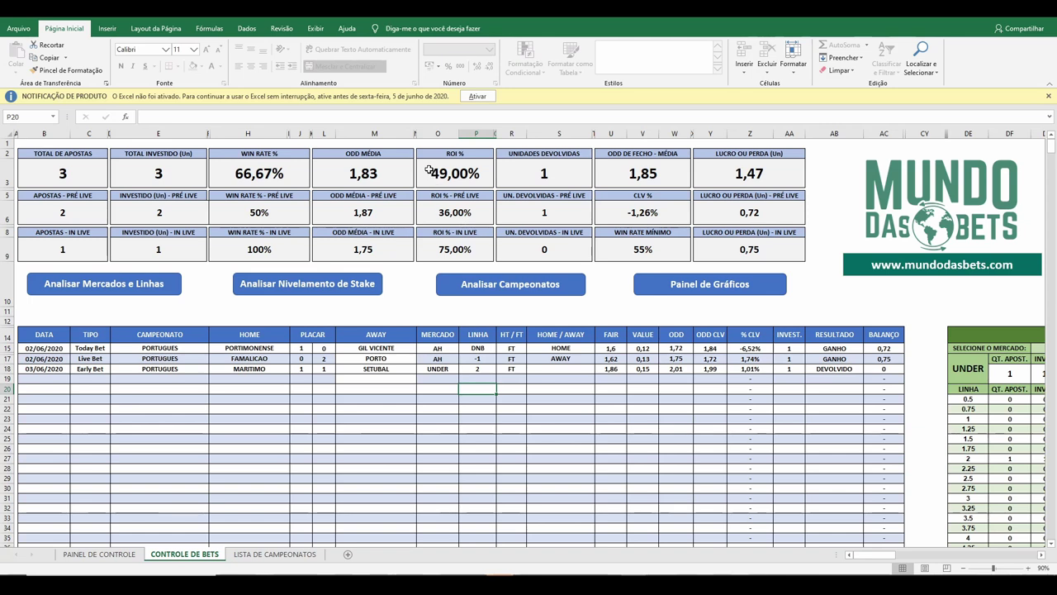
pyautogui.click(437, 429)
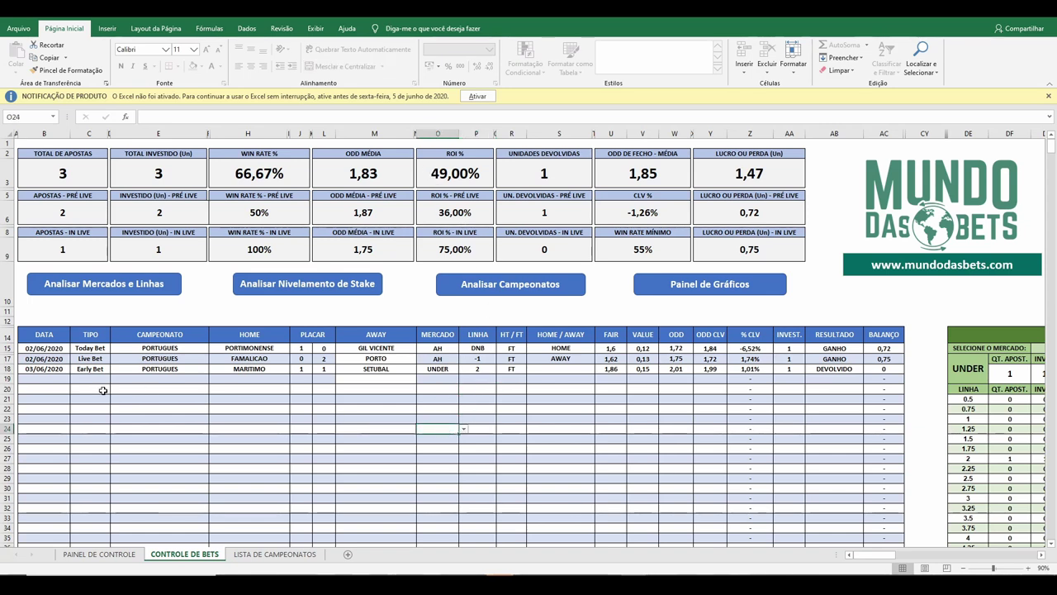
# Start a fourth bet in row 19 with the date 04/06/2020 and the type Today Bet.
pyautogui.click(49, 379)
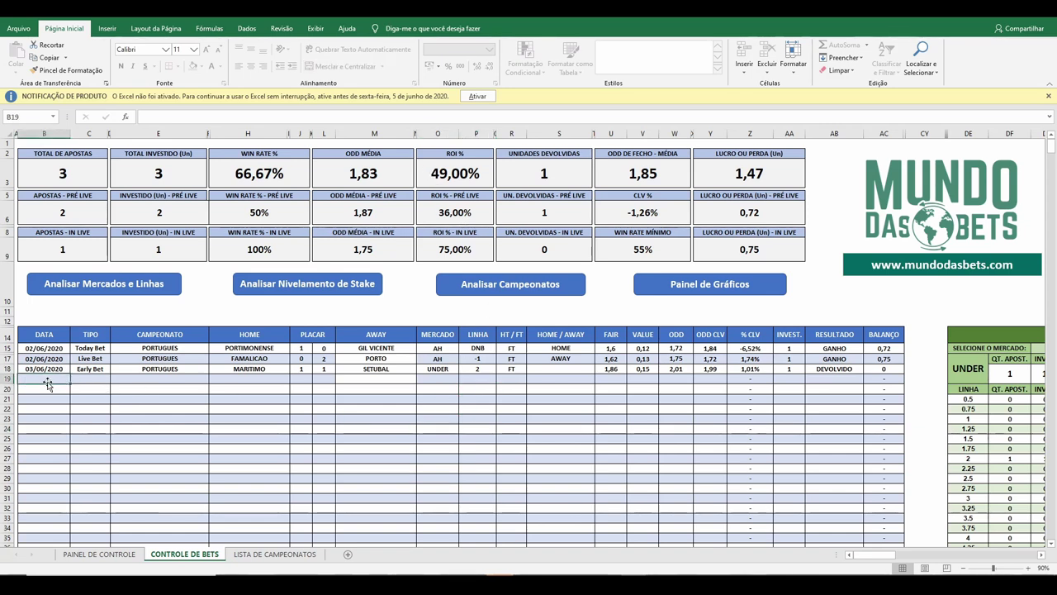
pyautogui.write('04/06')
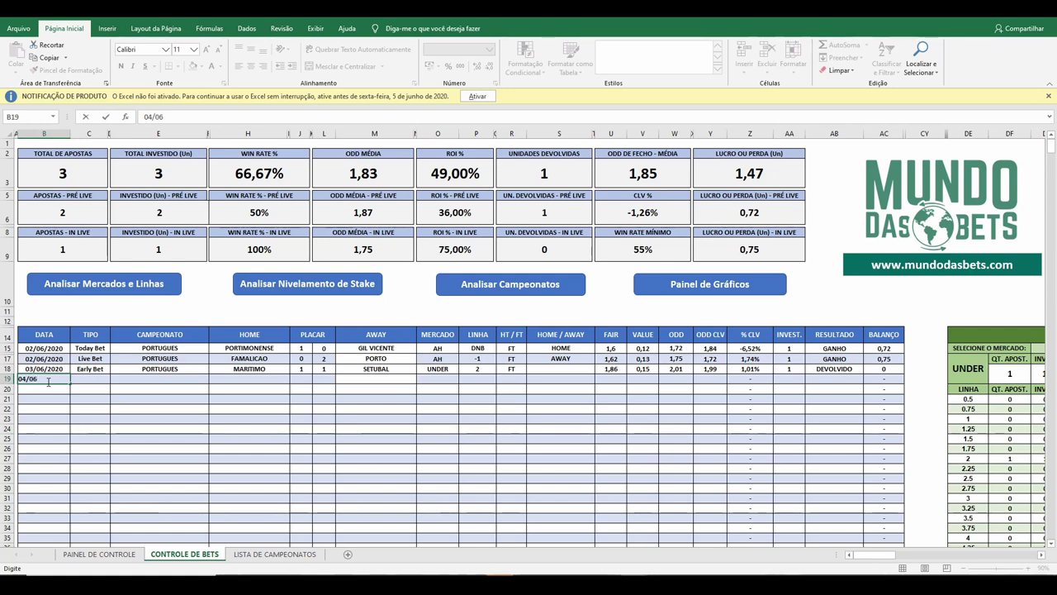
pyautogui.press('Tab')
pyautogui.click(115, 378)
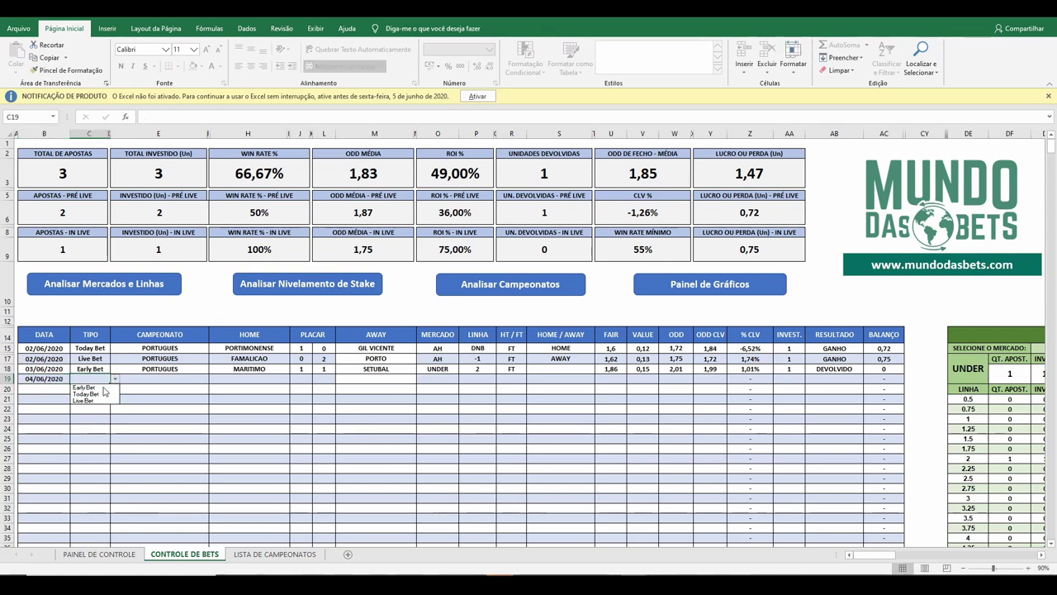
pyautogui.click(104, 393)
# Enter PORTUGUES in the CAMPEONATO cell of the fourth bet.
pyautogui.click(159, 379)
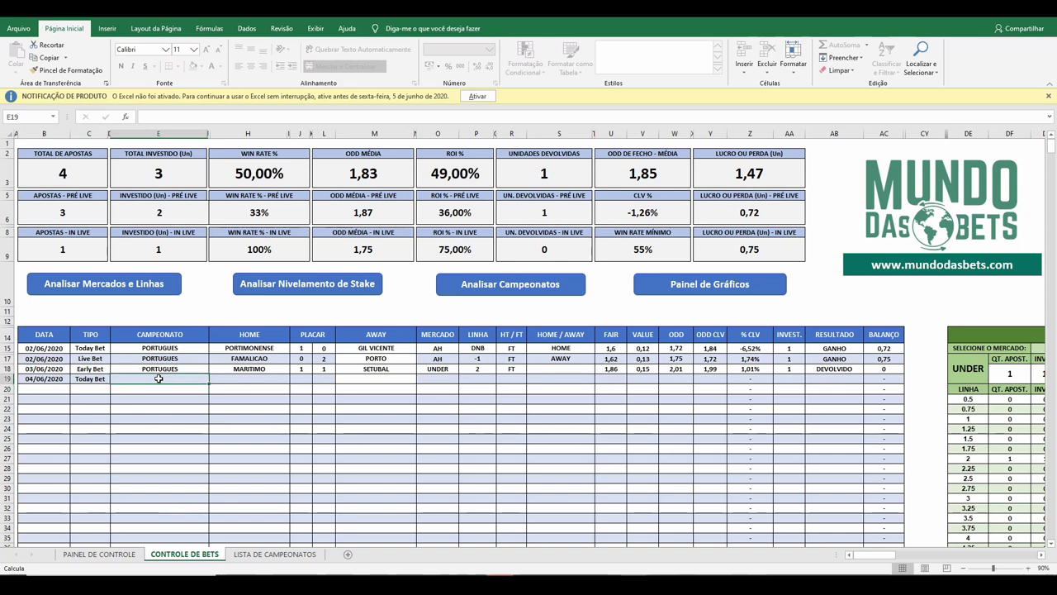
pyautogui.write('PORTUGUES')
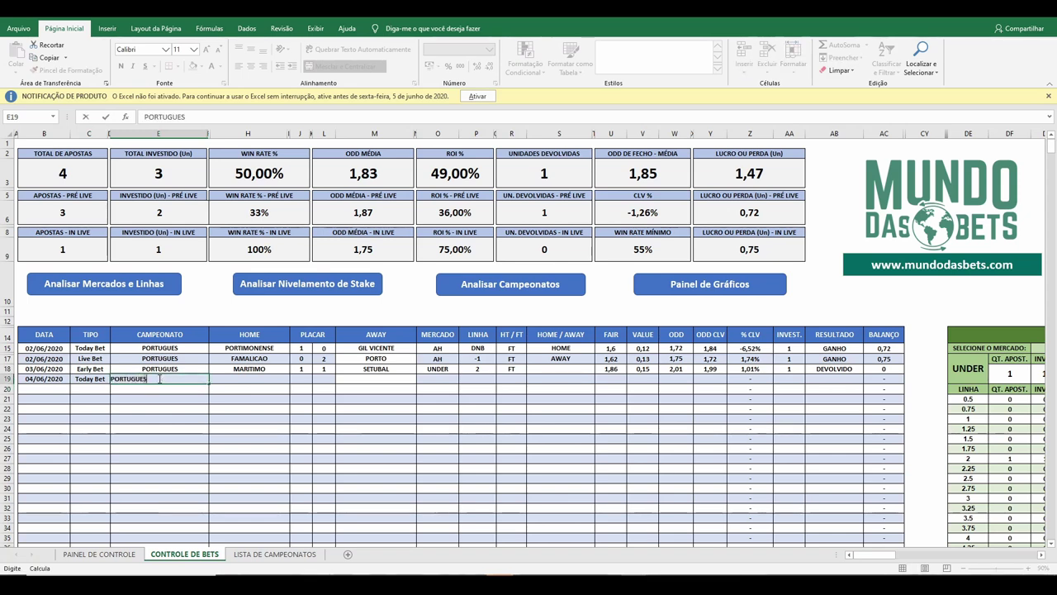
pyautogui.press('Tab')
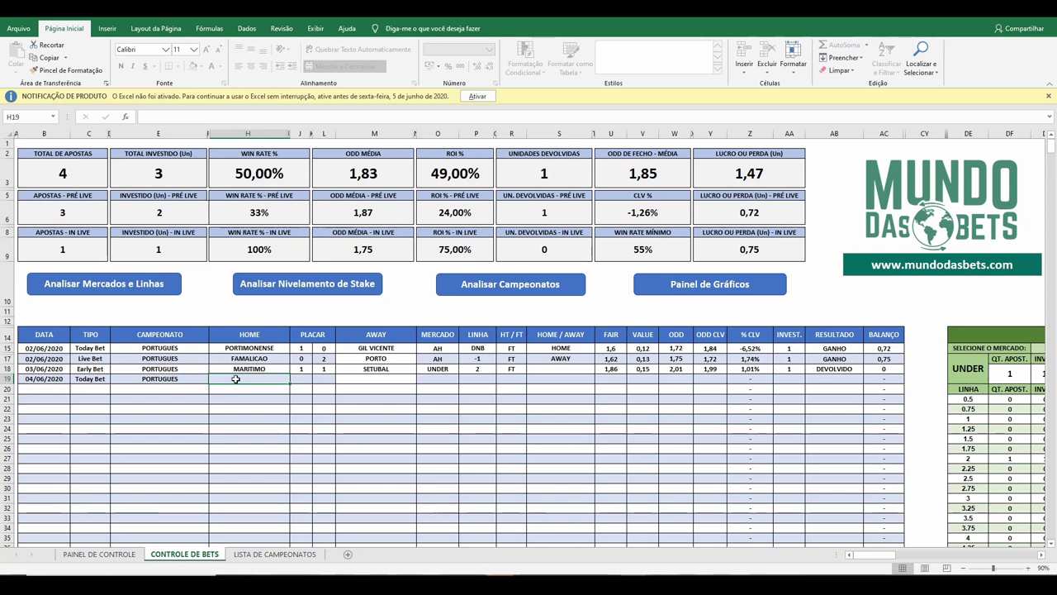
# Enter GUIMARAES as the home team and SPORTING as the away team of the fourth bet, leaving the score blank.
pyautogui.write('GUIMARÃES')
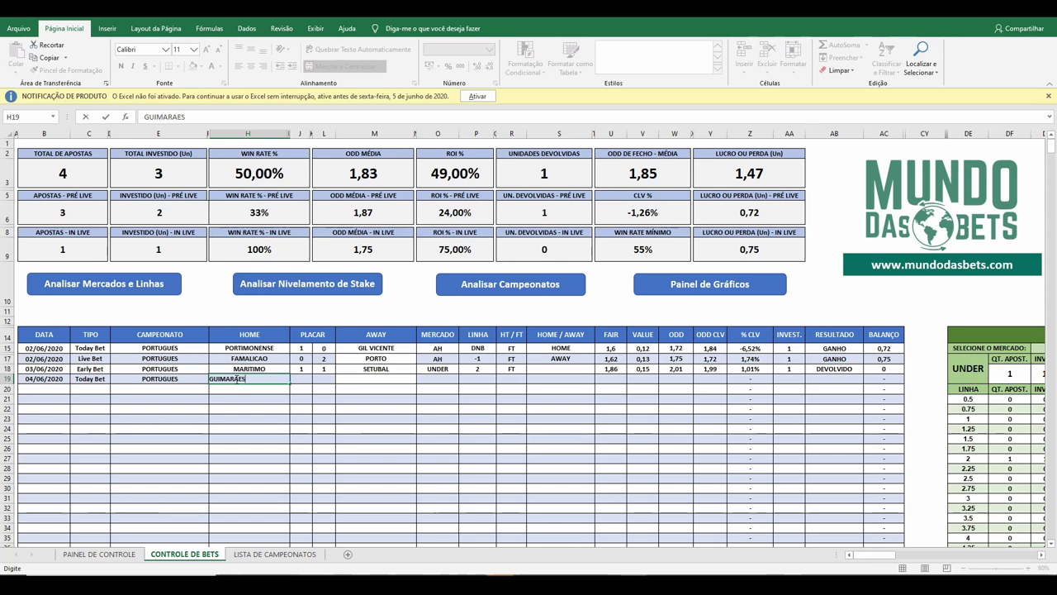
pyautogui.press('Tab')
pyautogui.press('Tab')
pyautogui.press('Tab')
pyautogui.press('Tab')
pyautogui.press('Tab')
pyautogui.write('SPOR')
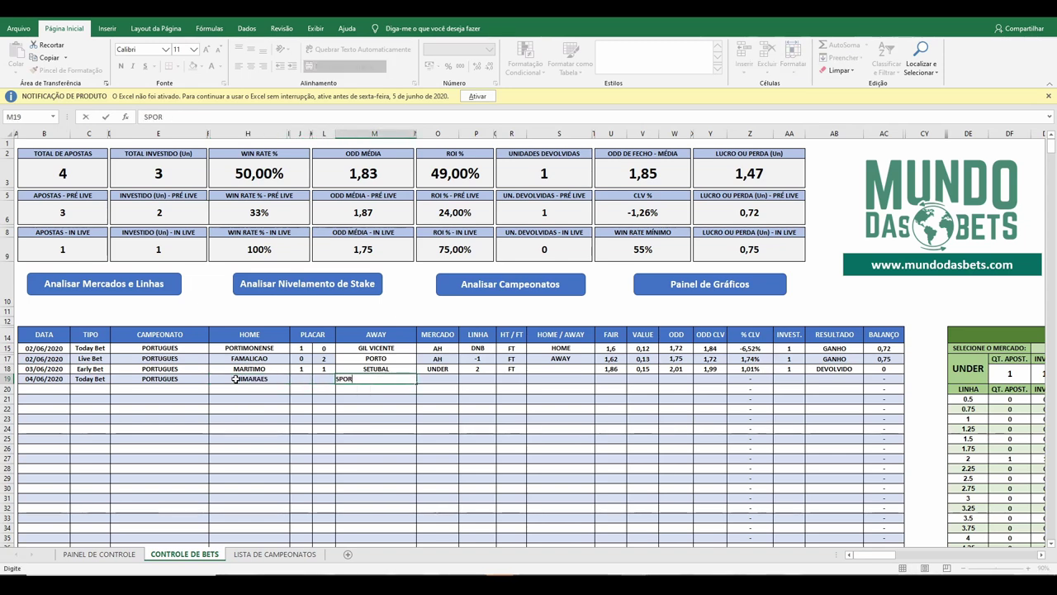
pyautogui.write('TING')
pyautogui.press('Tab')
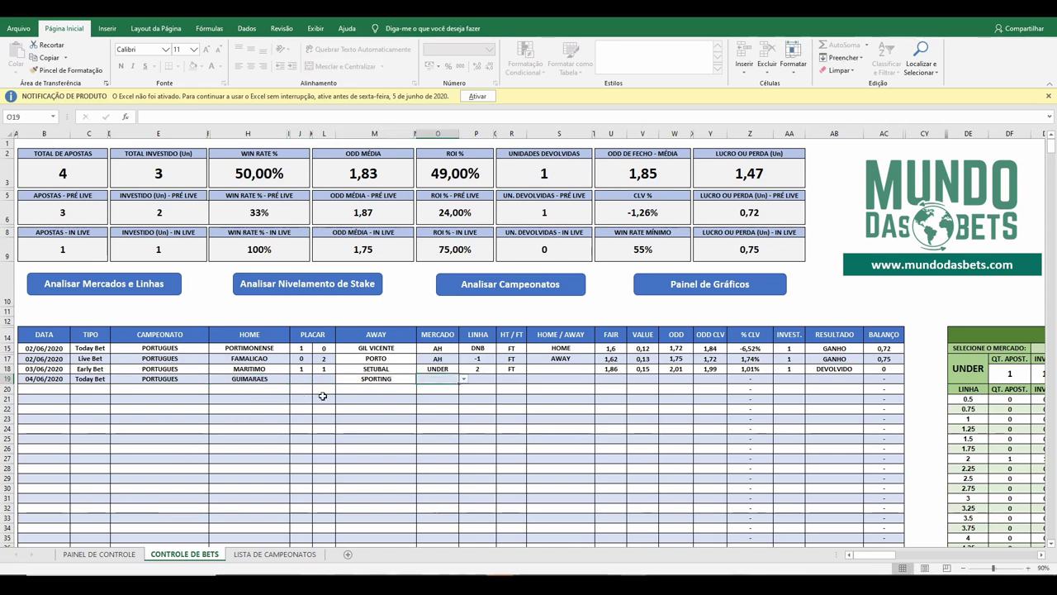
# Choose EMPATE as the MERCADO of the fourth bet and set HT / FT to FT, leaving LINHA blank.
pyautogui.click(463, 378)
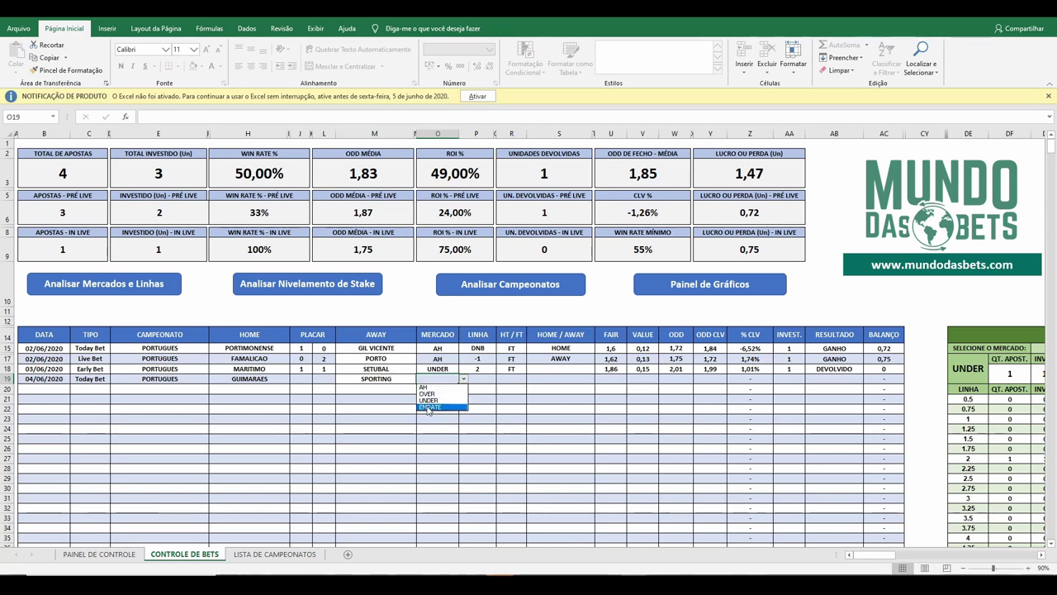
pyautogui.click(429, 408)
pyautogui.click(485, 377)
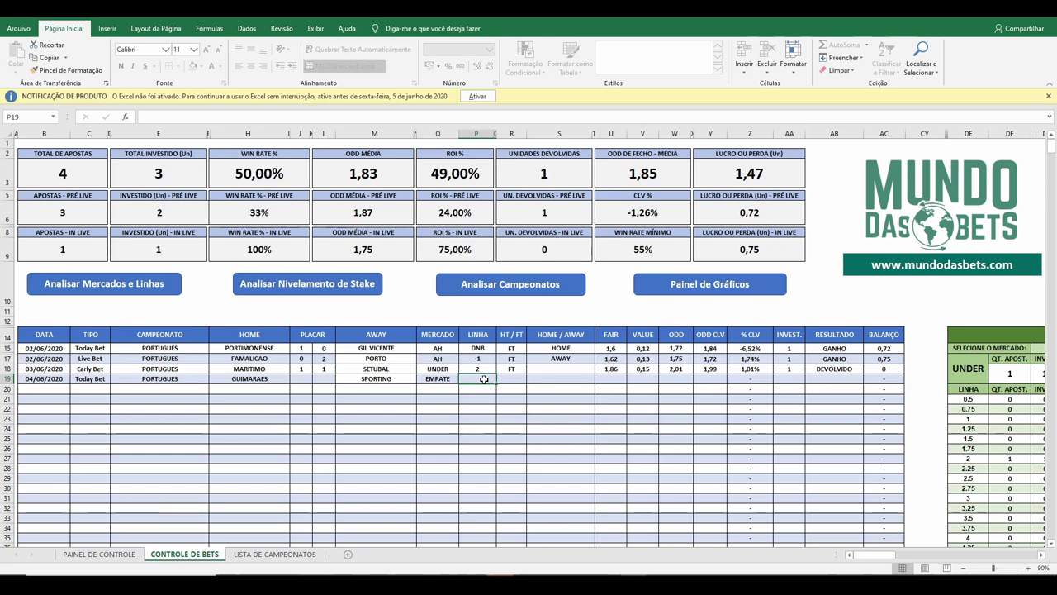
pyautogui.click(505, 379)
pyautogui.write('FT')
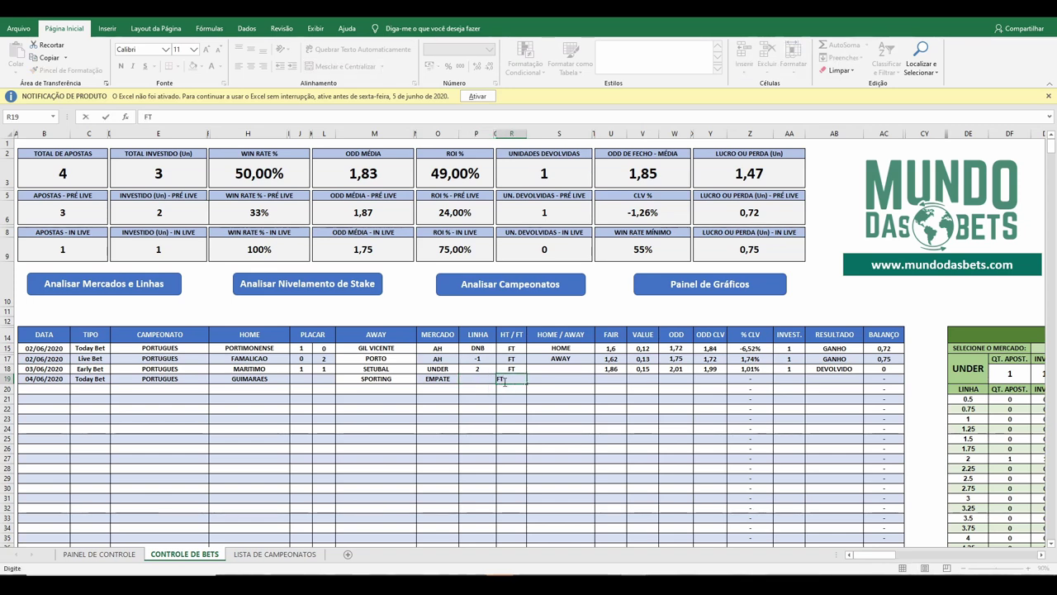
pyautogui.press('Tab')
# Enter 3,3 as the ODD of the fourth bet, leaving HOME / AWAY, FAIR and VALUE blank.
pyautogui.press('Tab')
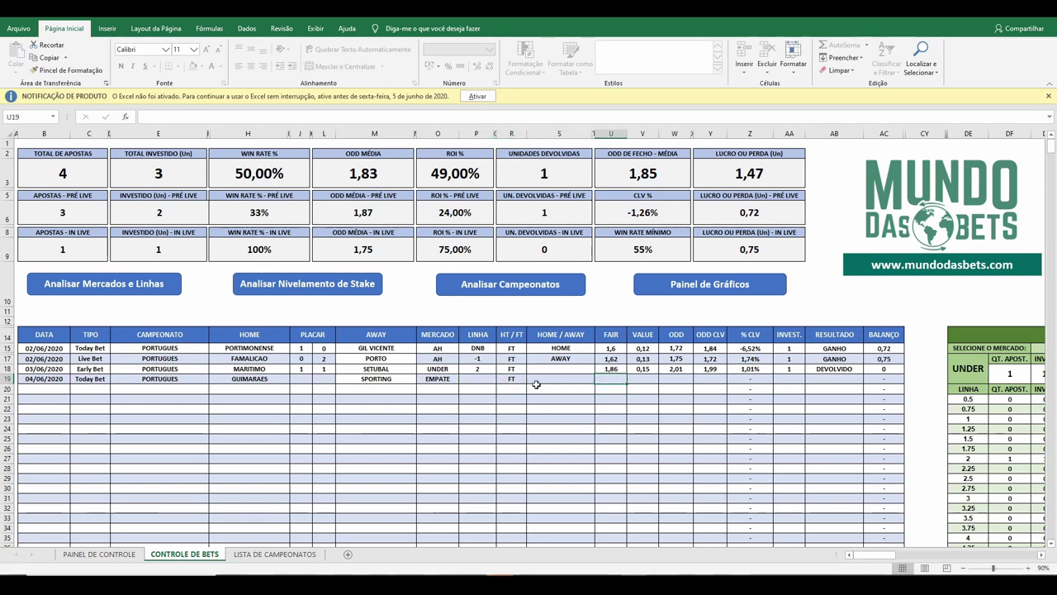
pyautogui.press('Tab')
pyautogui.press('Tab')
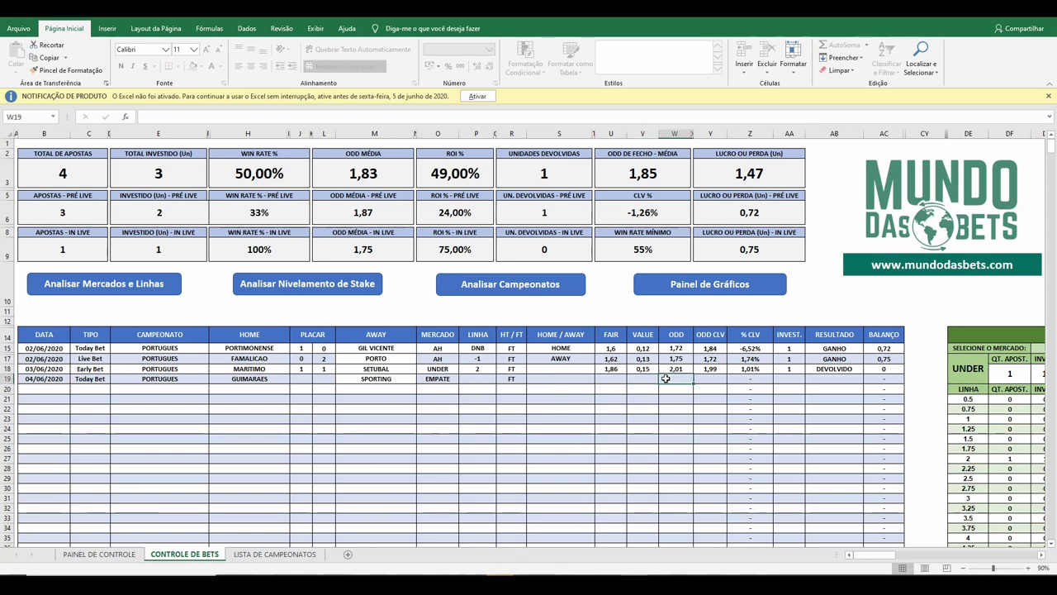
pyautogui.write('3,3')
pyautogui.press('Tab')
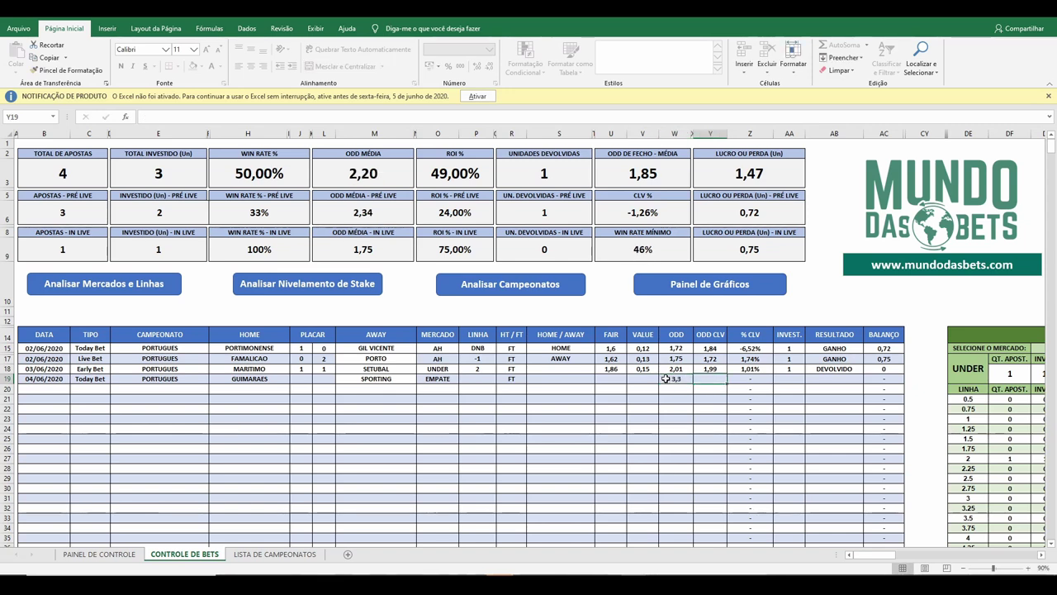
# Enter 3,0 as the FAIR and 0,3 as the VALUE of the fourth bet.
pyautogui.click(623, 379)
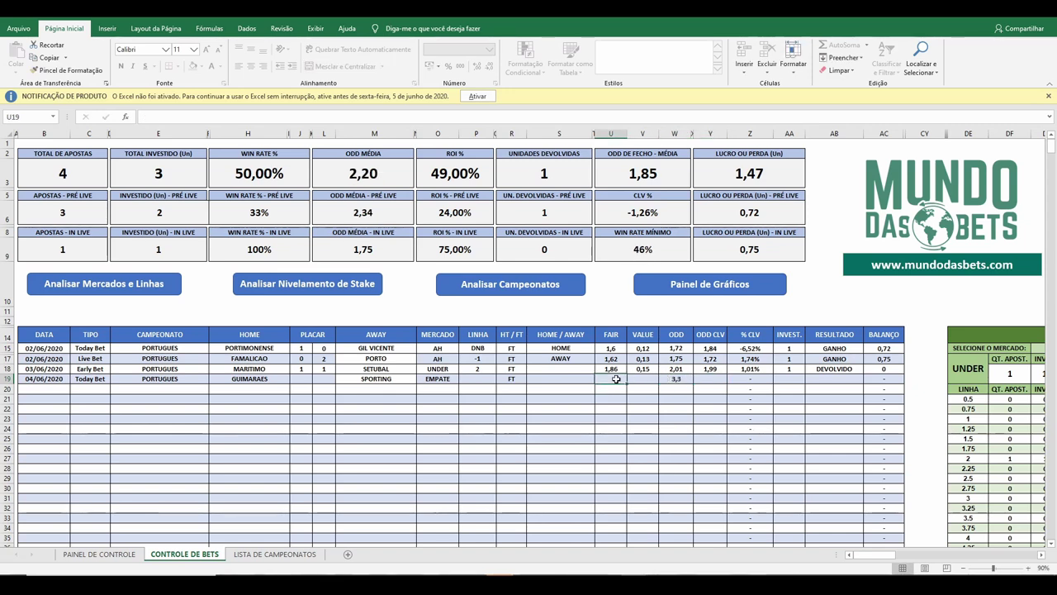
pyautogui.write('3,0')
pyautogui.press('Tab')
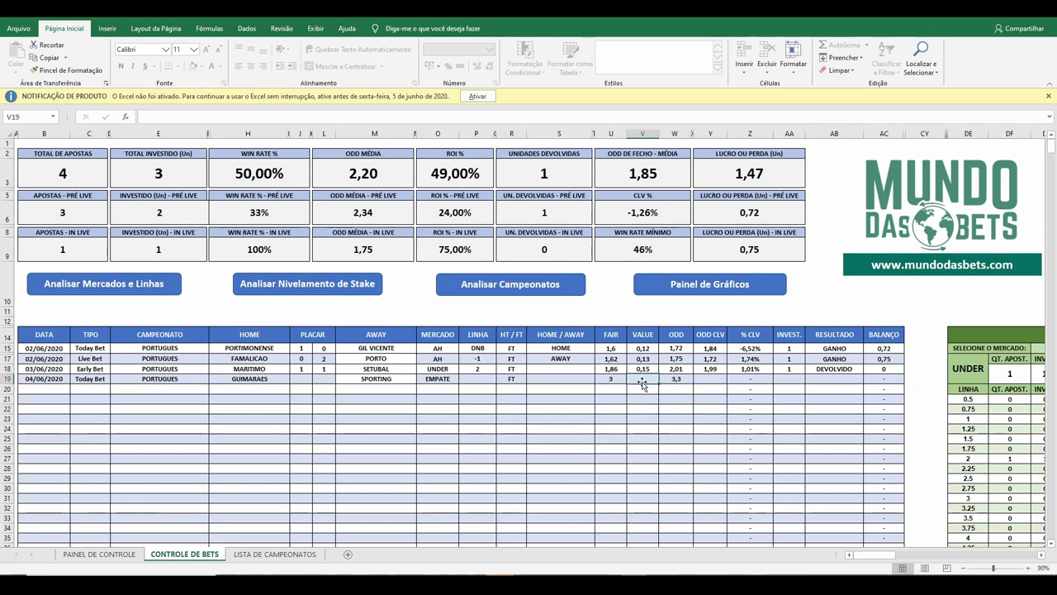
pyautogui.write('0,3')
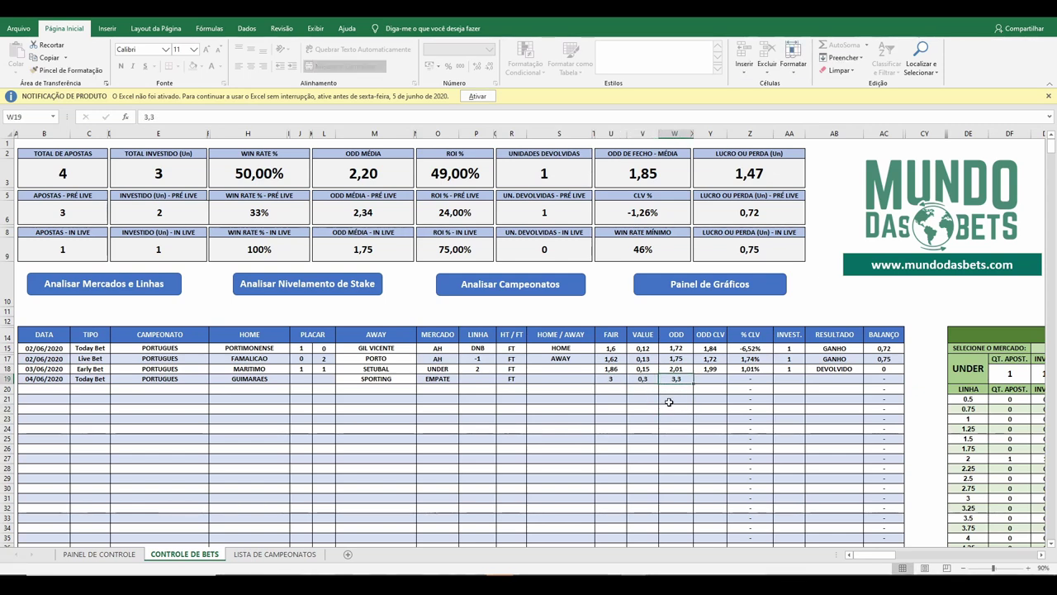
pyautogui.click(670, 407)
# Enter 3,25 as the ODD CLV and 0.5 as the INVEST. of the fourth bet, leaving the % CLV formula untouched.
pyautogui.click(703, 379)
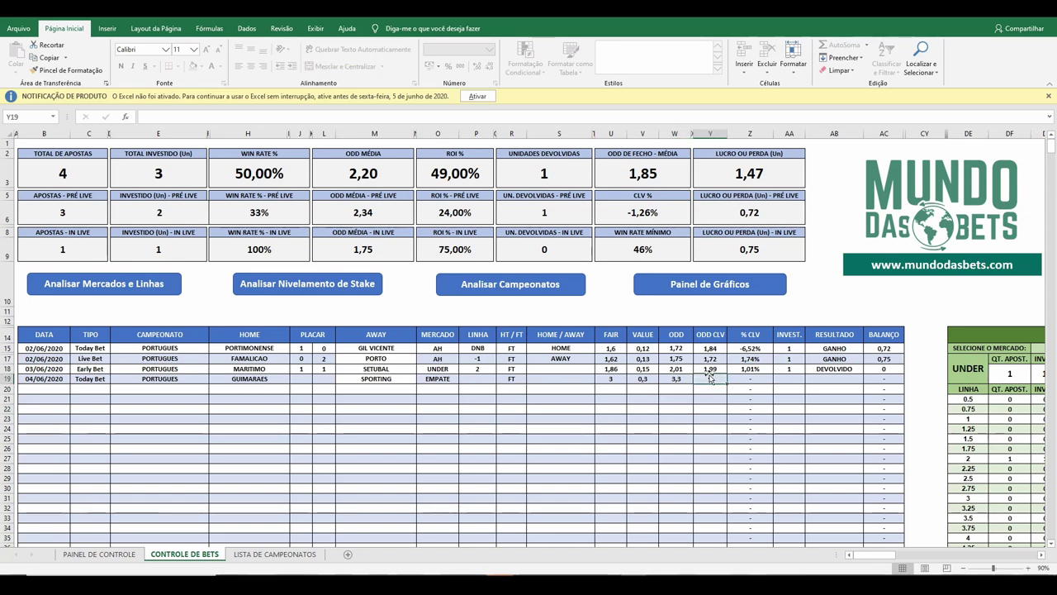
pyautogui.write('3,2')
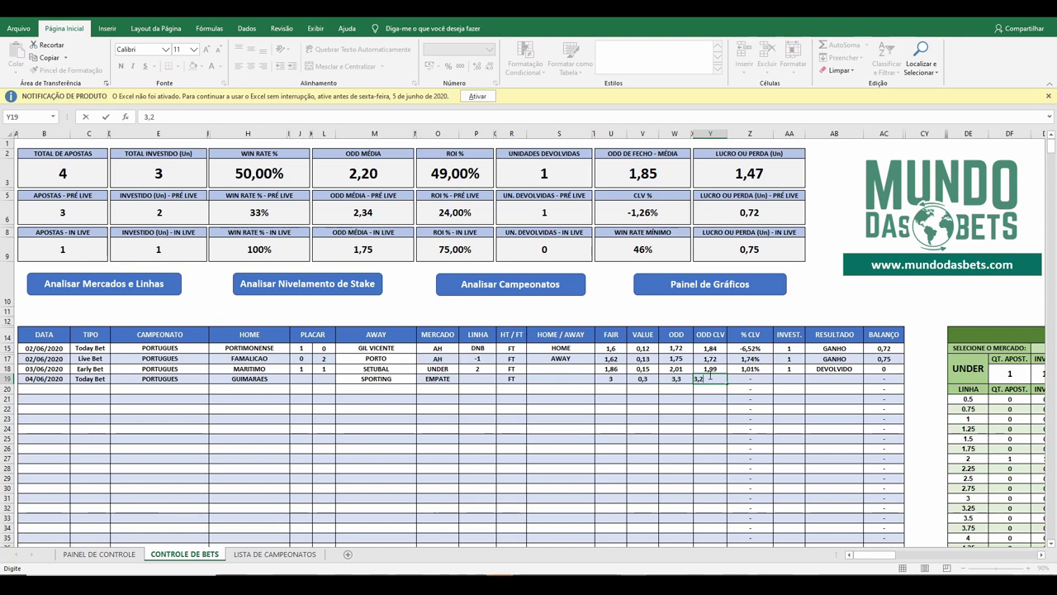
pyautogui.write('5')
pyautogui.press('Tab')
pyautogui.press('Tab')
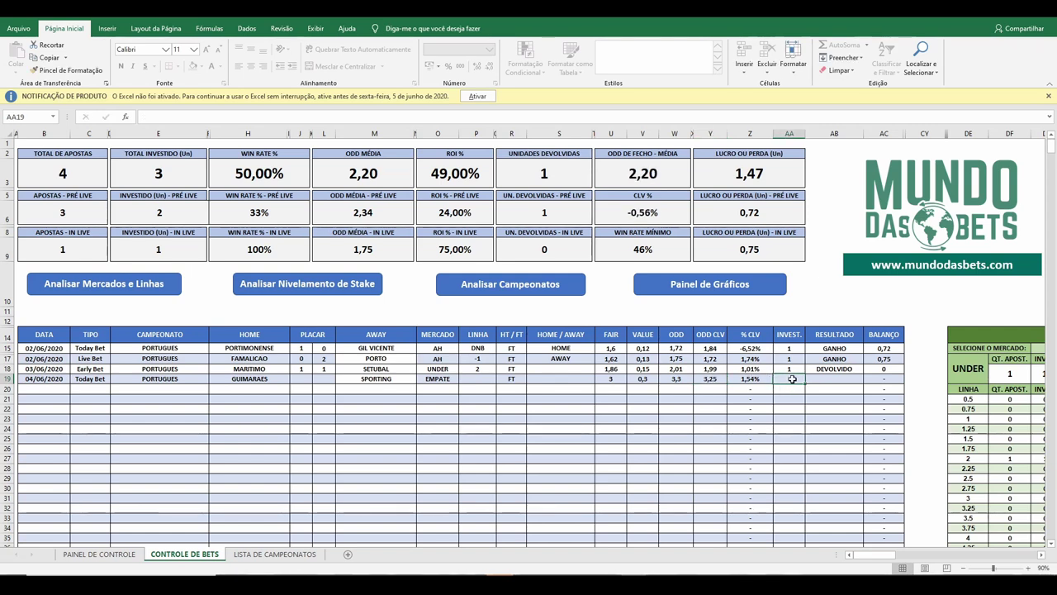
pyautogui.write('0.5')
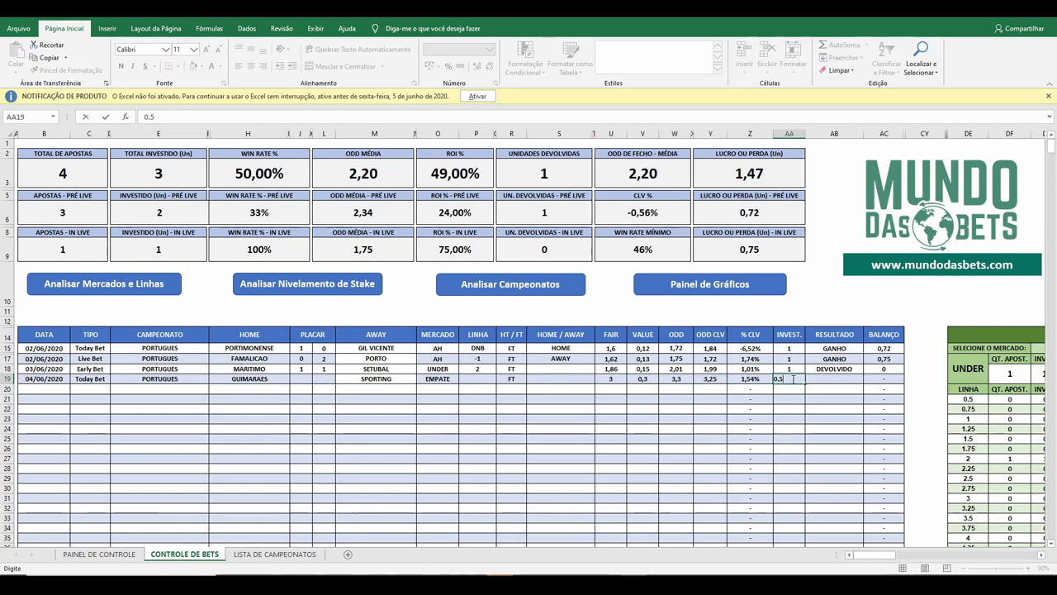
pyautogui.click(560, 487)
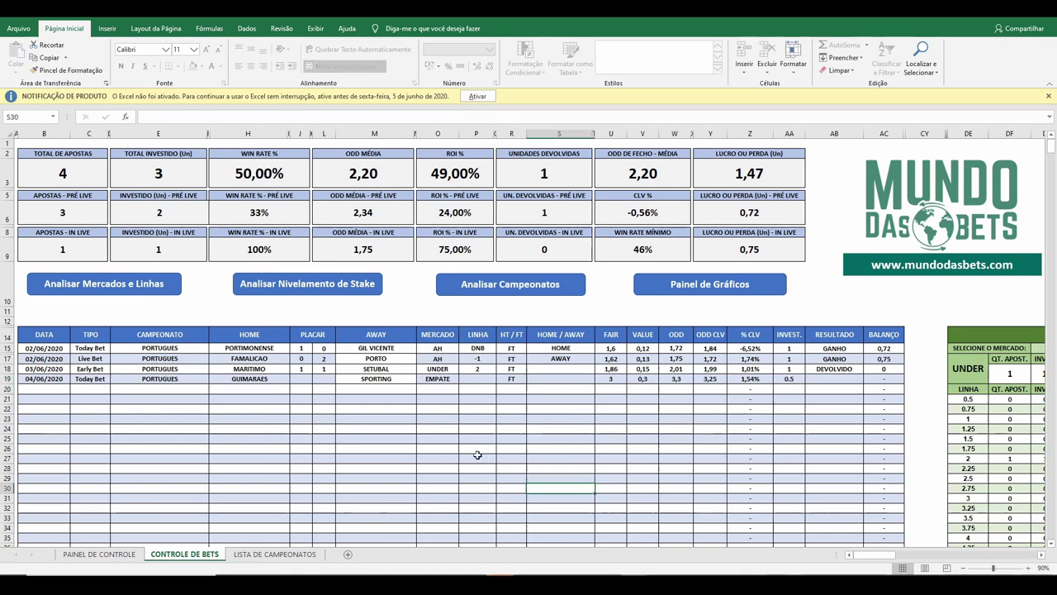
# Enter the final score of the GUIMARAES versus SPORTING bet as 0 for home and 1 for away.
pyautogui.click(300, 379)
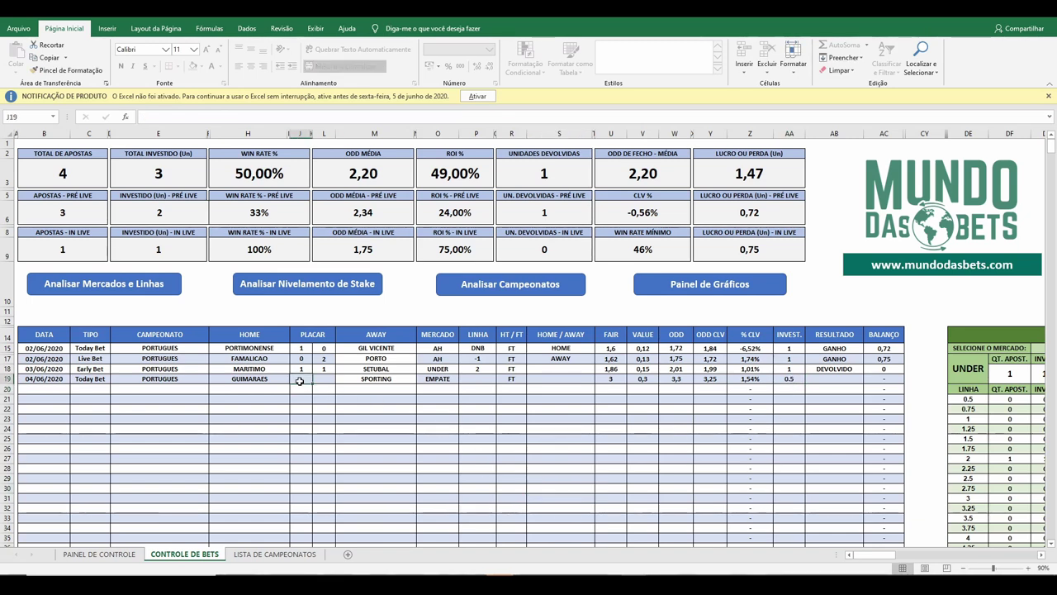
pyautogui.write('1')
pyautogui.press('Tab')
pyautogui.write('1')
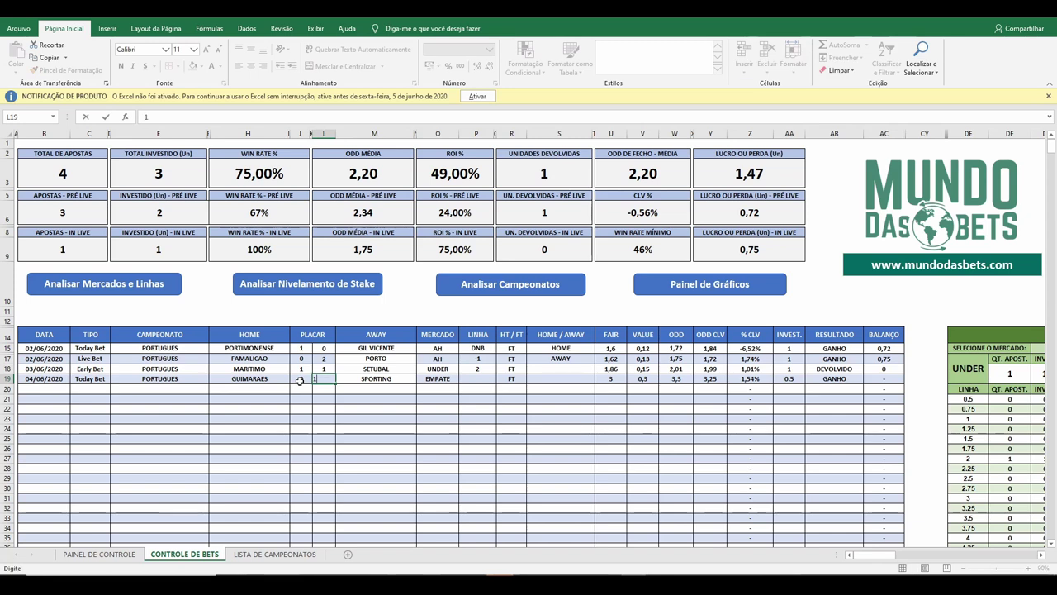
pyautogui.press('Tab')
pyautogui.click(590, 449)
pyautogui.click(451, 431)
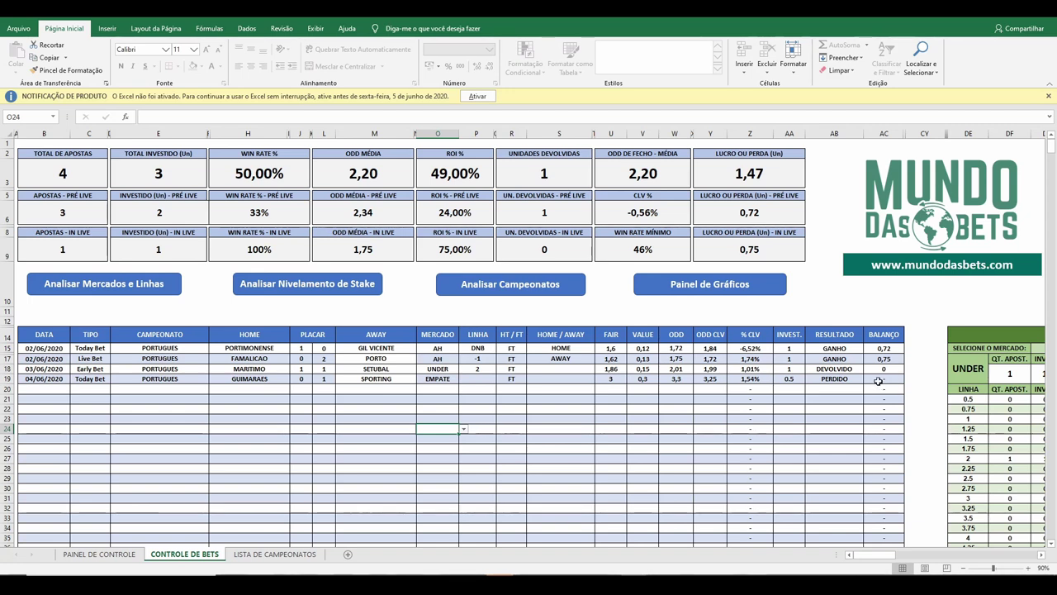
pyautogui.click(617, 421)
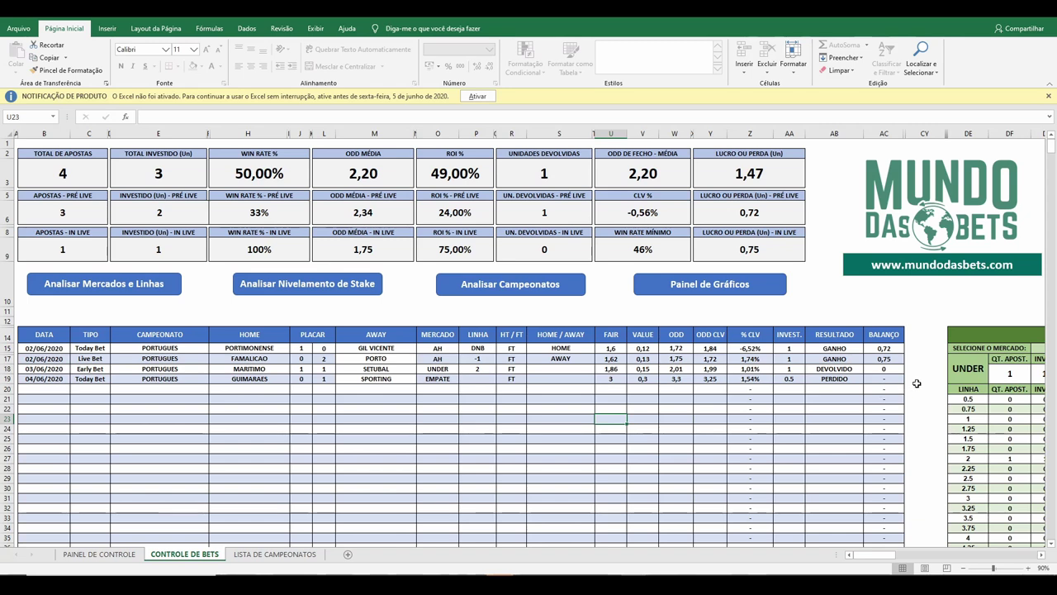
# Try an INVEST. value of 1 for the fourth bet.
pyautogui.click(795, 380)
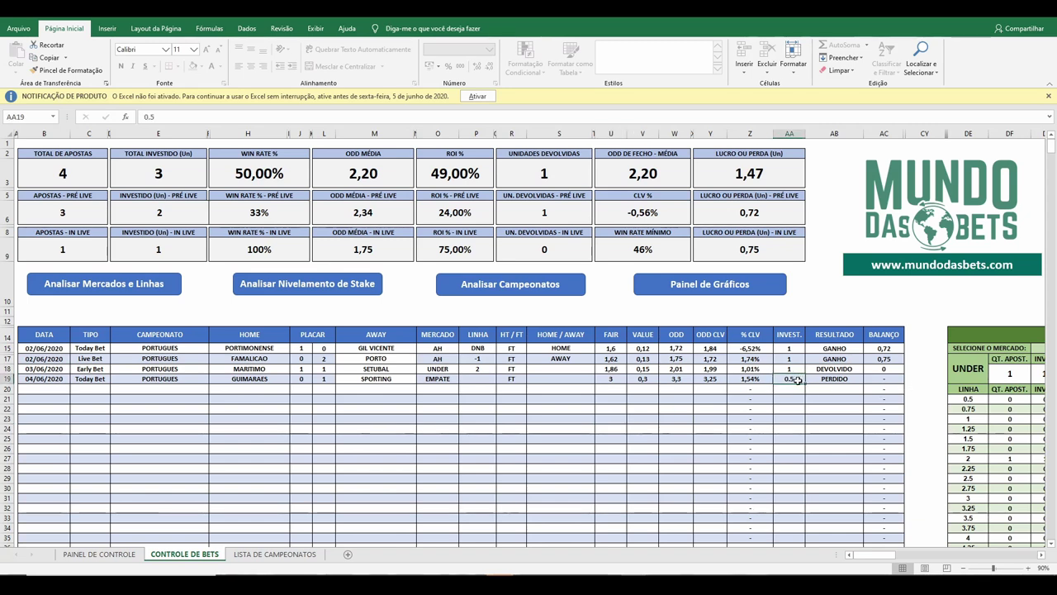
pyautogui.write('1')
pyautogui.press('Return')
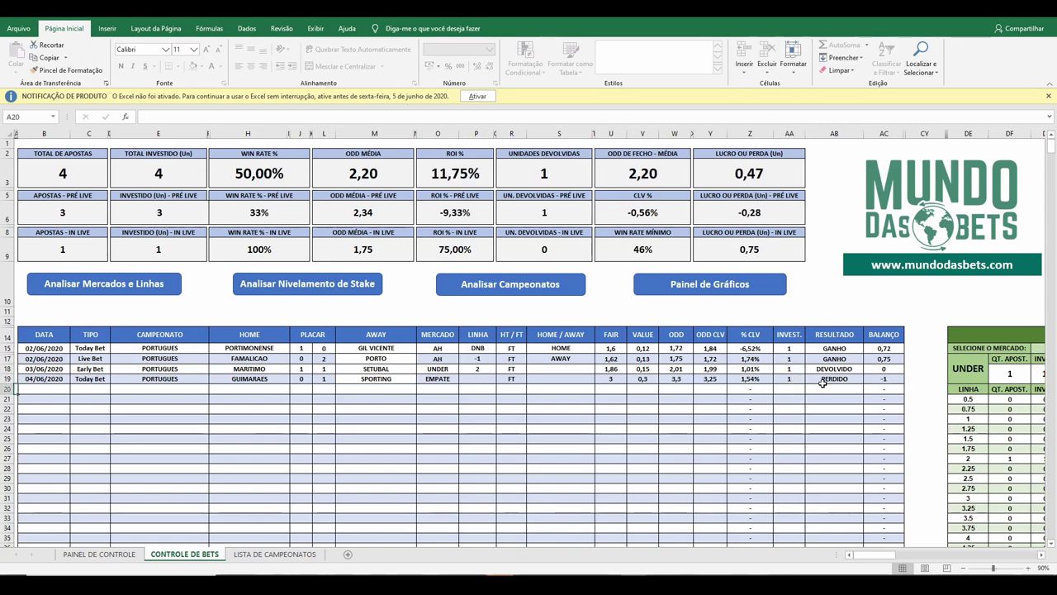
# Set the INVEST. of the fourth bet to 0,5, using a decimal comma.
pyautogui.click(792, 378)
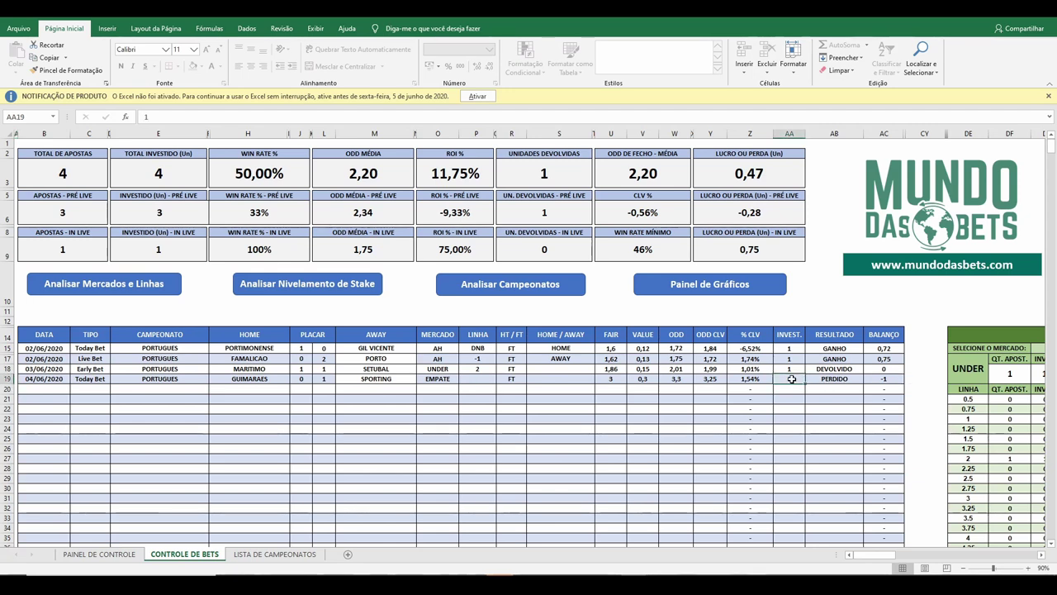
pyautogui.write('0,5')
pyautogui.press('Return')
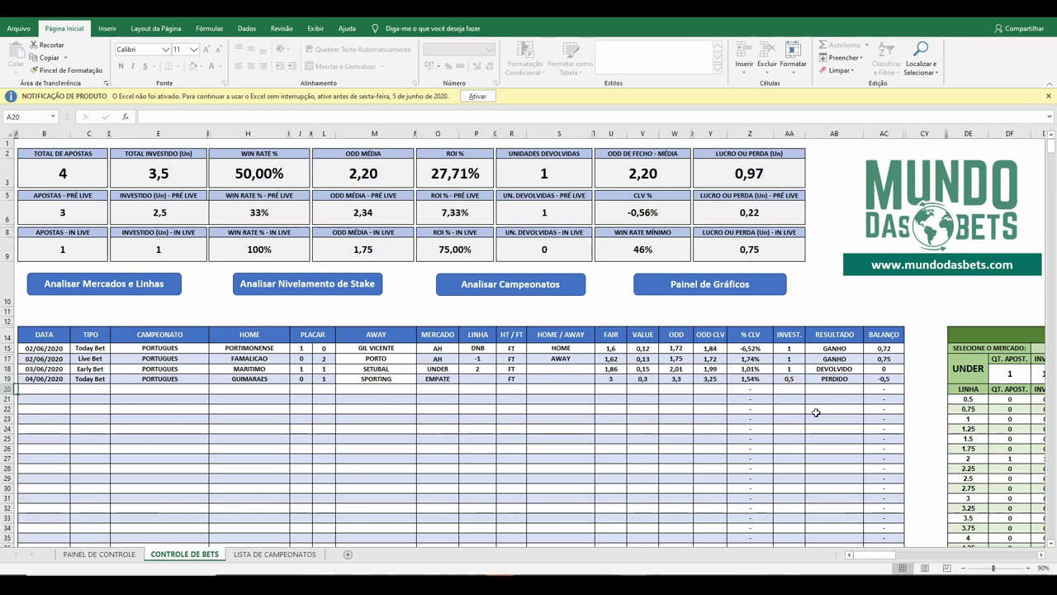
# Re-enter the fourth bet's INVEST. as 0.5 with a decimal point, and change it back to 0,5 with a comma.
pyautogui.click(793, 377)
pyautogui.write('0,')
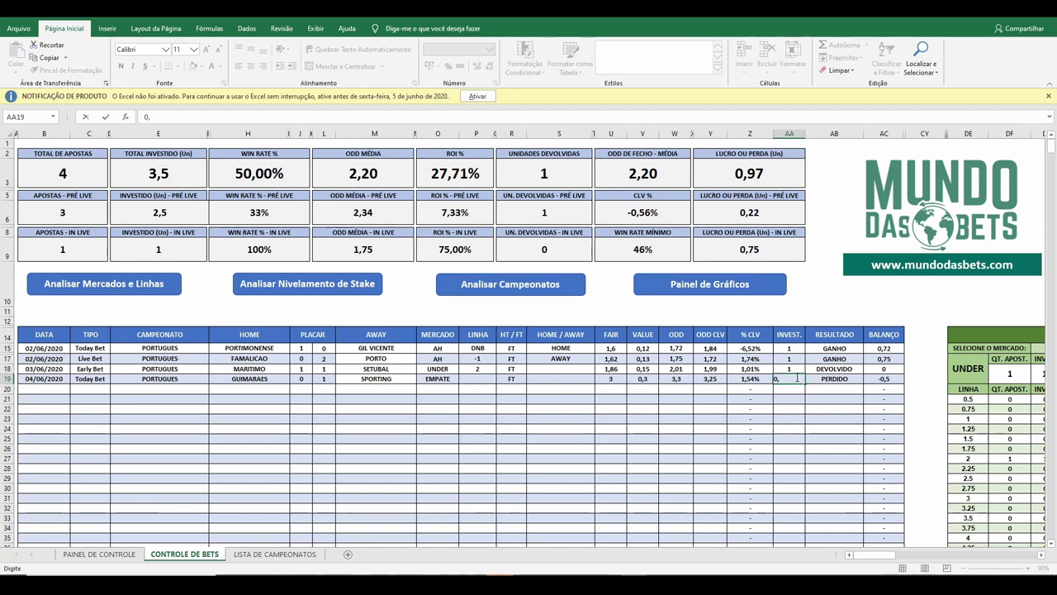
pyautogui.write('5')
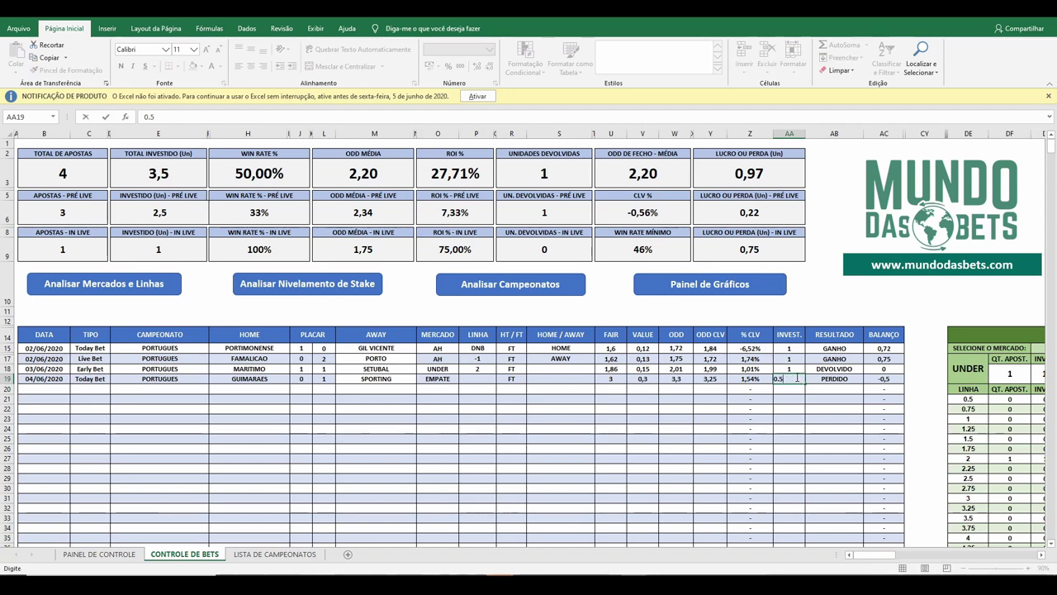
pyautogui.hotkey('ctrl', 'Return')
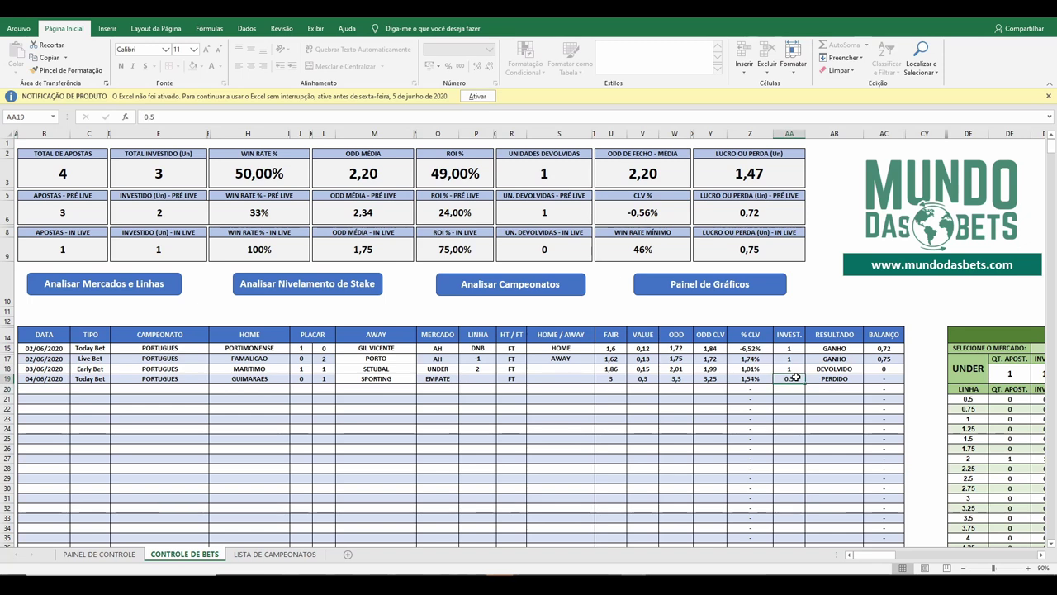
pyautogui.doubleClick(797, 378)
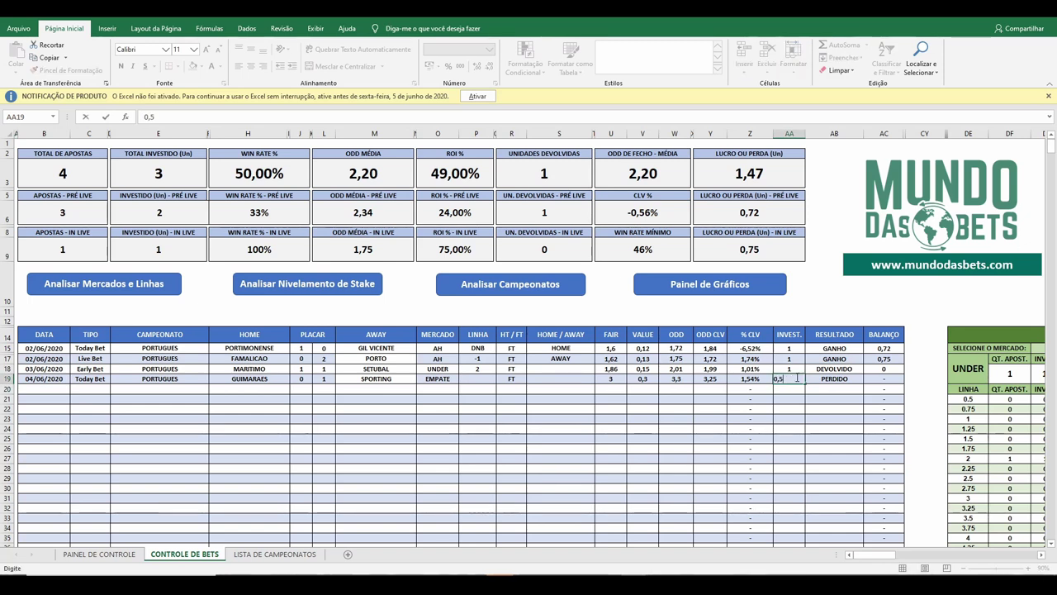
pyautogui.press('Return')
pyautogui.click(788, 418)
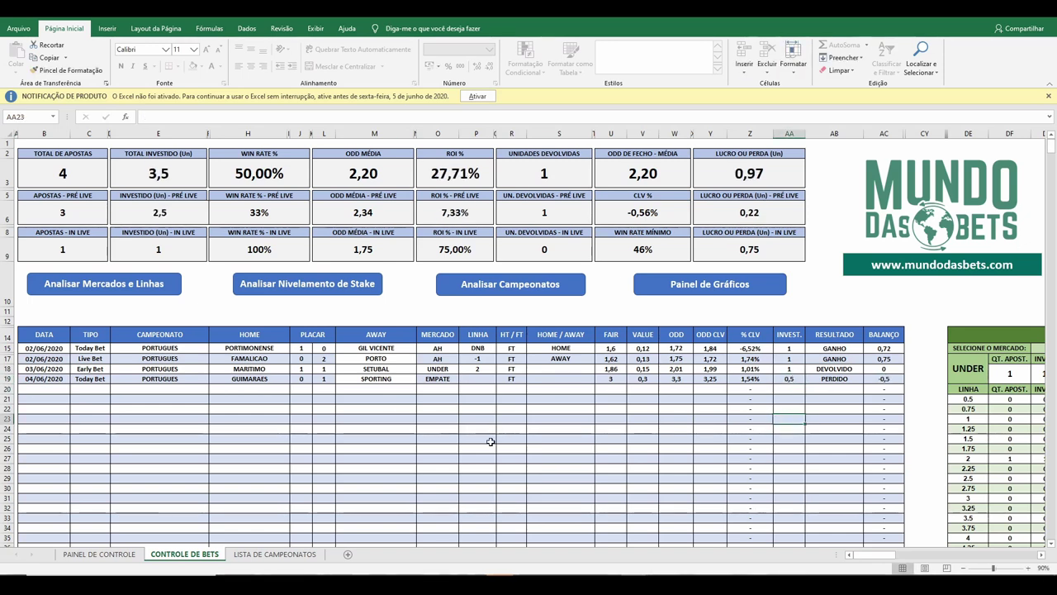
# Start the fifth bet in the next empty row with the date 05/06 and Early Bet as the TIPO.
pyautogui.click(226, 399)
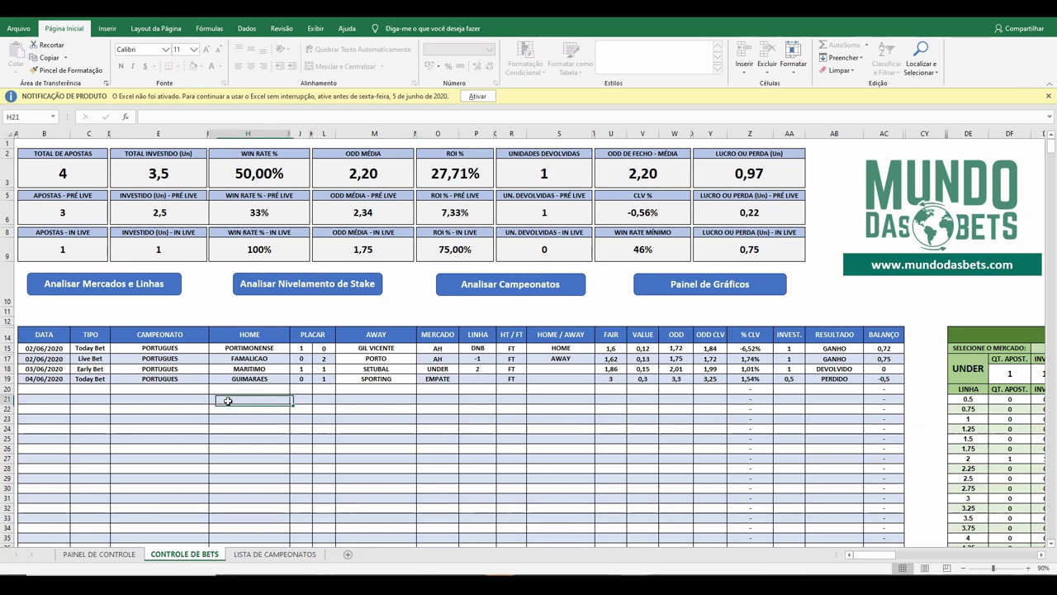
pyautogui.click(40, 386)
pyautogui.write('05/')
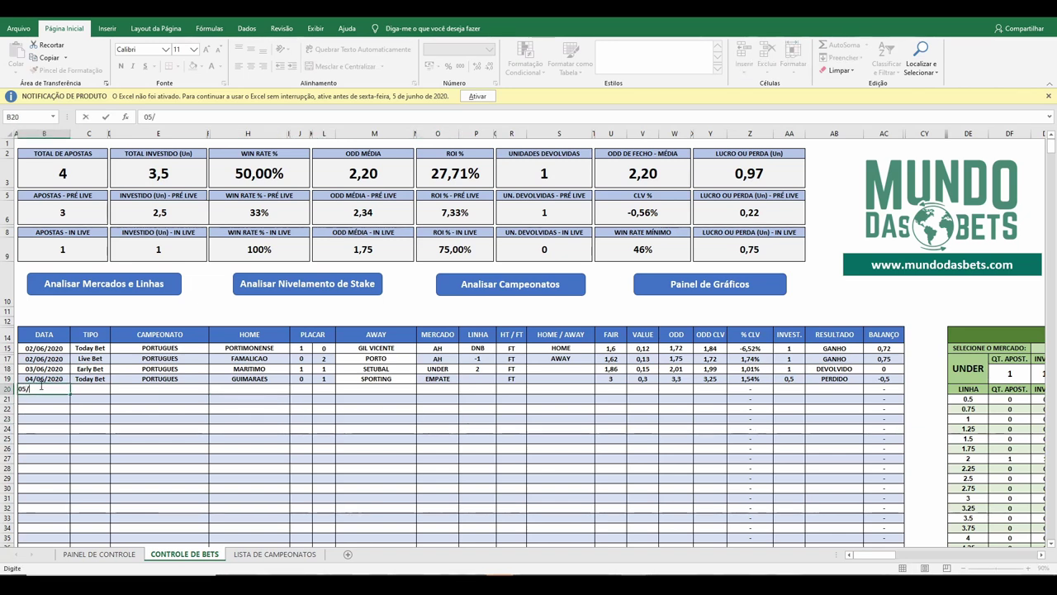
pyautogui.write('06')
pyautogui.press('Tab')
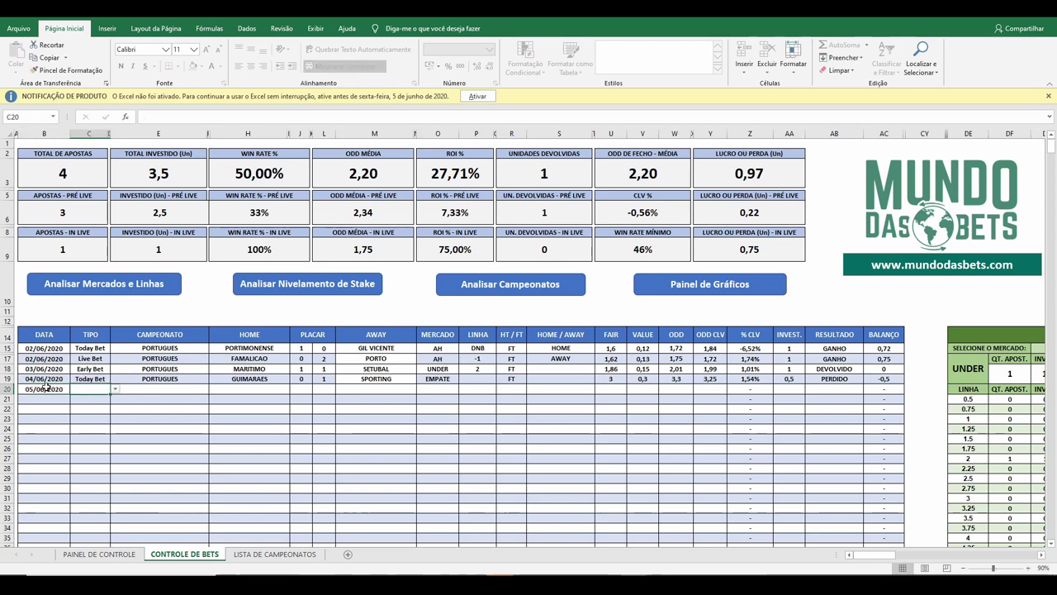
pyautogui.click(115, 389)
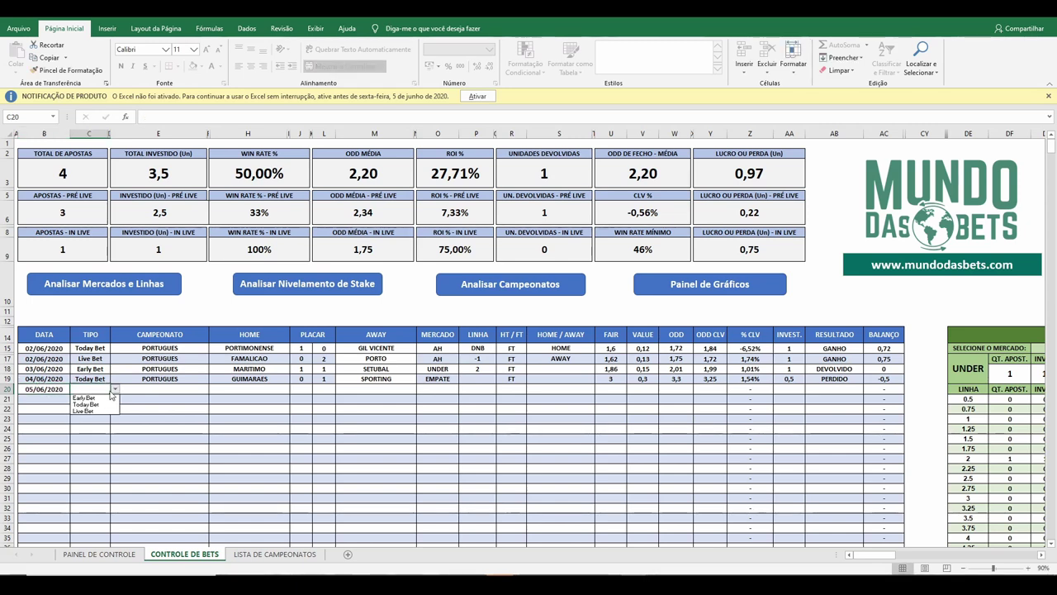
pyautogui.click(85, 398)
# Enter PORTUGUES as the CAMPEONATO of the fifth bet.
pyautogui.click(138, 388)
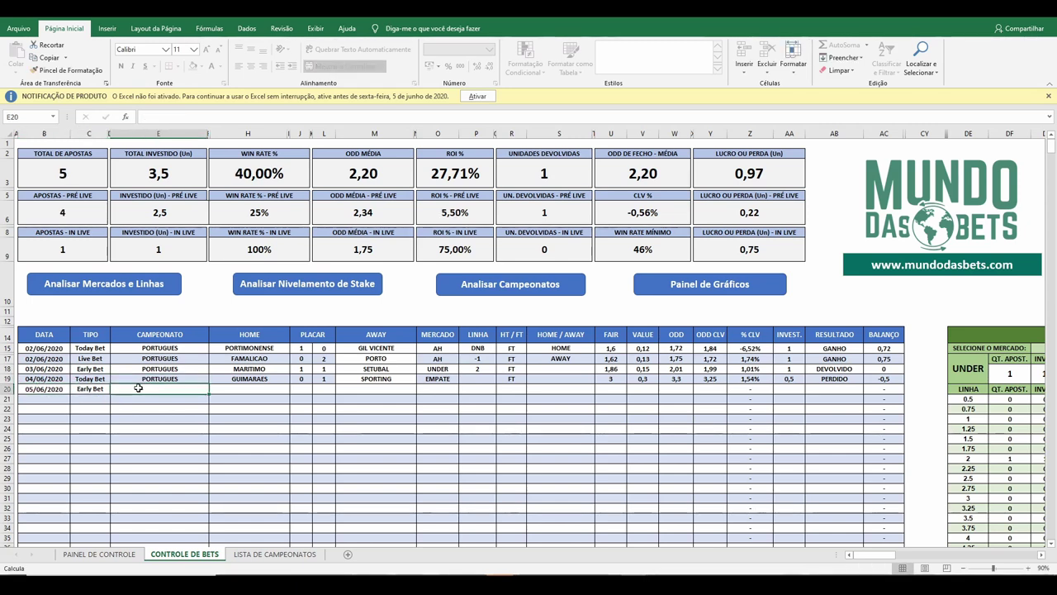
pyautogui.write('PORTUGUES')
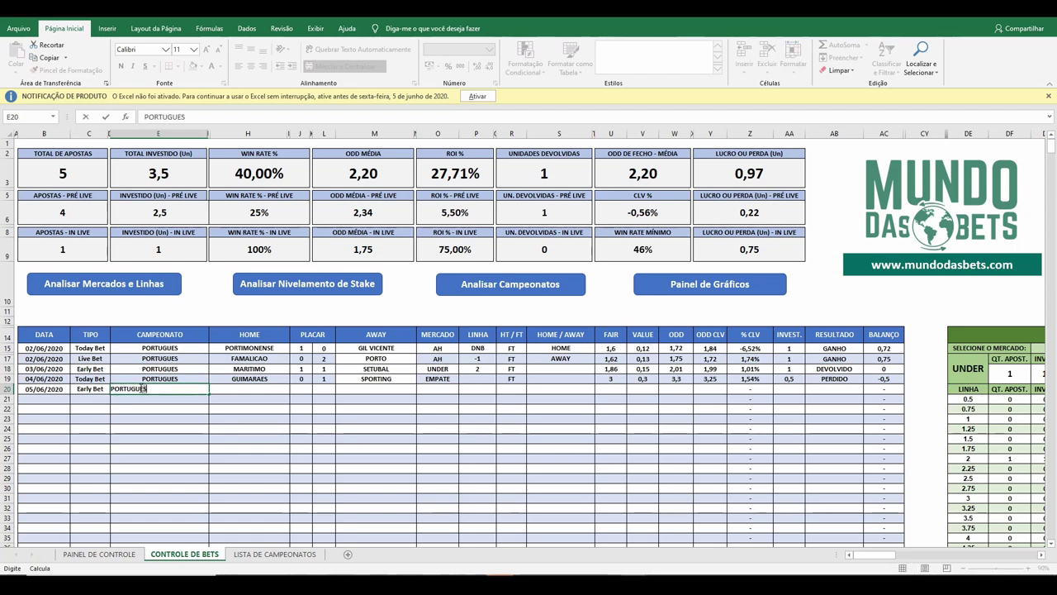
pyautogui.press('Tab')
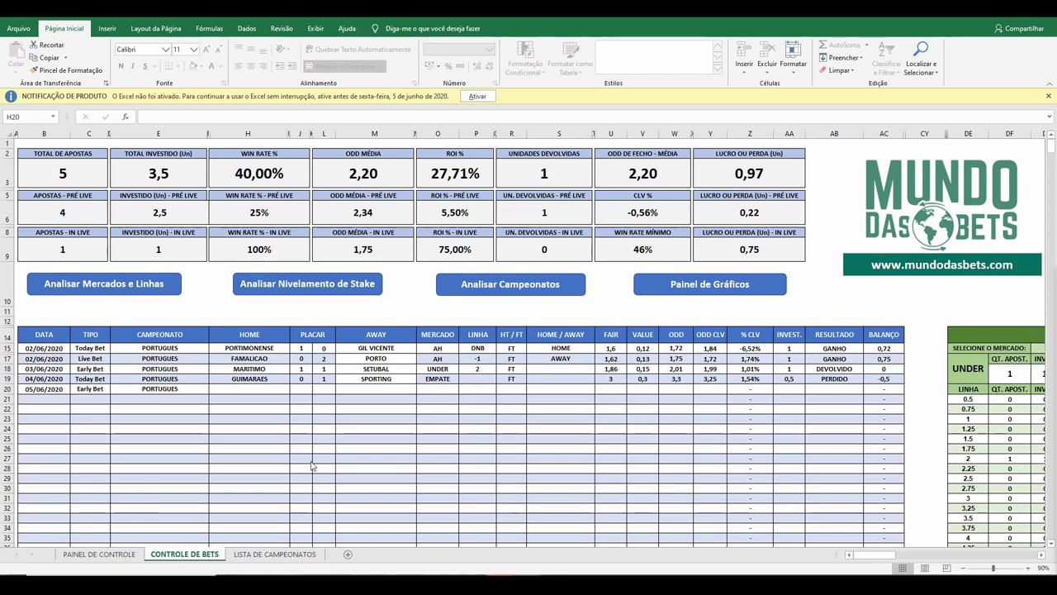
# Enter BENFICA as the home team and TONDELA as the away team of the fifth bet, leaving the score blank.
pyautogui.click(257, 388)
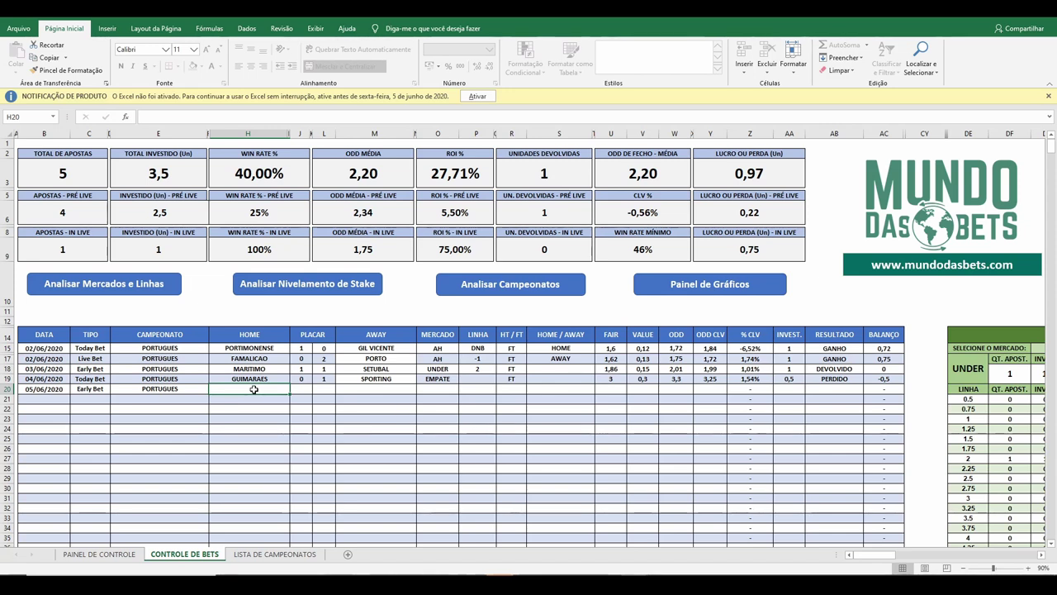
pyautogui.write('BENFICA')
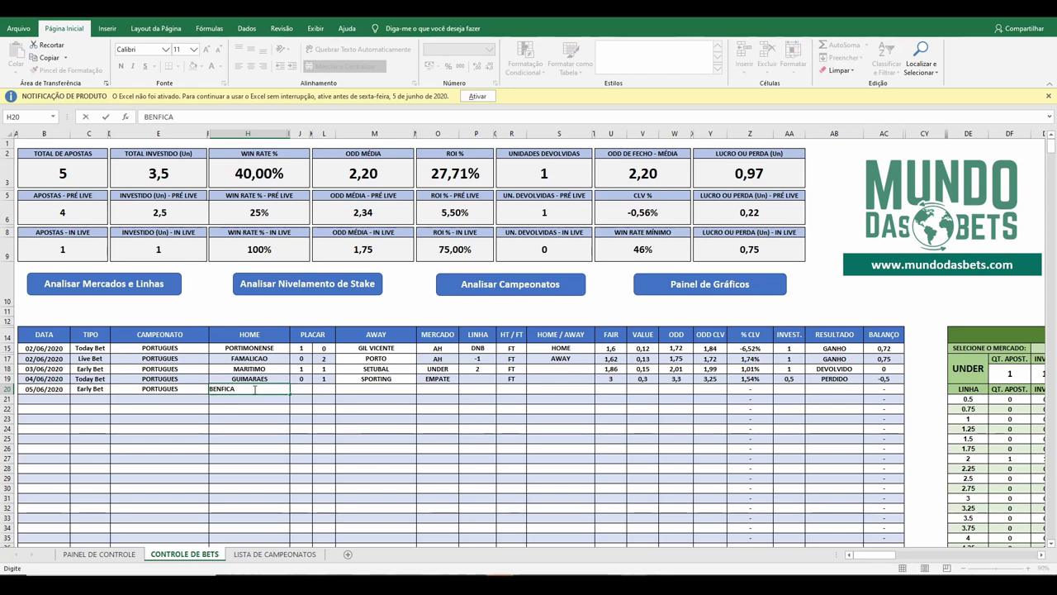
pyautogui.press('Tab')
pyautogui.press('Tab')
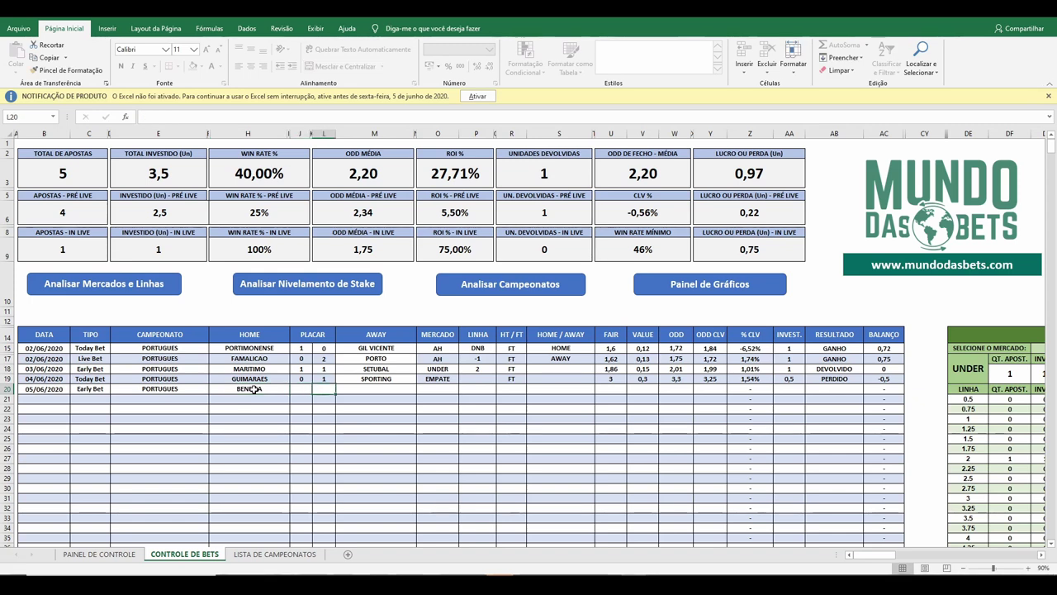
pyautogui.press('Tab')
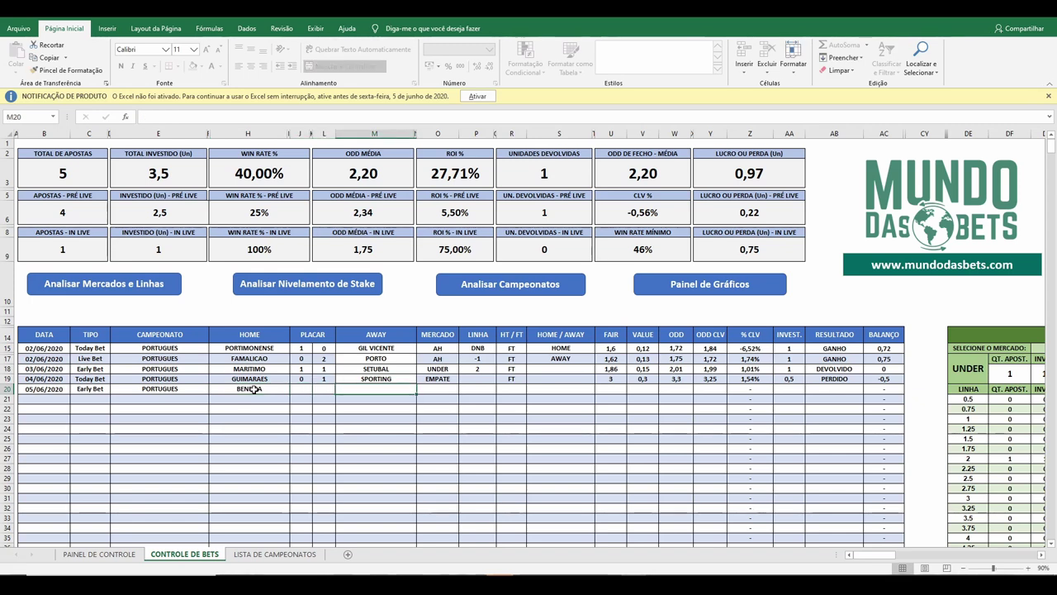
pyautogui.write('TONDELA')
pyautogui.press('Tab')
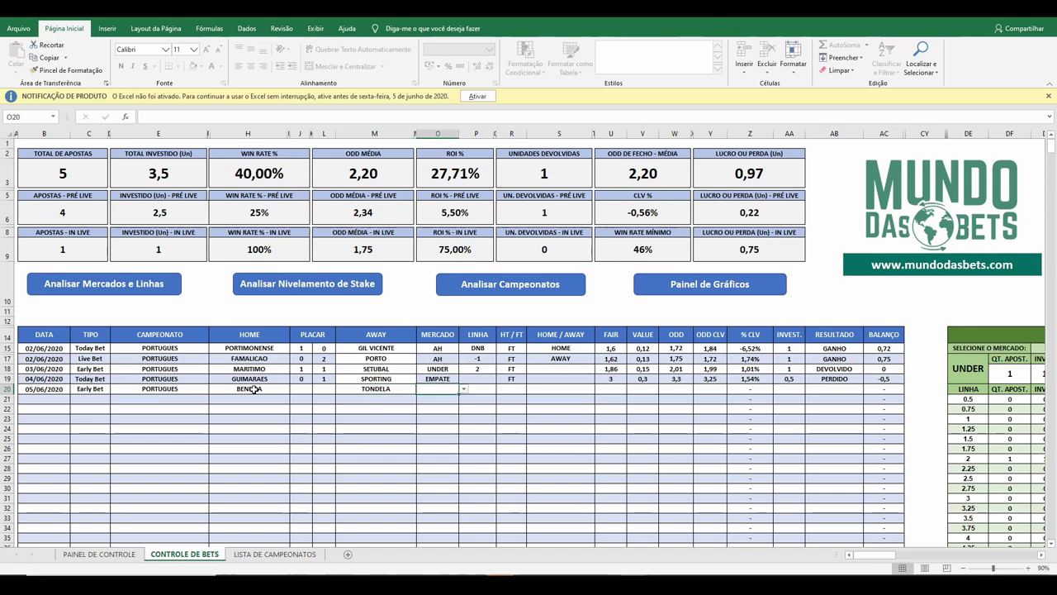
# Set the fifth bet's MERCADO to OVER, its LINHA to 3 and its HT / FT to FT.
pyautogui.click(464, 390)
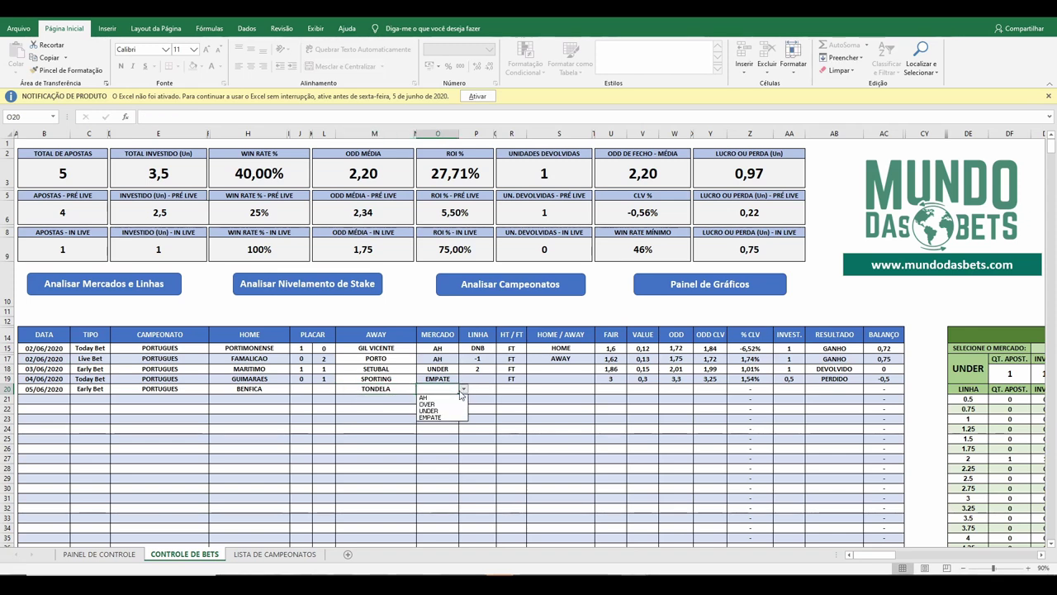
pyautogui.click(438, 405)
pyautogui.click(502, 428)
pyautogui.click(479, 390)
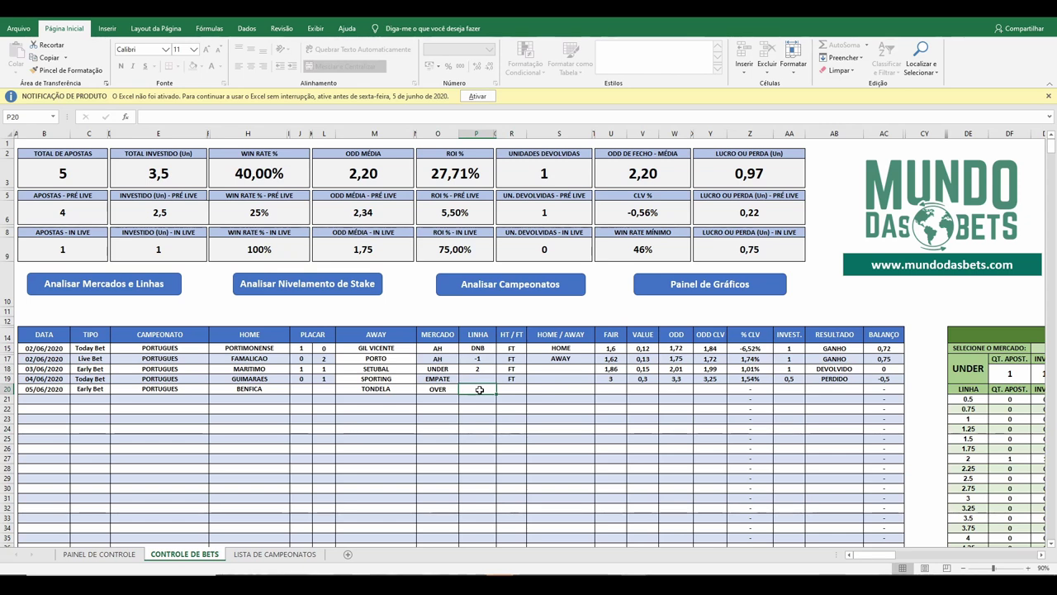
pyautogui.write('3')
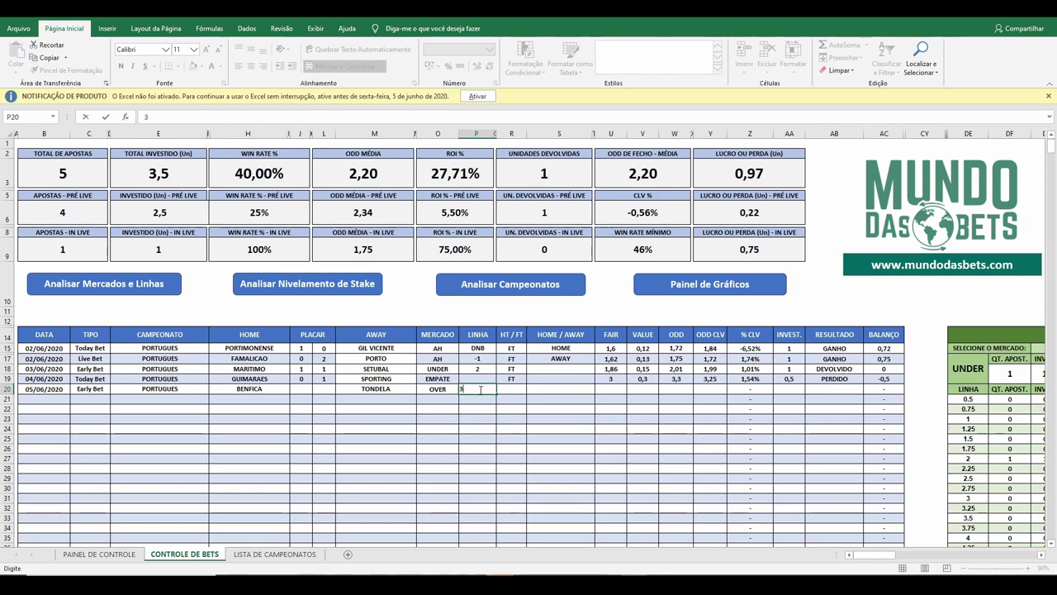
pyautogui.press('Tab')
pyautogui.write('FT')
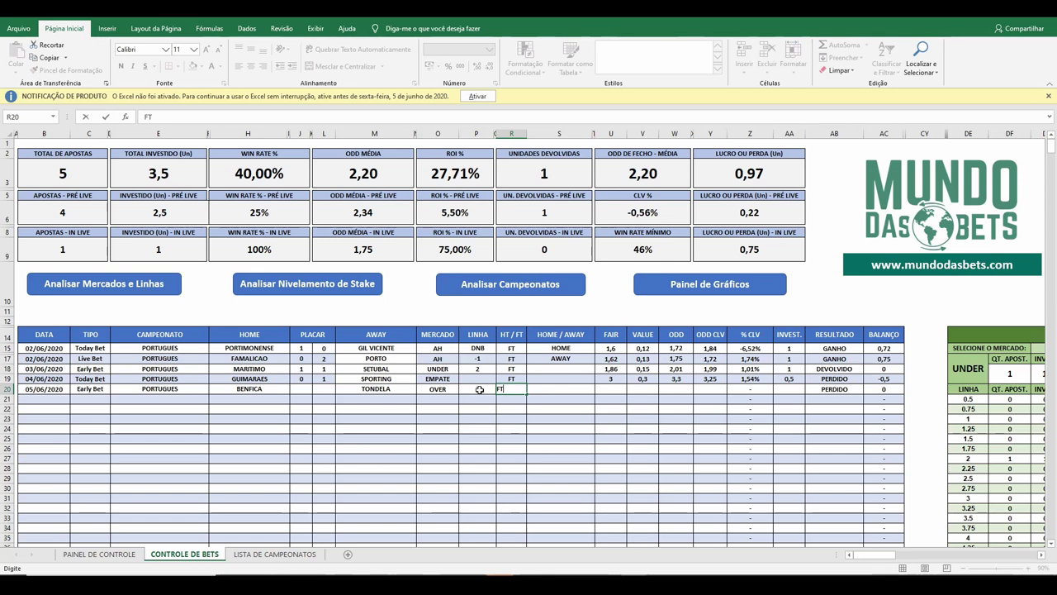
pyautogui.press('Tab')
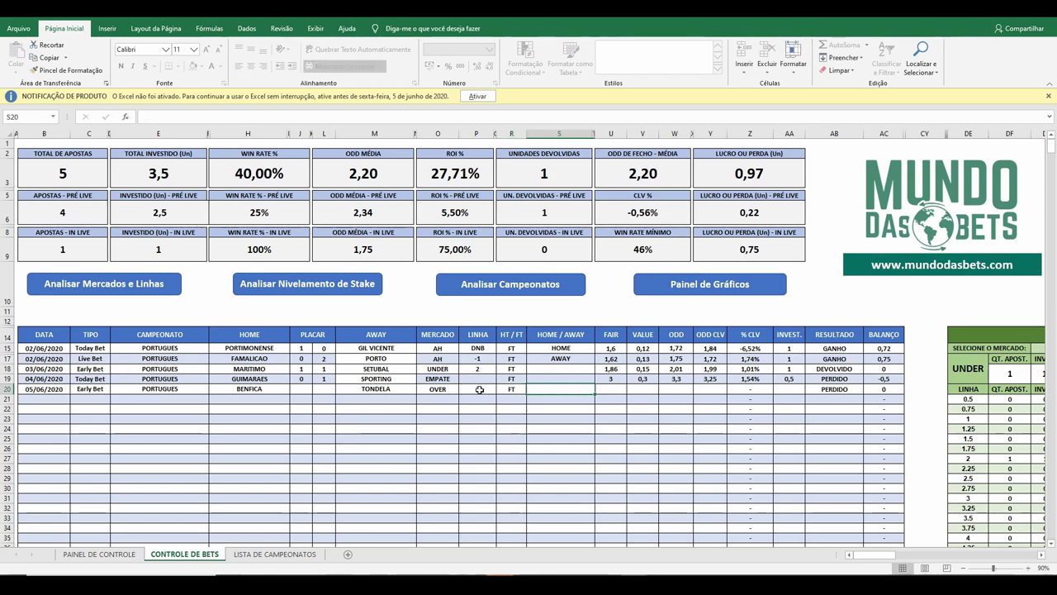
# Leave HOME / AWAY blank for the fifth bet and enter an ODD of 2,06, FAIR of 1,9 and VALUE of 0,16.
pyautogui.press('Tab')
pyautogui.press('Tab')
pyautogui.press('Tab')
pyautogui.press('Tab')
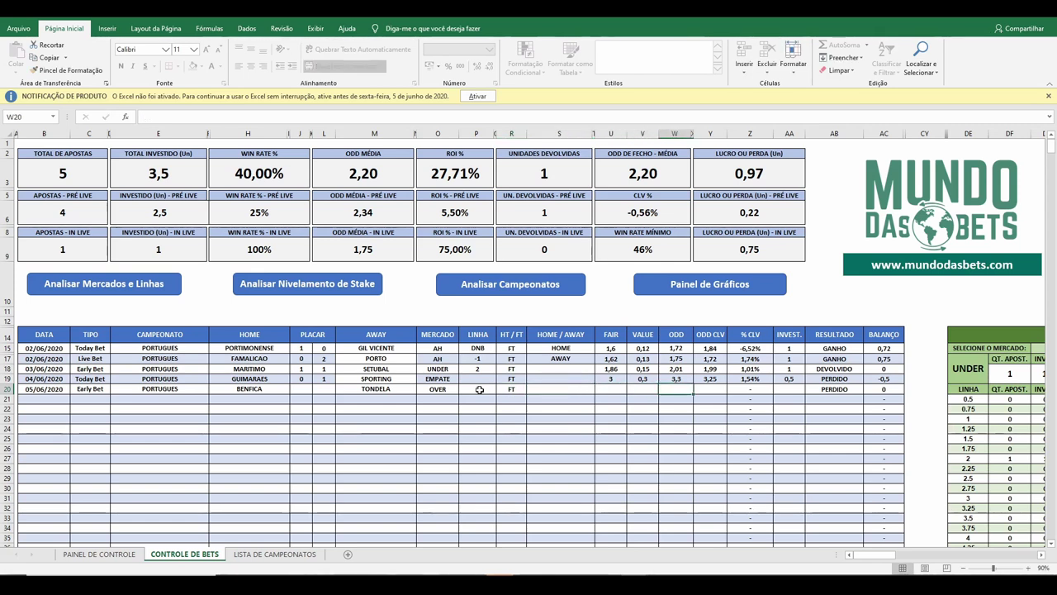
pyautogui.write('2,06')
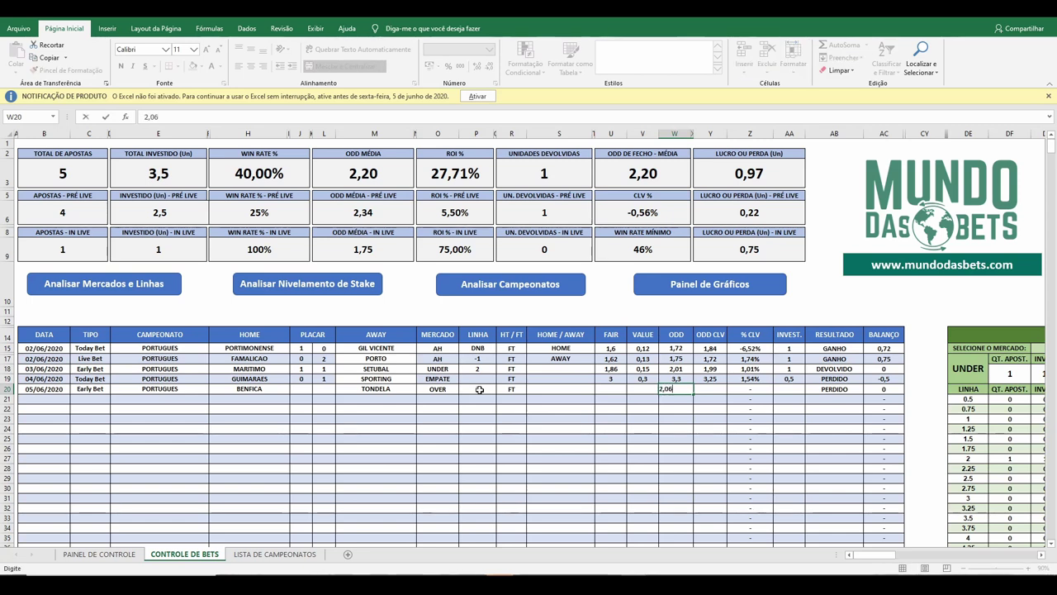
pyautogui.press('Left')
pyautogui.press('Left')
pyautogui.write('1')
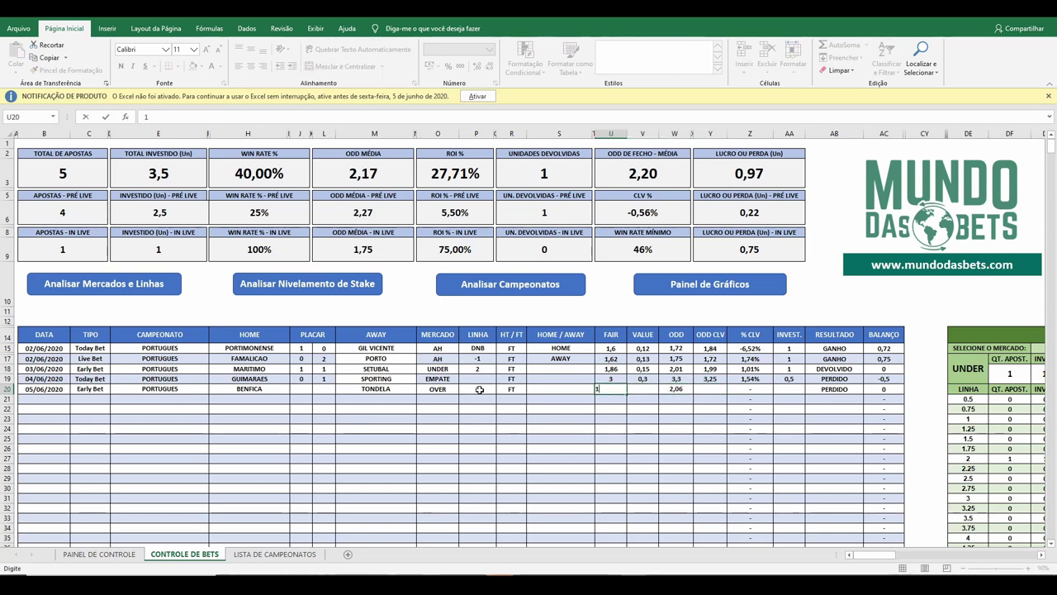
pyautogui.write(',9')
pyautogui.press('Right')
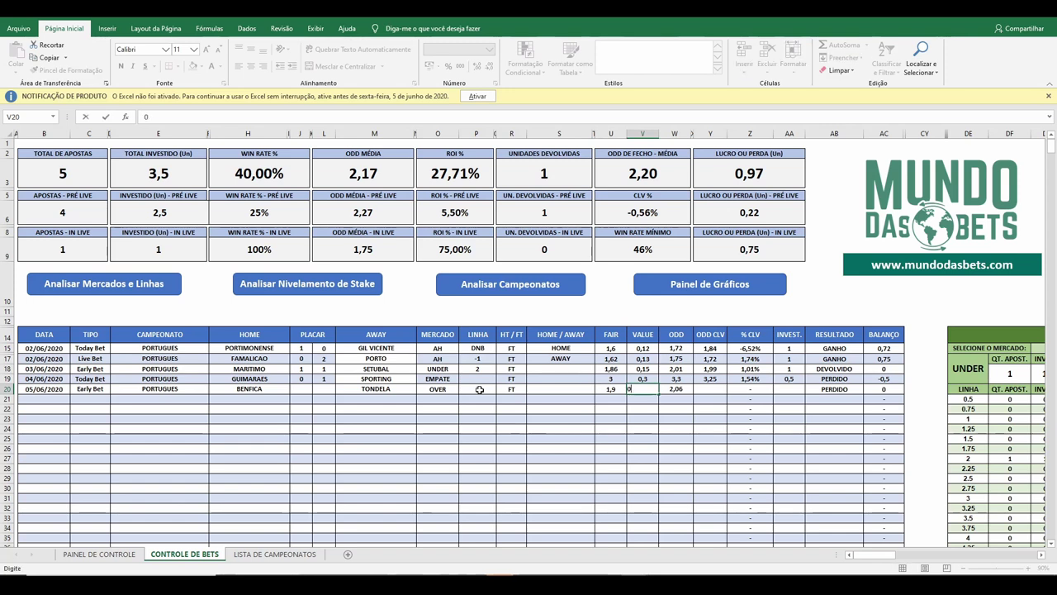
pyautogui.press('Right')
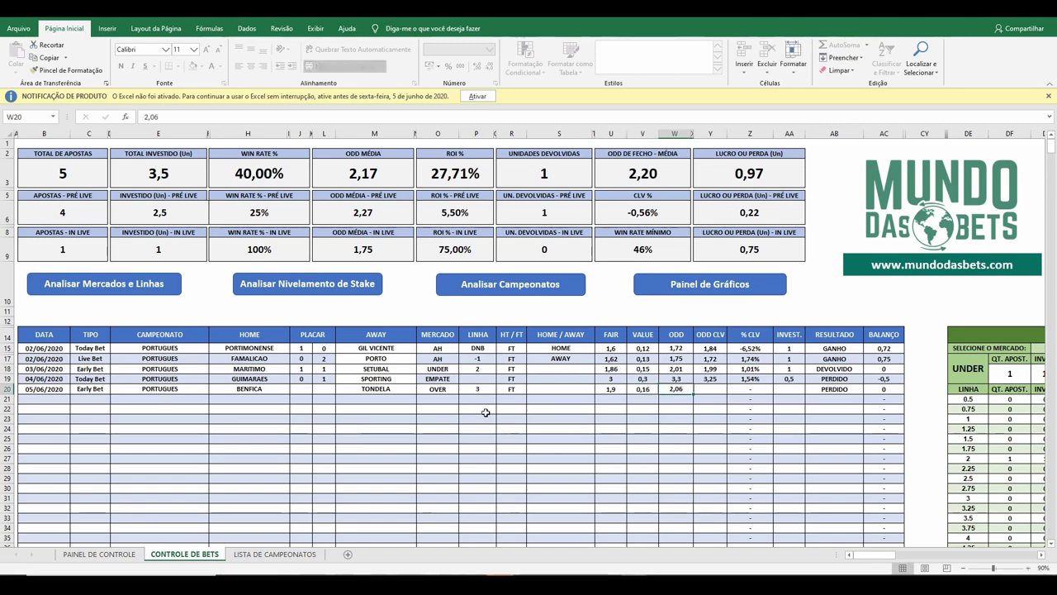
# Enter 1,98 as the ODD CLV and 2 as the INVEST. of the fifth bet.
pyautogui.click(711, 390)
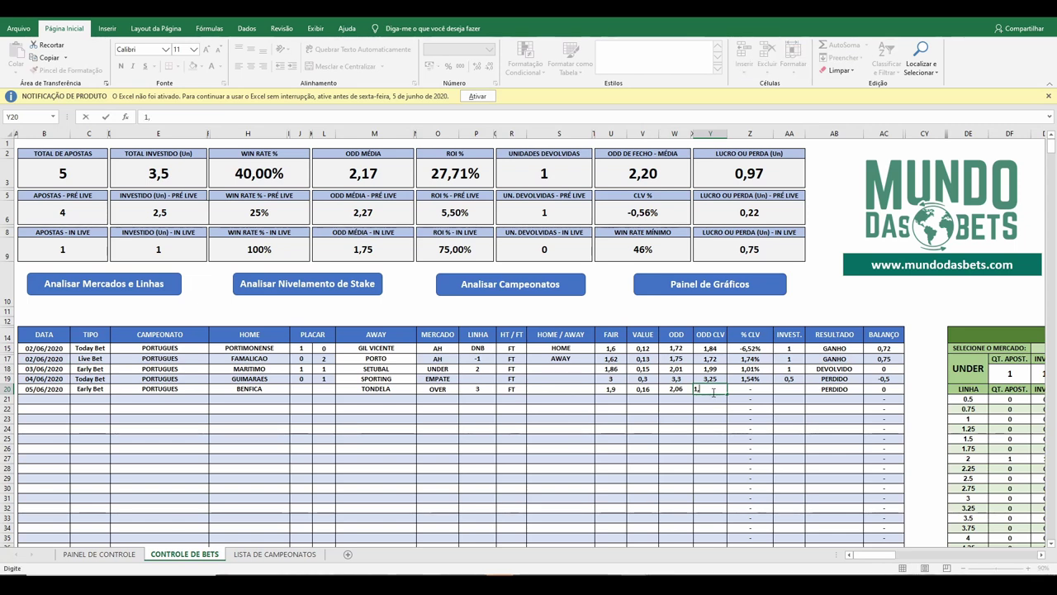
pyautogui.write('1,98')
pyautogui.press('Right')
pyautogui.press('Right')
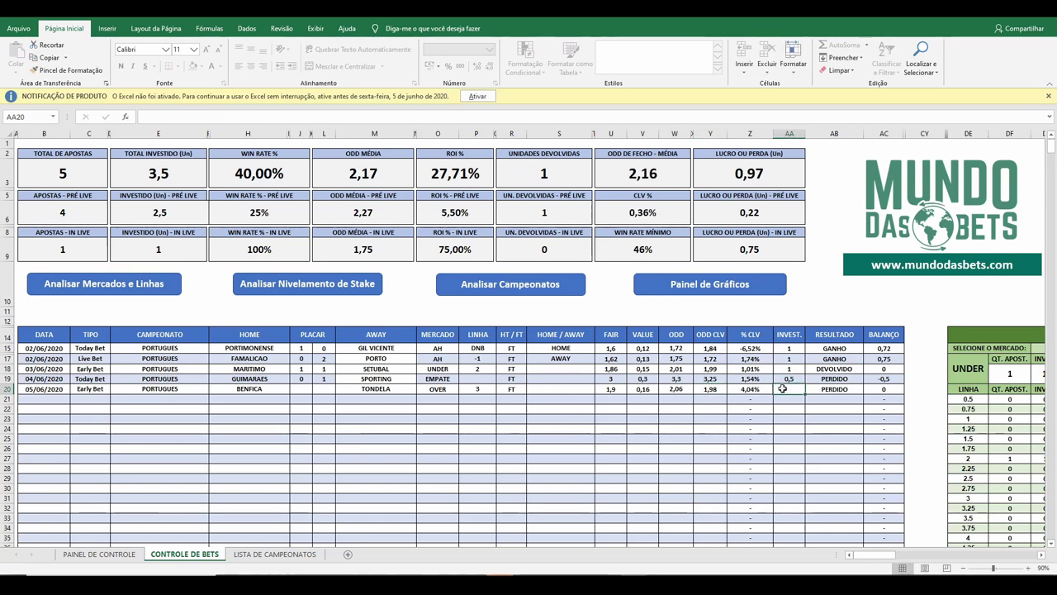
pyautogui.write('2')
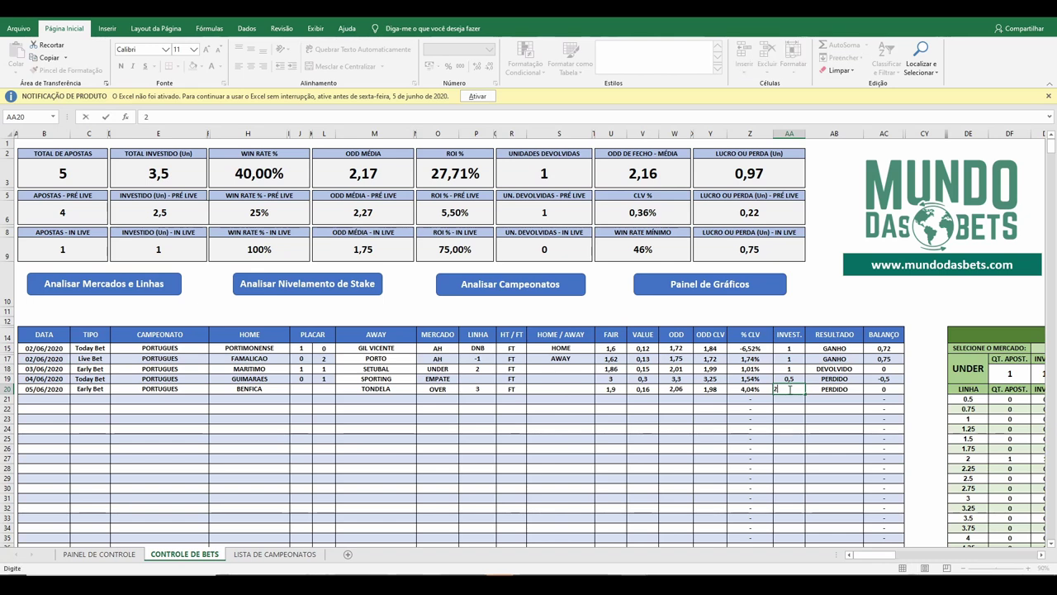
pyautogui.press('Return')
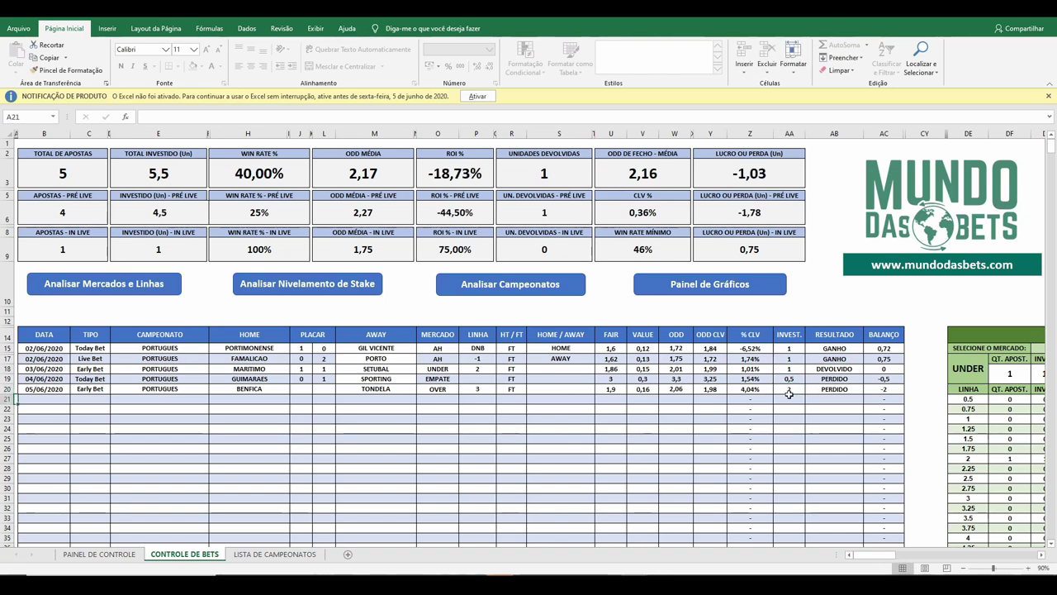
# Fill in the final PLACAR of the BENFICA and TONDELA match as 4 to 0.
pyautogui.click(301, 389)
pyautogui.write('4')
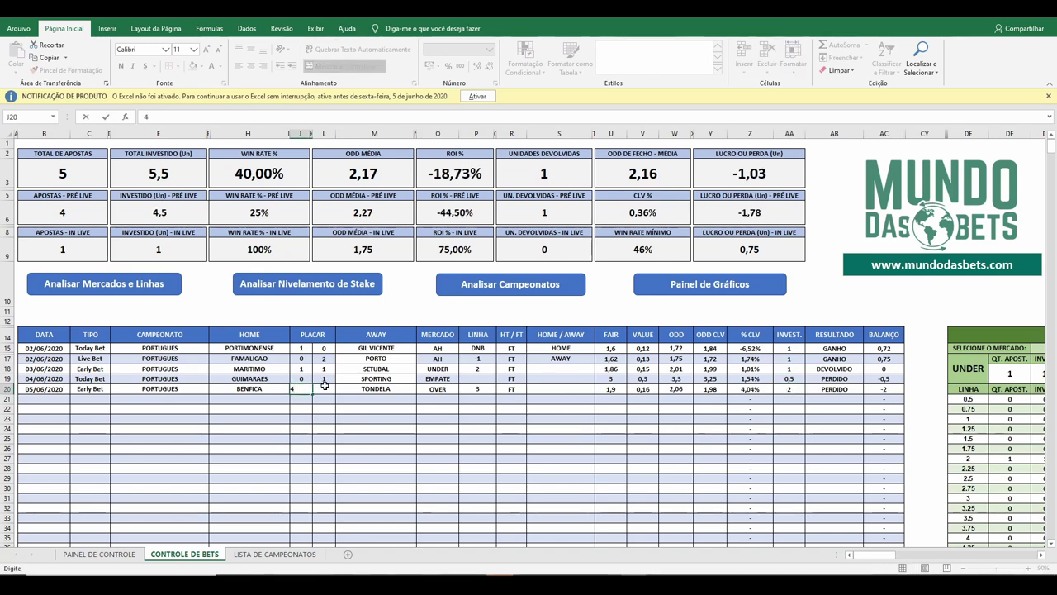
pyautogui.click(324, 386)
pyautogui.write('0')
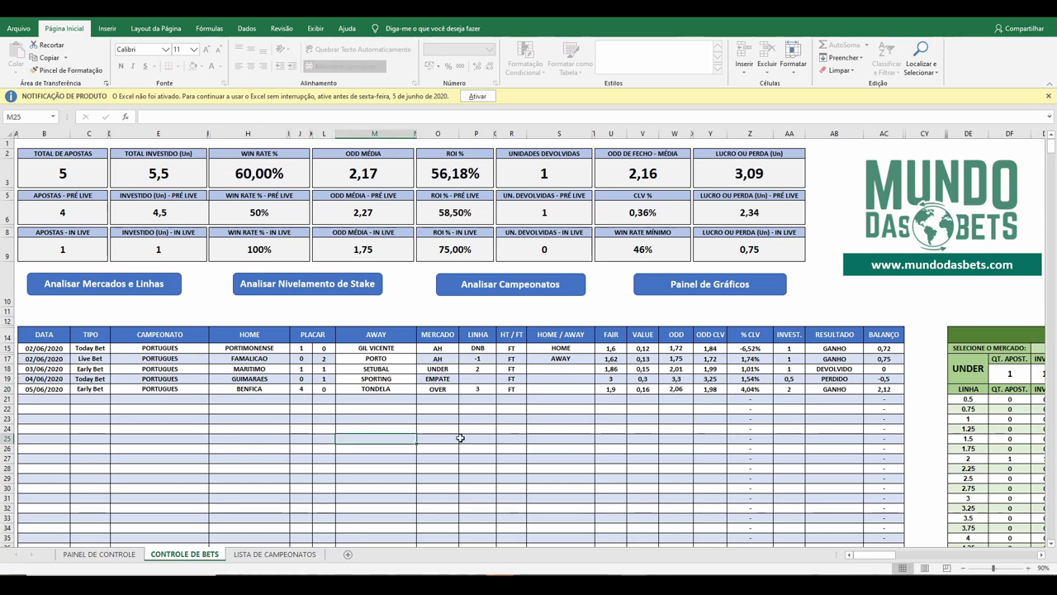
pyautogui.click(557, 430)
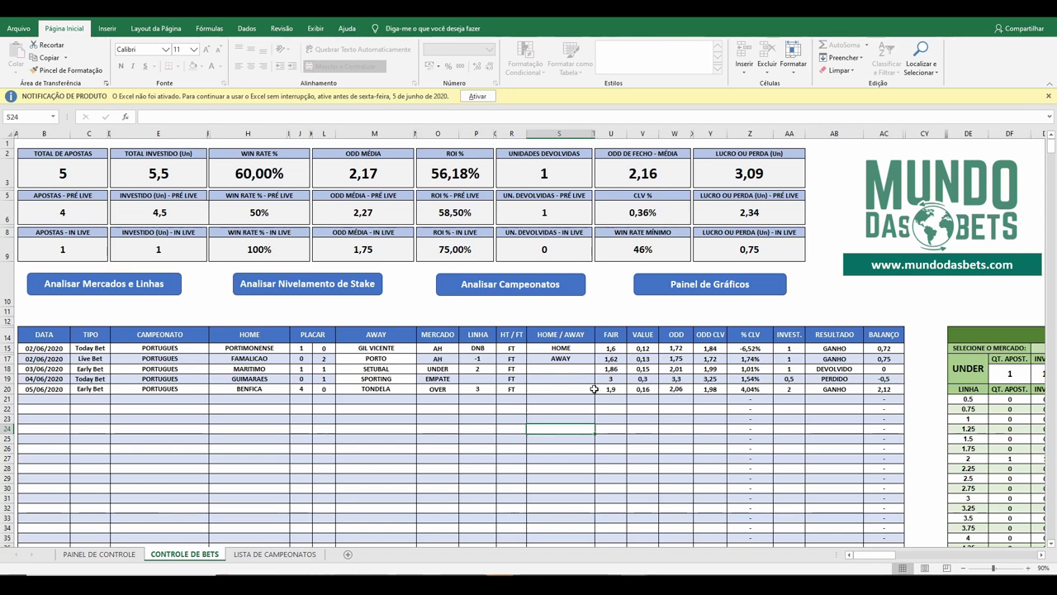
pyautogui.click(445, 389)
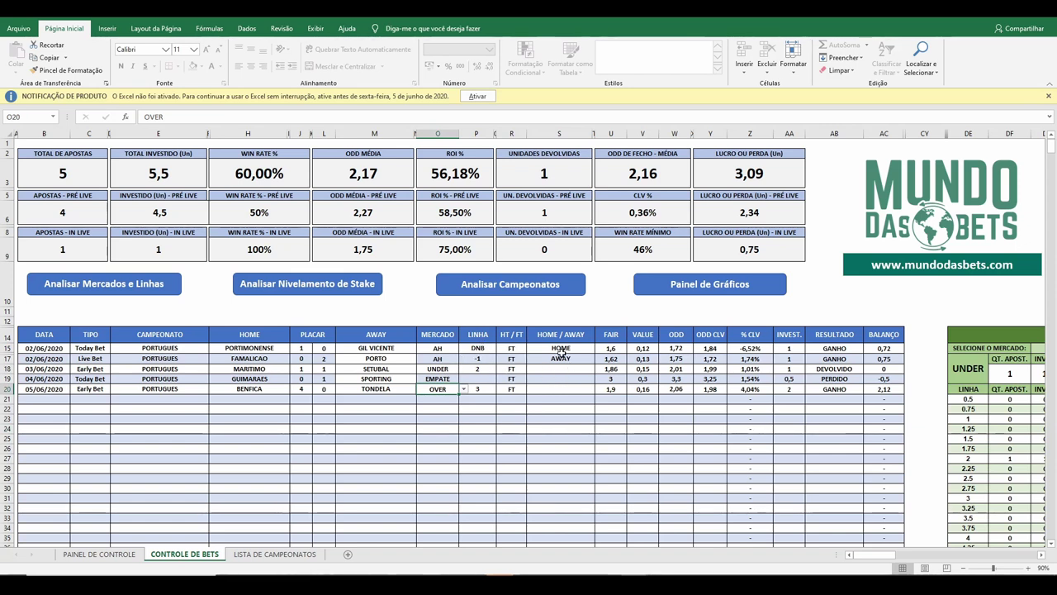
pyautogui.click(437, 400)
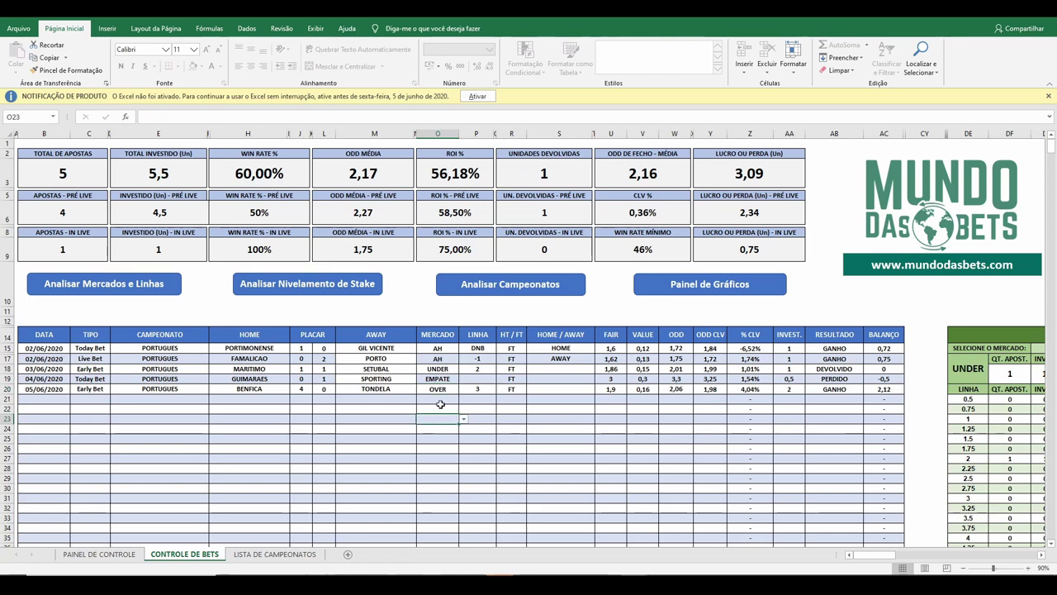
pyautogui.click(464, 400)
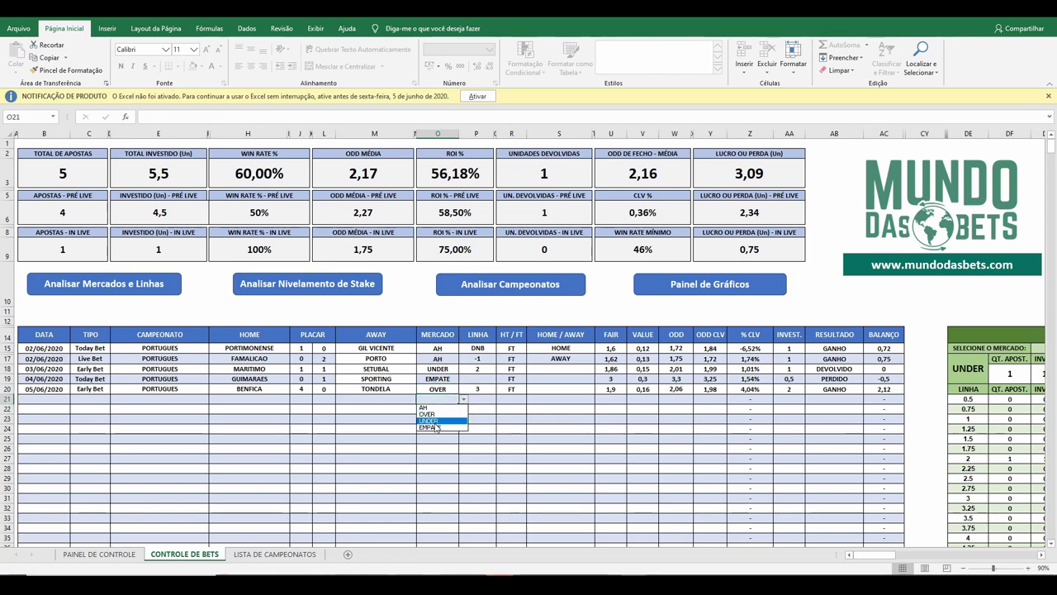
pyautogui.click(437, 450)
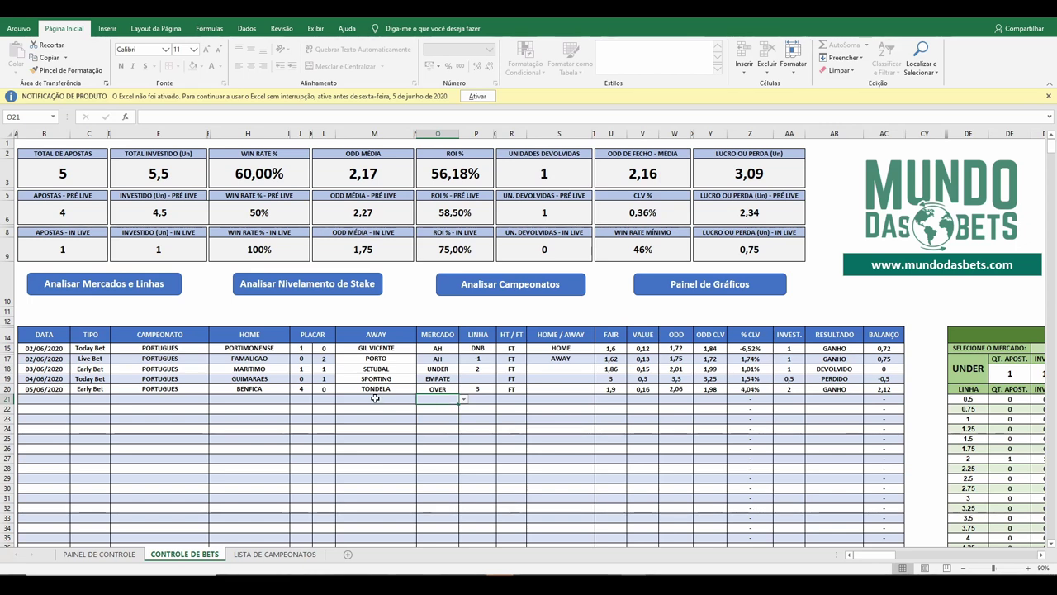
pyautogui.click(532, 466)
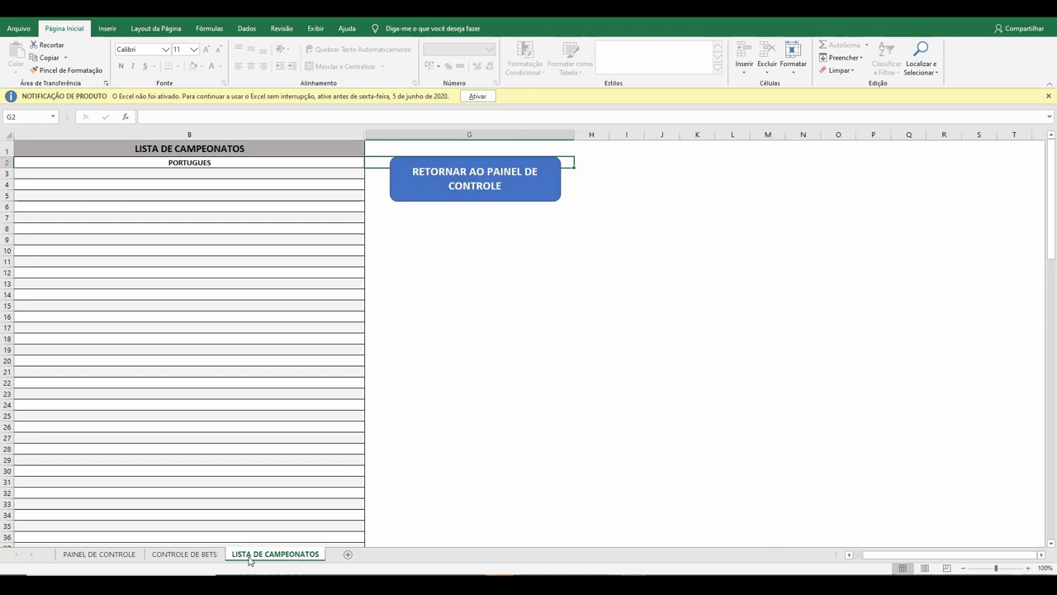
# Add BUNDESLIGA below PORTUGUES in the LISTA DE CAMPEONATOS sheet.
pyautogui.click(199, 176)
pyautogui.write('BUNDESLIGA')
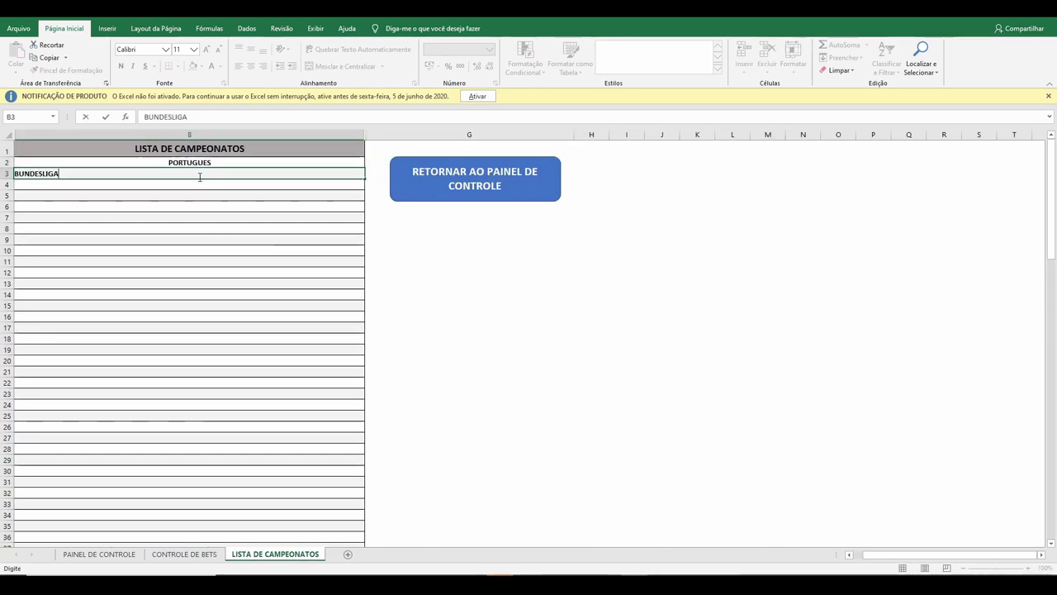
pyautogui.press('Return')
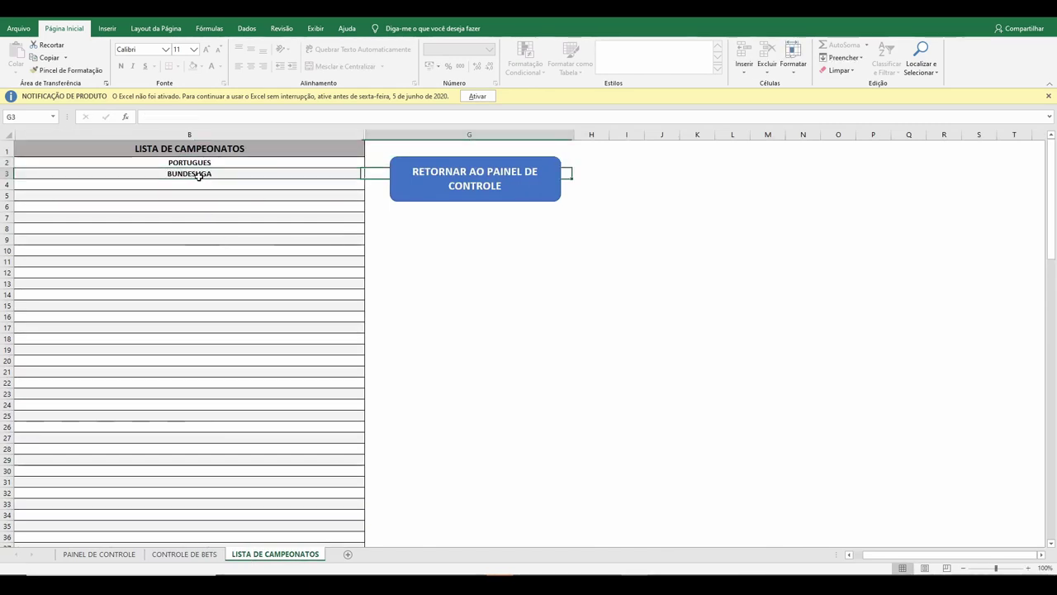
pyautogui.click(186, 238)
# Go to the PAINEL DE CONTROLE sheet and filter its charts by the ASIAN HANDICAP market.
pyautogui.click(103, 555)
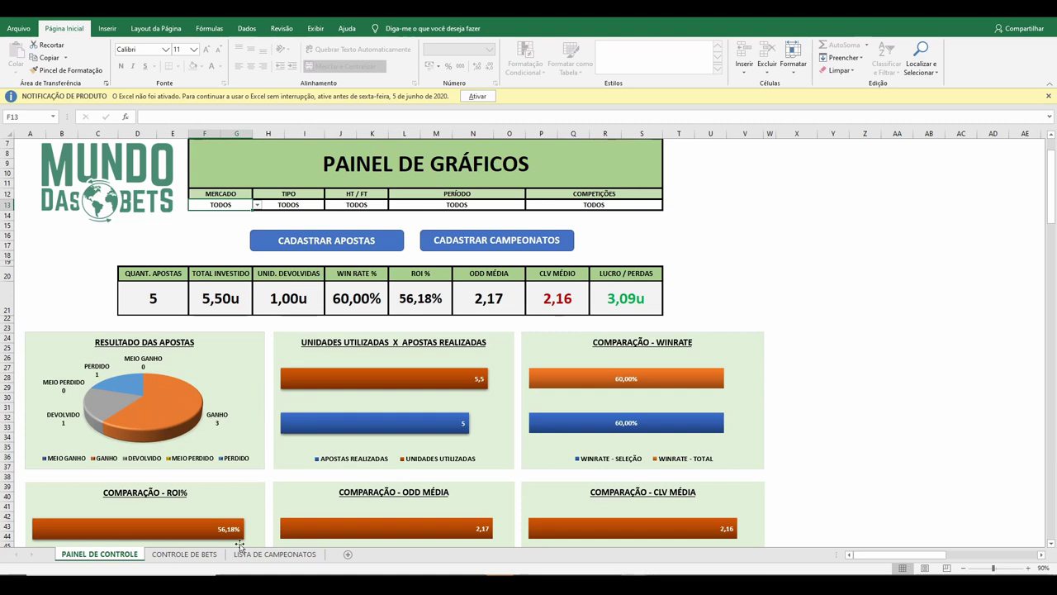
pyautogui.click(186, 556)
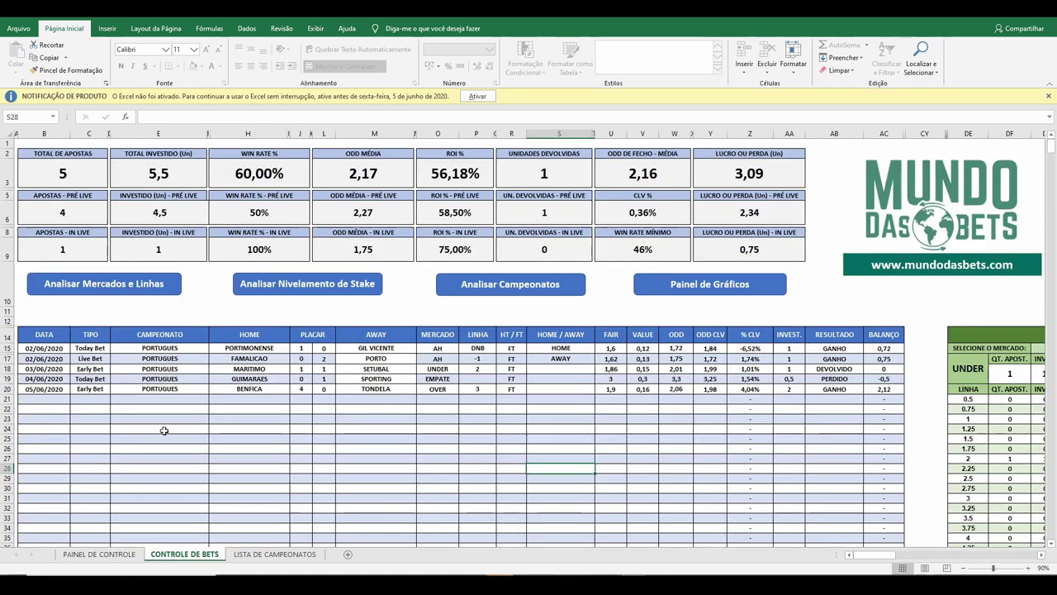
pyautogui.click(105, 554)
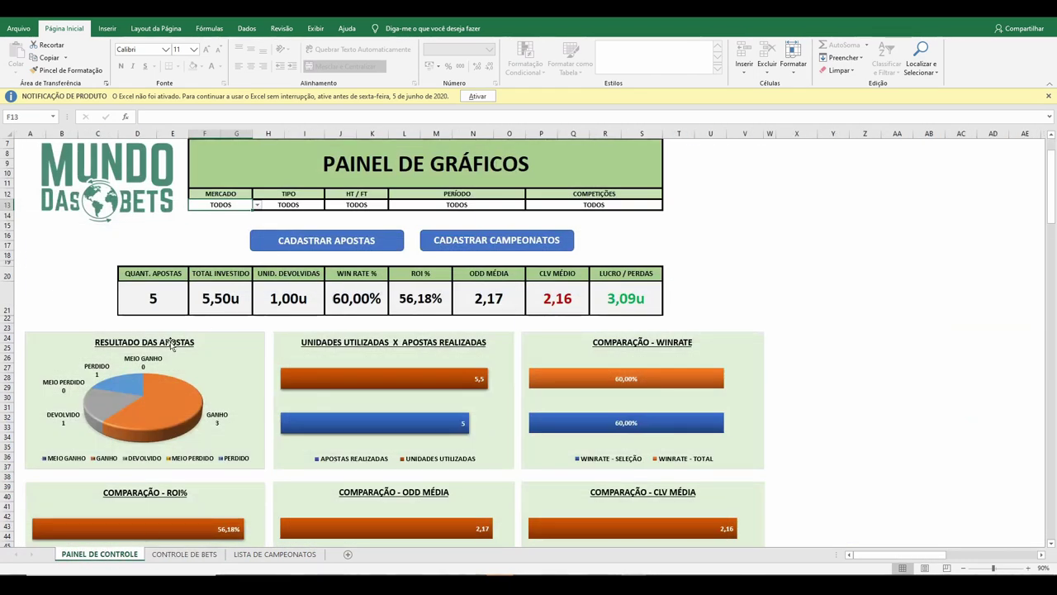
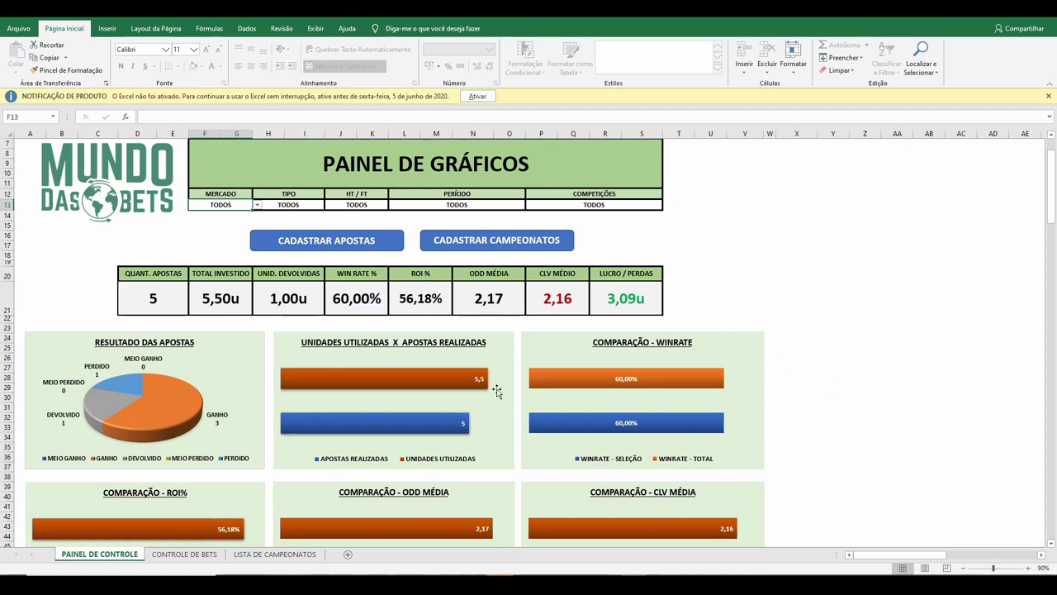
pyautogui.scroll(-2, 497, 391)
pyautogui.scroll(2, 497, 391)
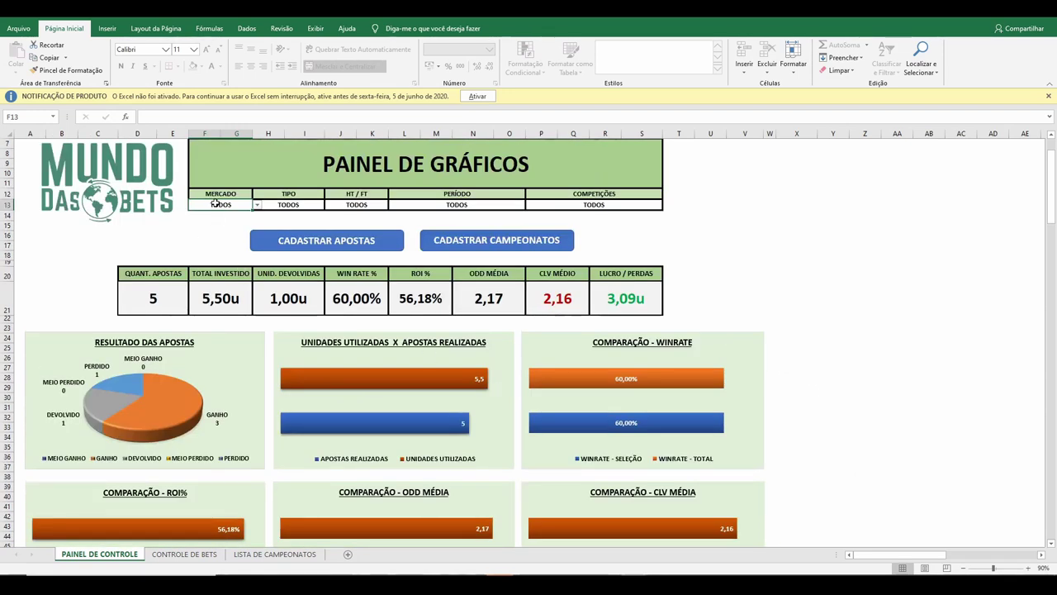
pyautogui.click(257, 205)
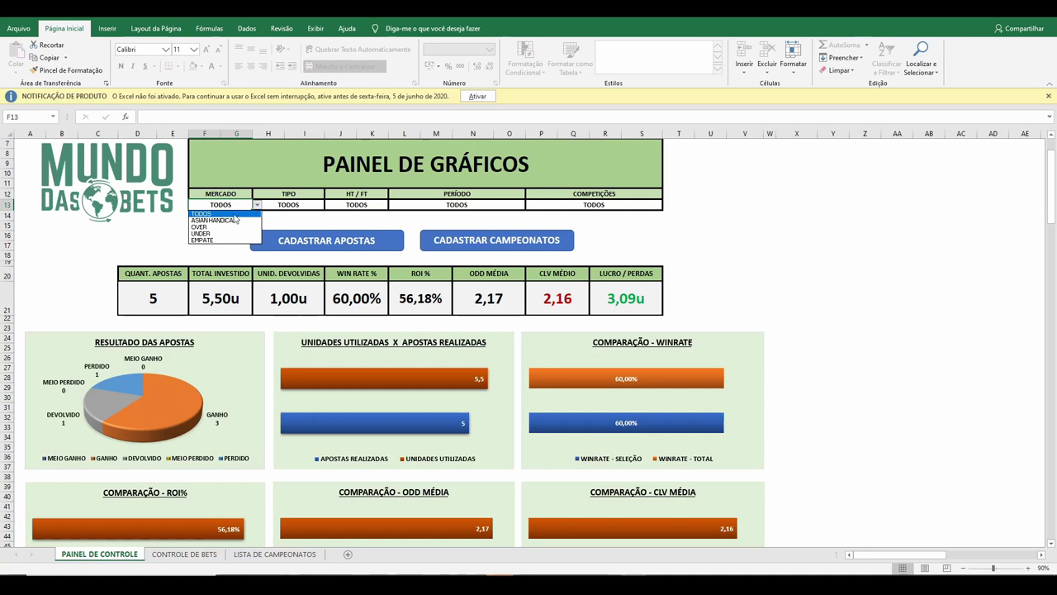
pyautogui.click(216, 220)
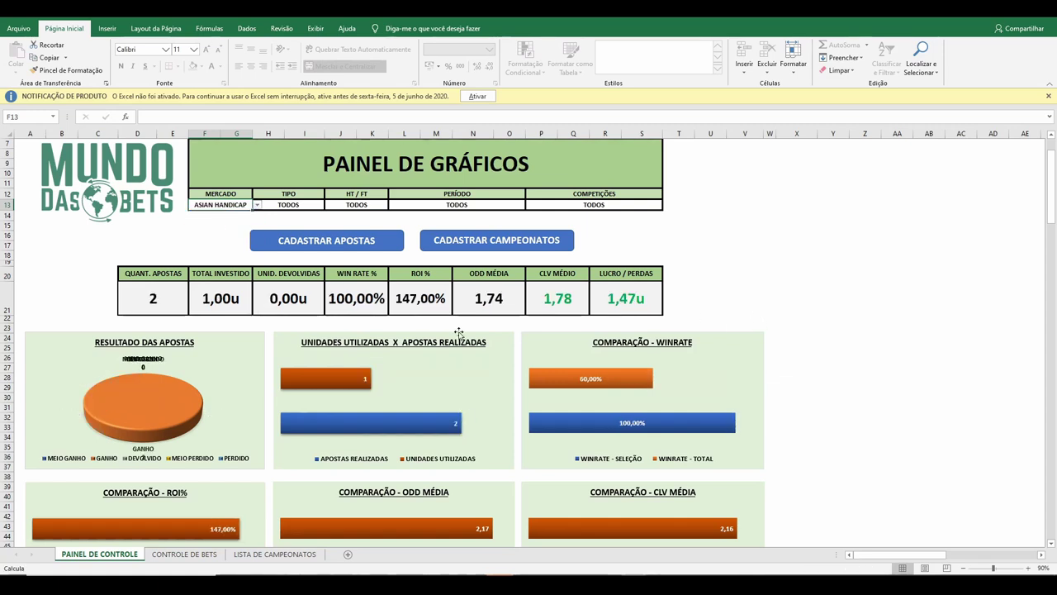
# Change the chart panel's MERCADO filter to EMPATE and examine the updated summary figures and comparison charts.
pyautogui.click(257, 205)
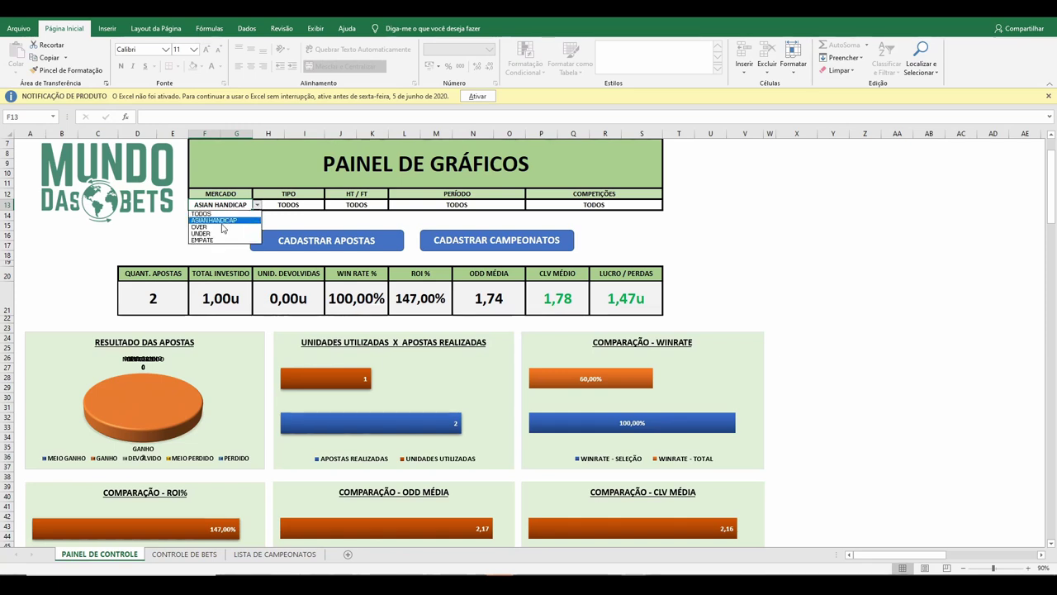
pyautogui.click(203, 240)
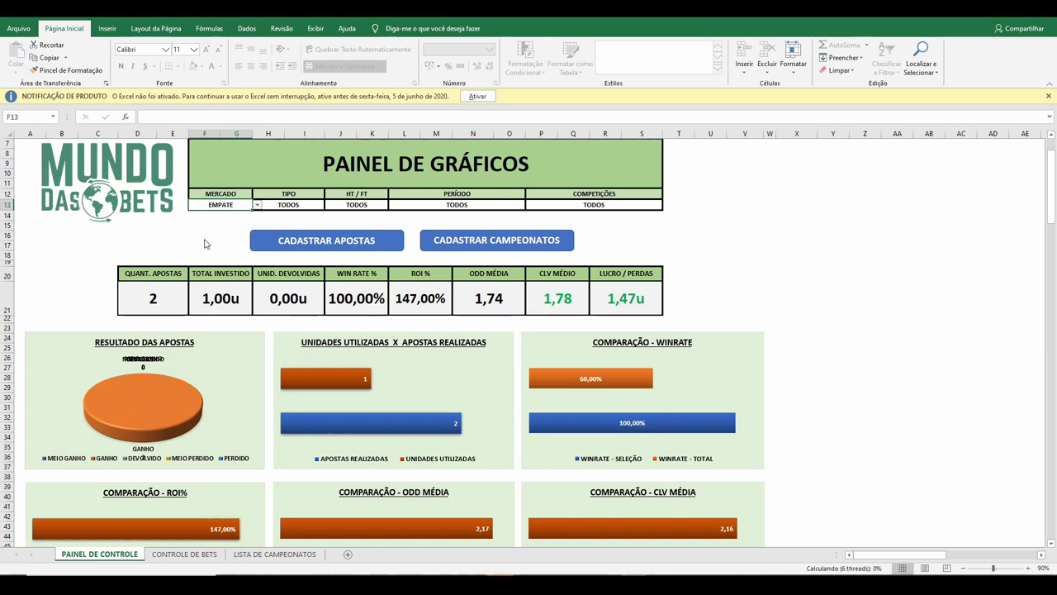
pyautogui.scroll(-6, 337, 384)
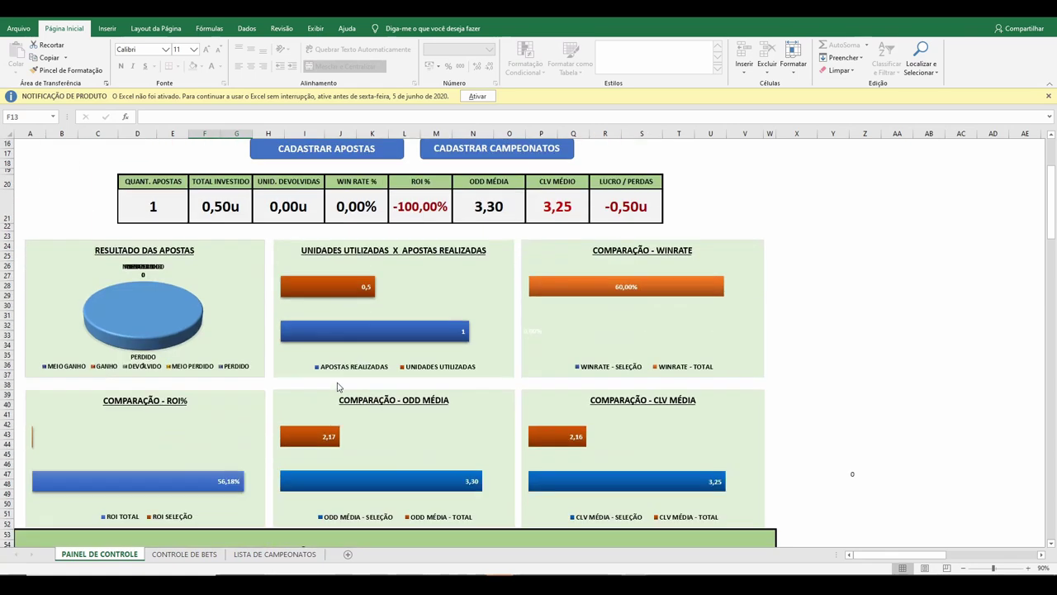
pyautogui.scroll(3, 337, 384)
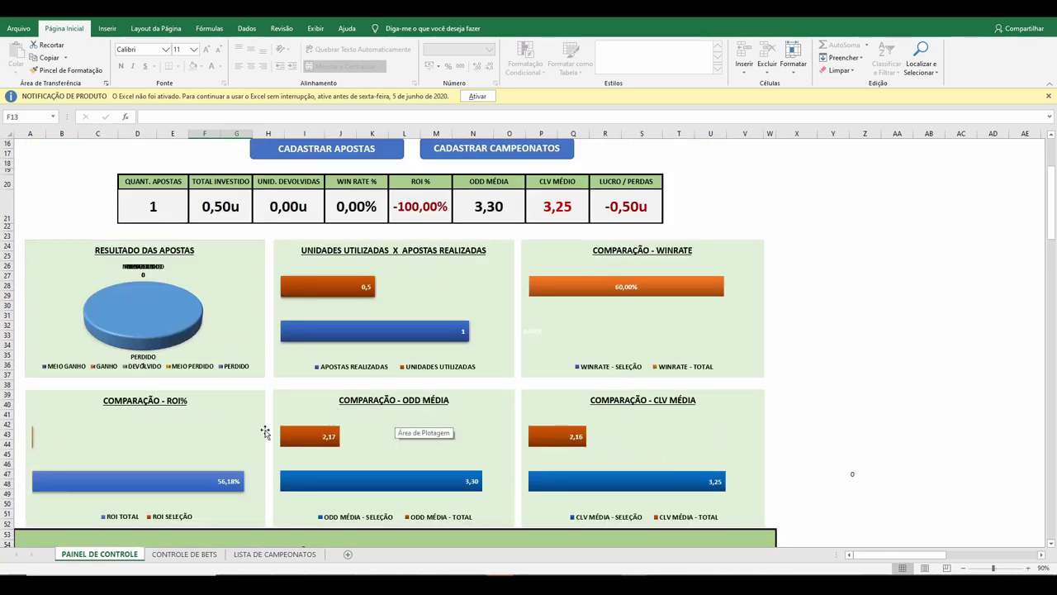
# Examine the quantity, units won, win rate and ROI charts of the stakes analysis for the EMPATE market.
pyautogui.scroll(-10, 183, 437)
pyautogui.scroll(-4, 183, 439)
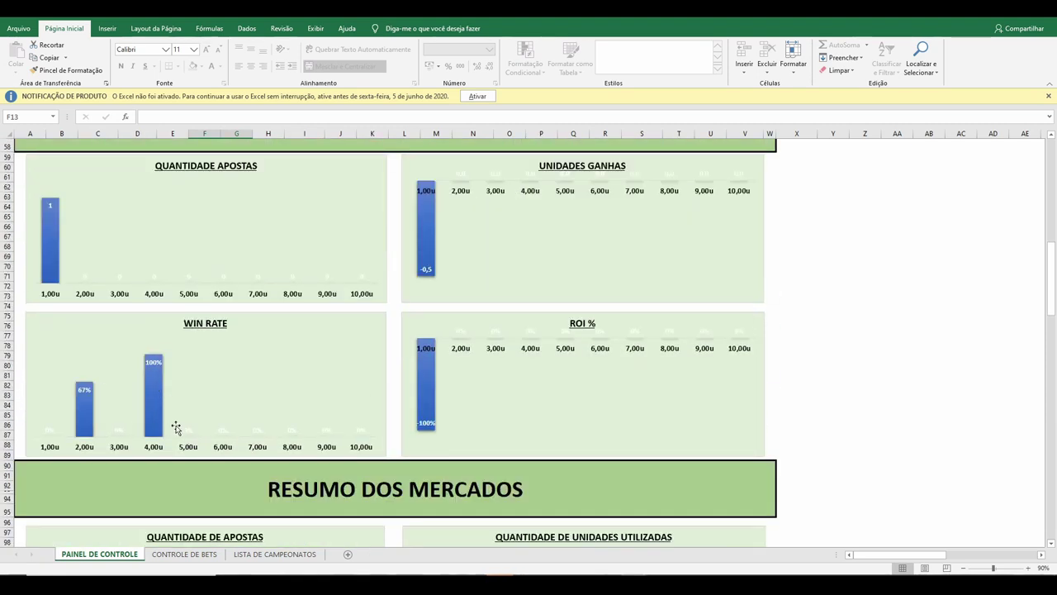
pyautogui.scroll(5, 306, 413)
pyautogui.scroll(-5, 307, 418)
pyautogui.scroll(7, 387, 438)
pyautogui.scroll(10, 387, 438)
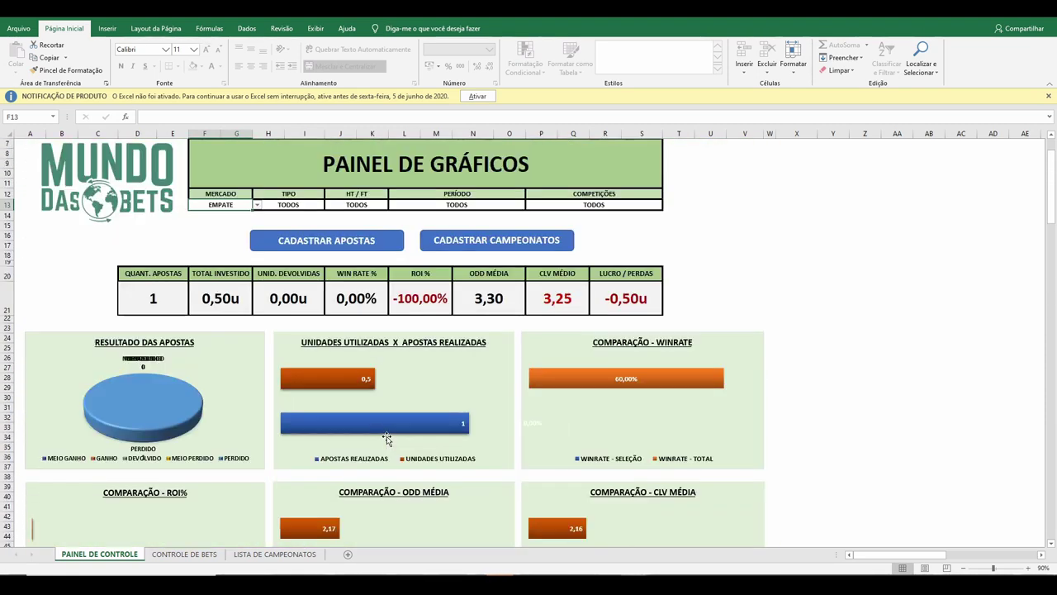
# Change the chart panel's MERCADO filter to OVER and review the summary figures and comparison charts.
pyautogui.click(258, 205)
pyautogui.click(221, 232)
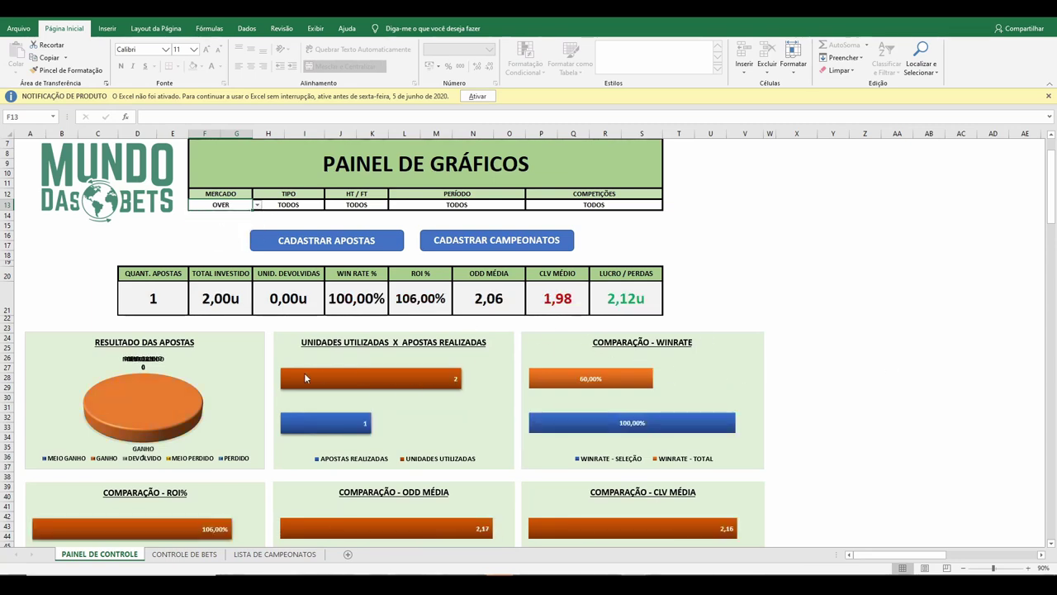
pyautogui.scroll(-9, 304, 378)
pyautogui.scroll(9, 364, 475)
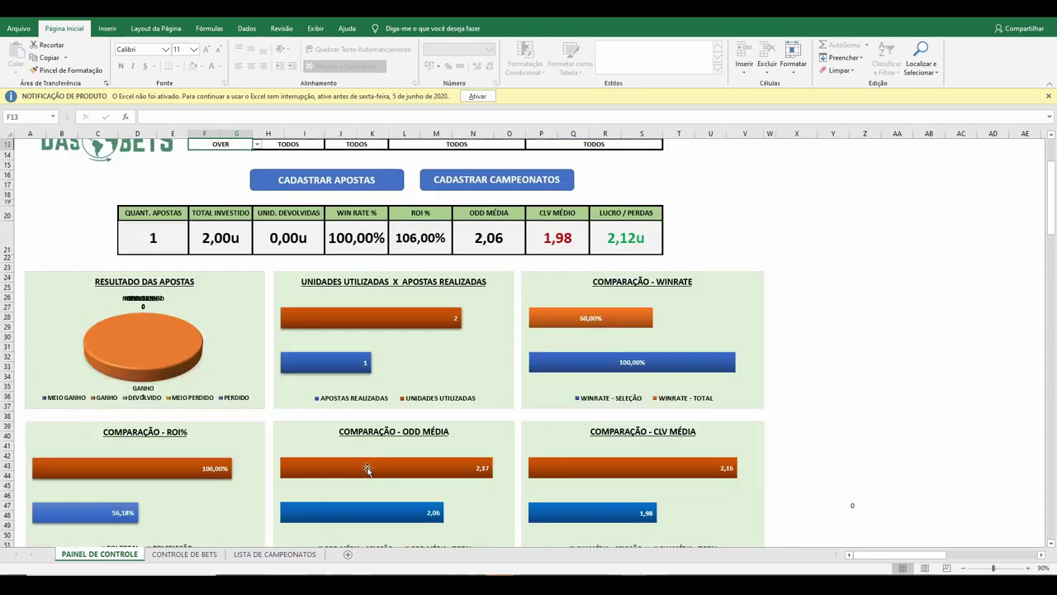
# Switch the MERCADO filter to UNDER to review its figures, and reset it to TODOS.
pyautogui.click(257, 205)
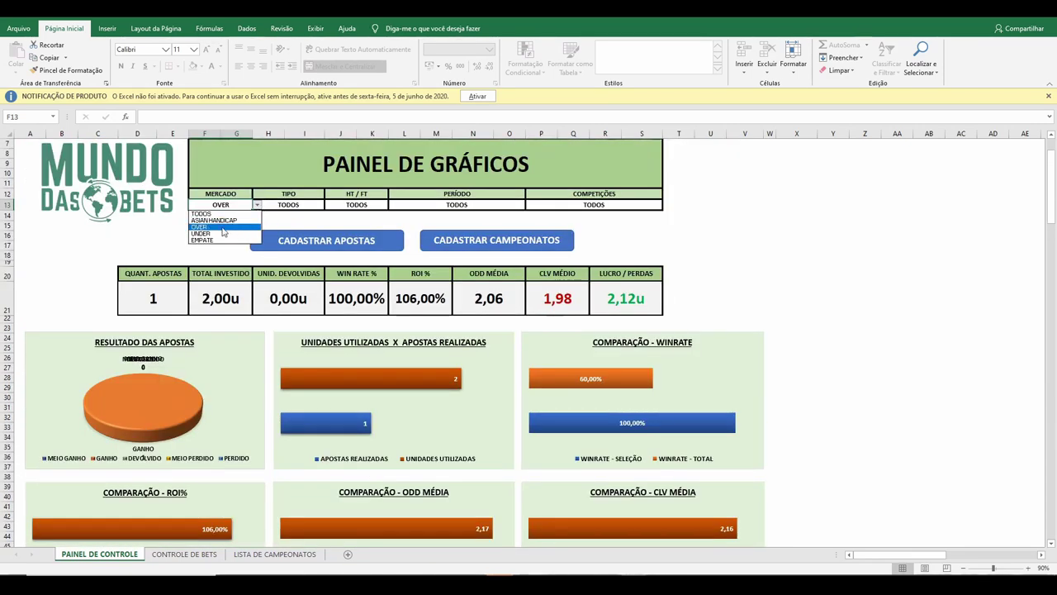
pyautogui.click(213, 233)
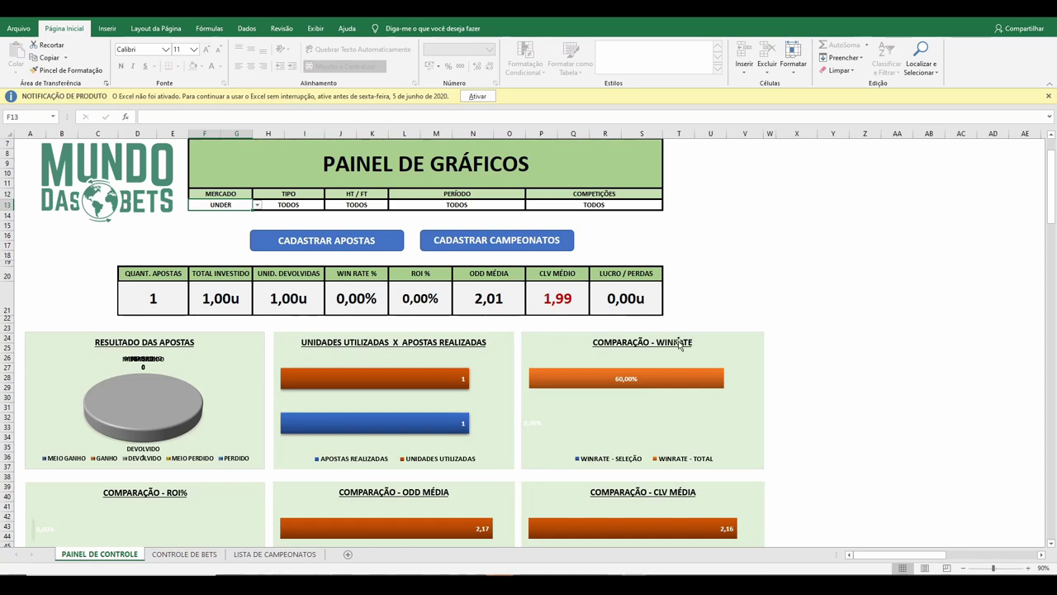
pyautogui.scroll(-3, 508, 405)
pyautogui.scroll(3, 505, 403)
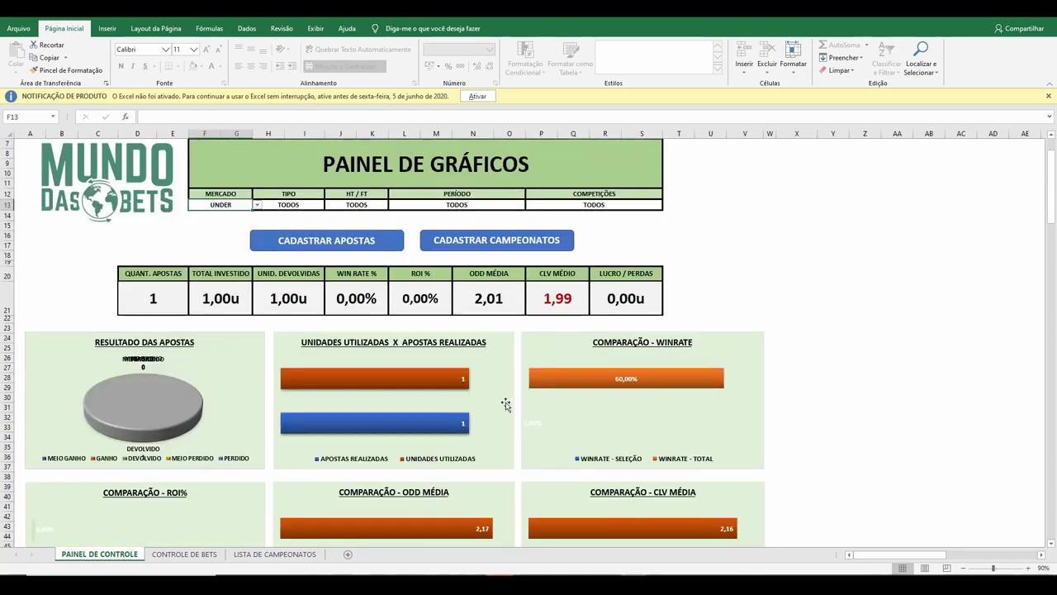
pyautogui.click(255, 205)
pyautogui.click(229, 221)
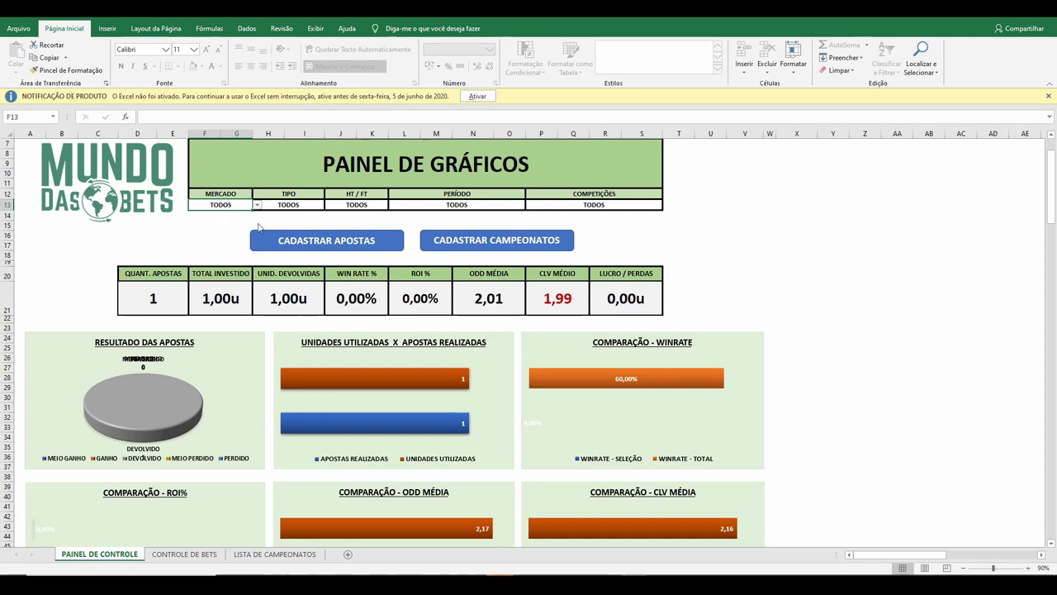
# Filter the chart panel's TIPO by LIVE BET and by PRÉ-LIVE to compare their summary figures.
pyautogui.click(314, 206)
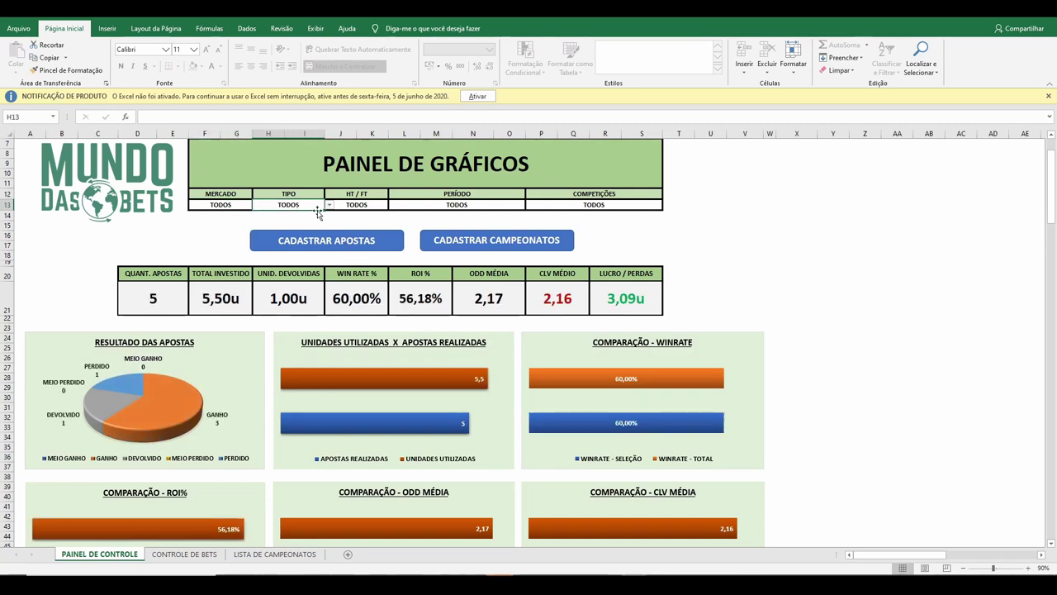
pyautogui.click(330, 205)
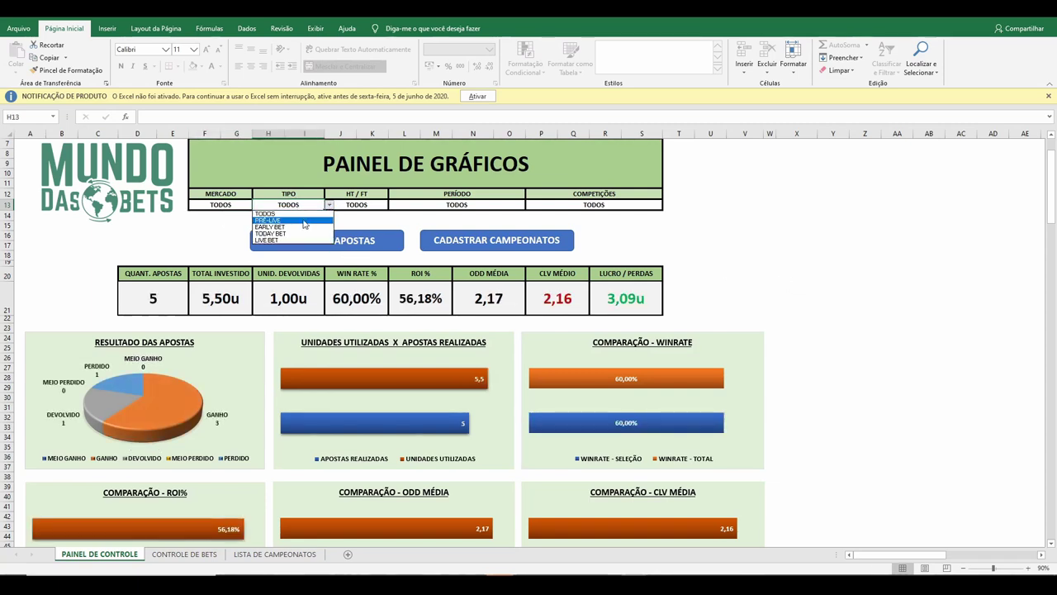
pyautogui.click(266, 239)
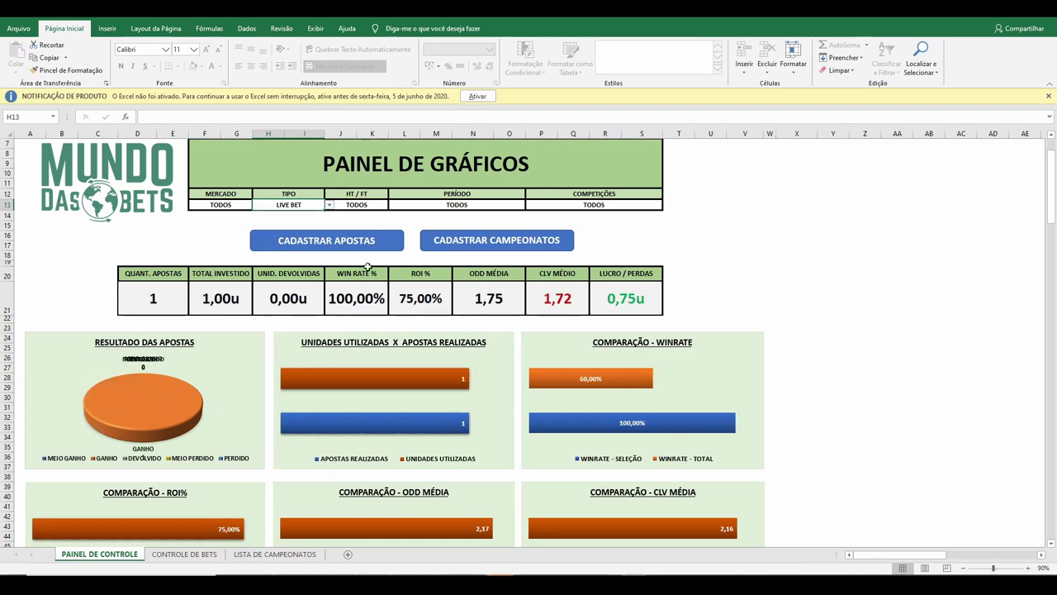
pyautogui.click(328, 206)
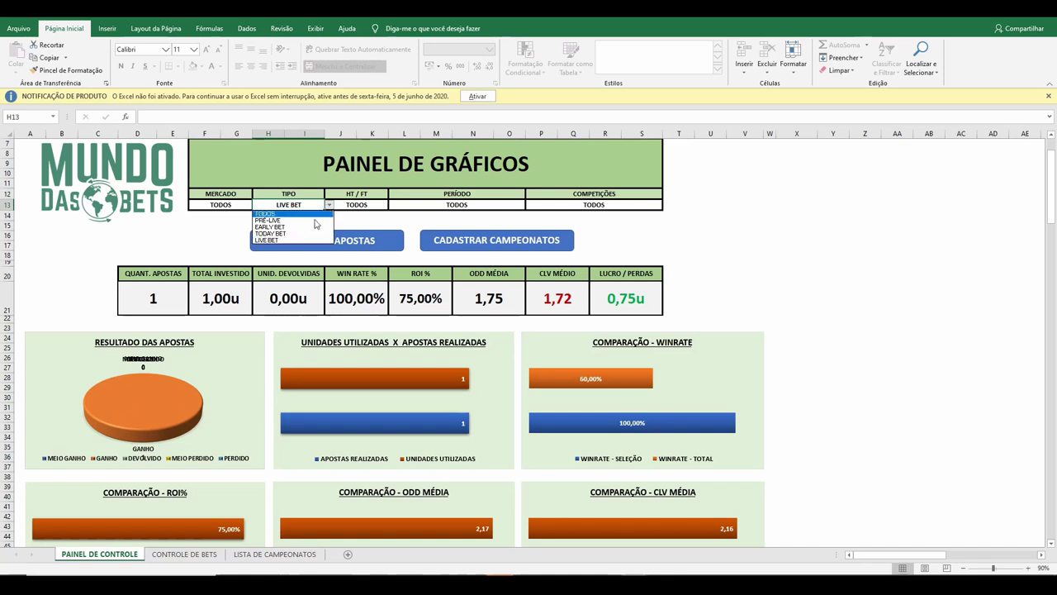
pyautogui.click(273, 219)
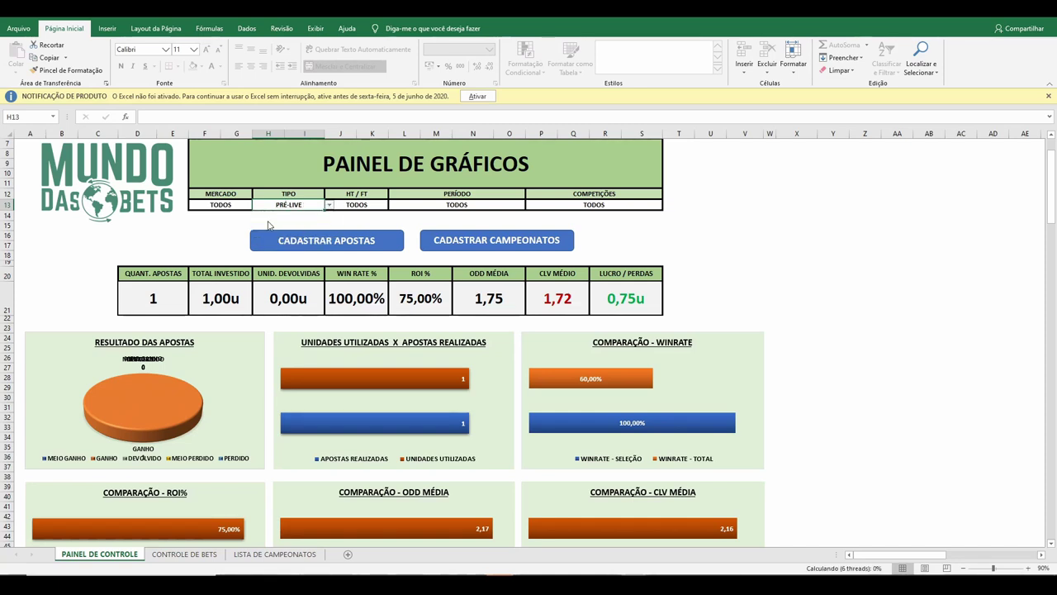
# View the TIPO filter with TODAY BET and EARLY BET, and reset it to TODOS.
pyautogui.click(329, 205)
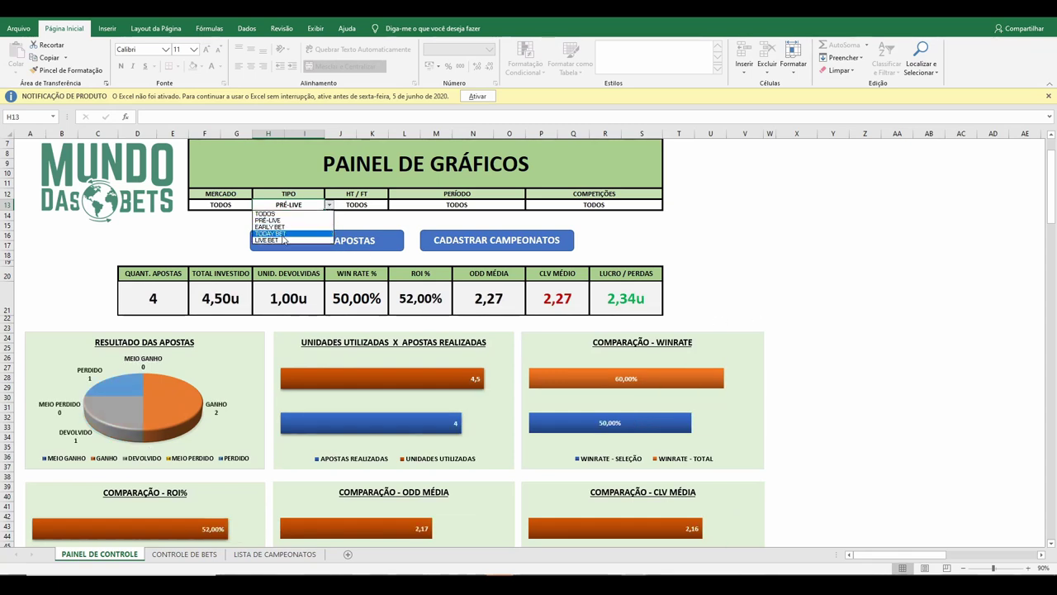
pyautogui.click(283, 234)
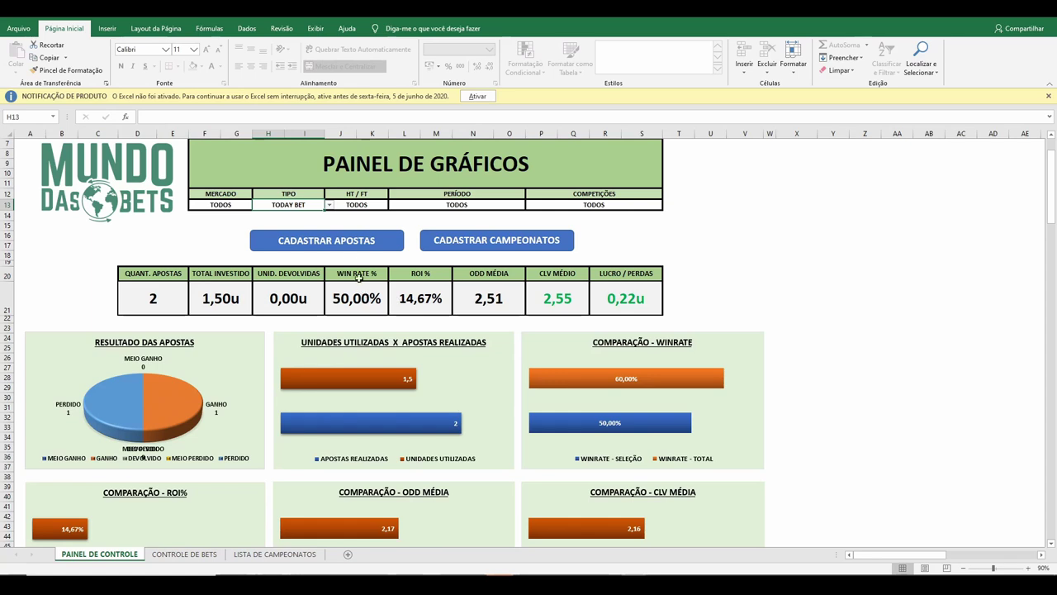
pyautogui.click(329, 205)
pyautogui.click(280, 226)
pyautogui.click(328, 207)
pyautogui.click(281, 217)
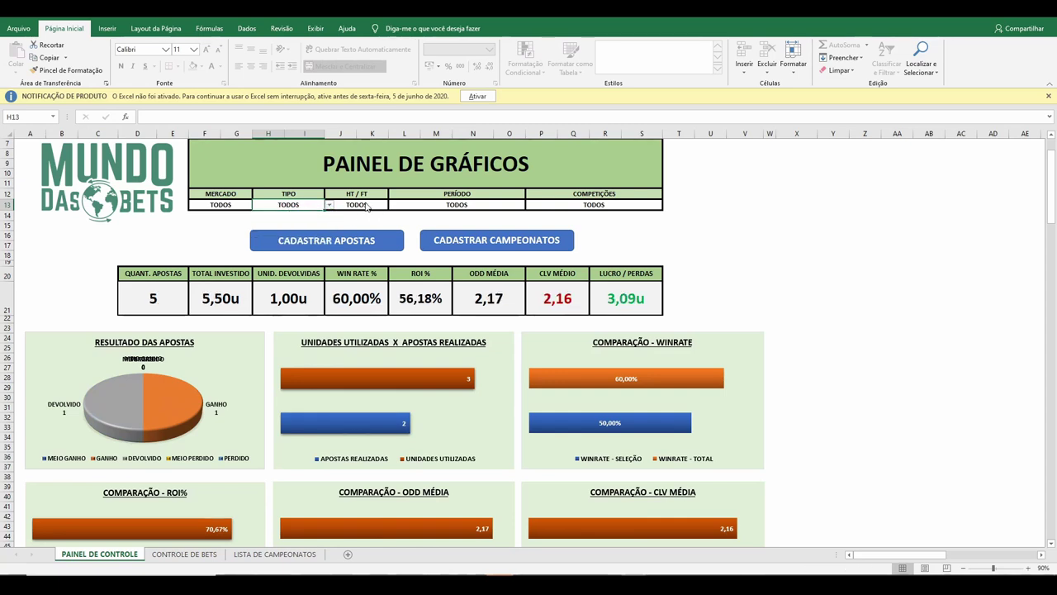
# Filter the HT / FT field by HALF TIME to check its figures, and restore it to TODOS.
pyautogui.click(376, 204)
pyautogui.click(393, 205)
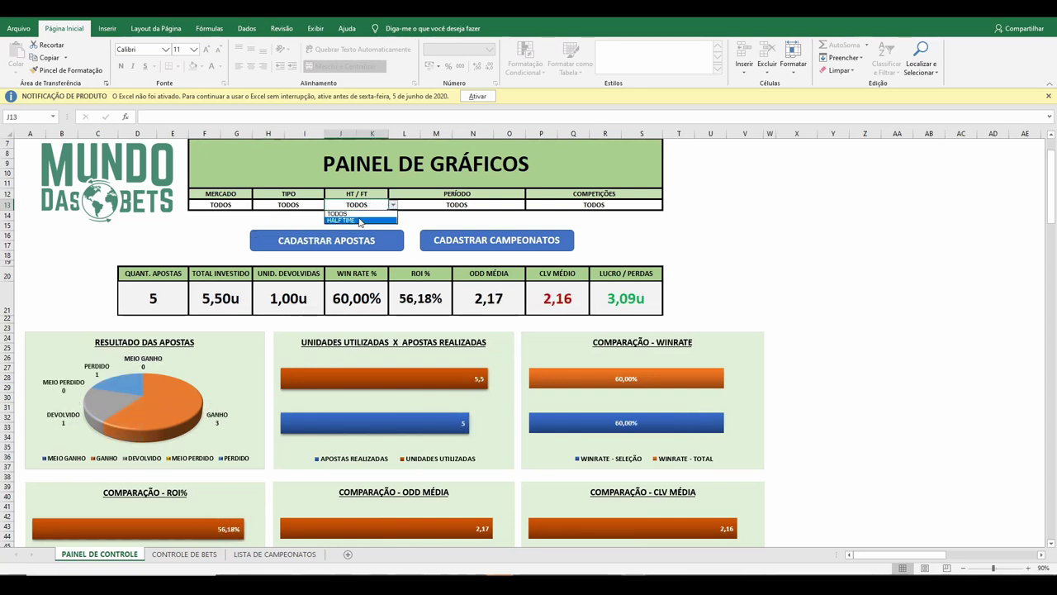
pyautogui.click(360, 220)
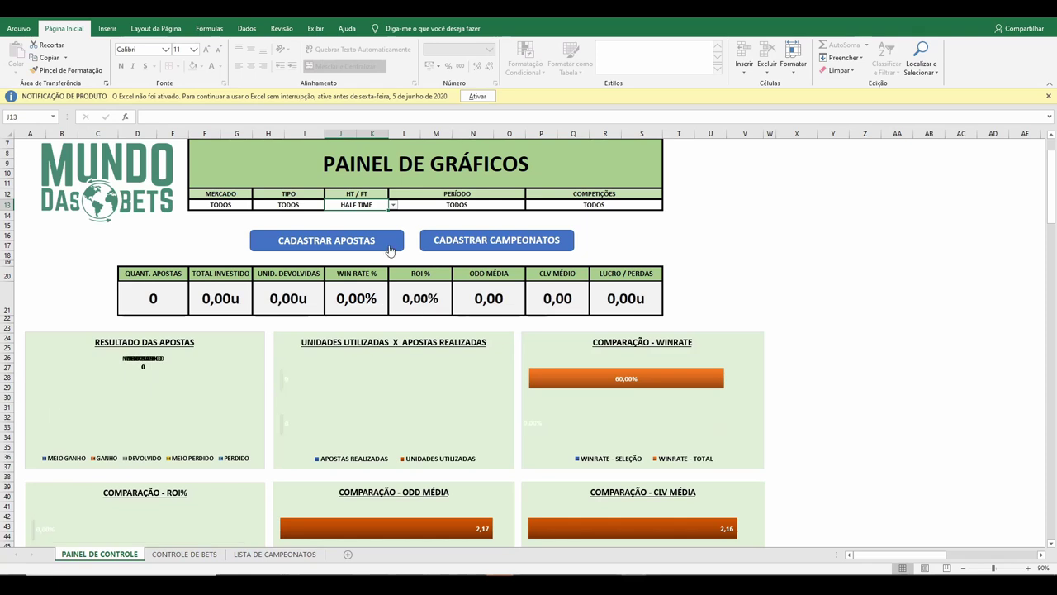
pyautogui.click(393, 205)
pyautogui.click(357, 213)
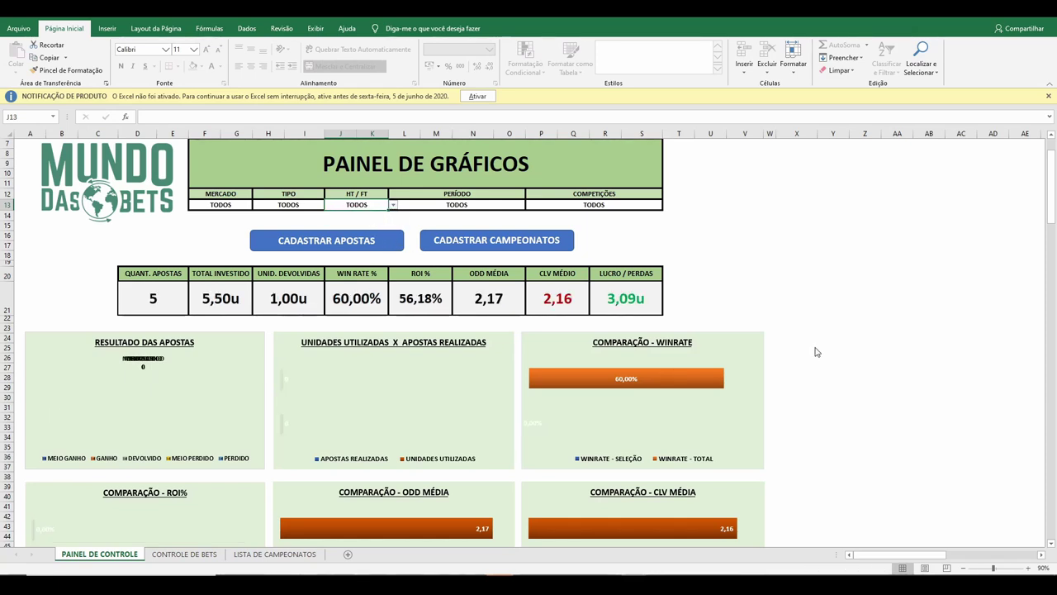
# Review the period options offered by the PERÍODO filter without changing its selection.
pyautogui.click(475, 206)
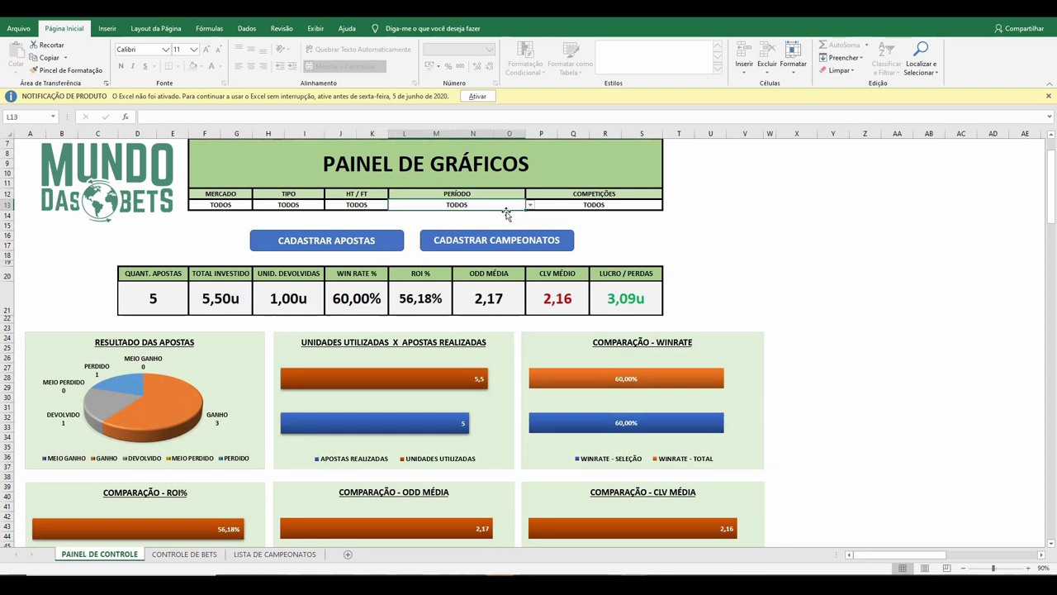
pyautogui.click(531, 205)
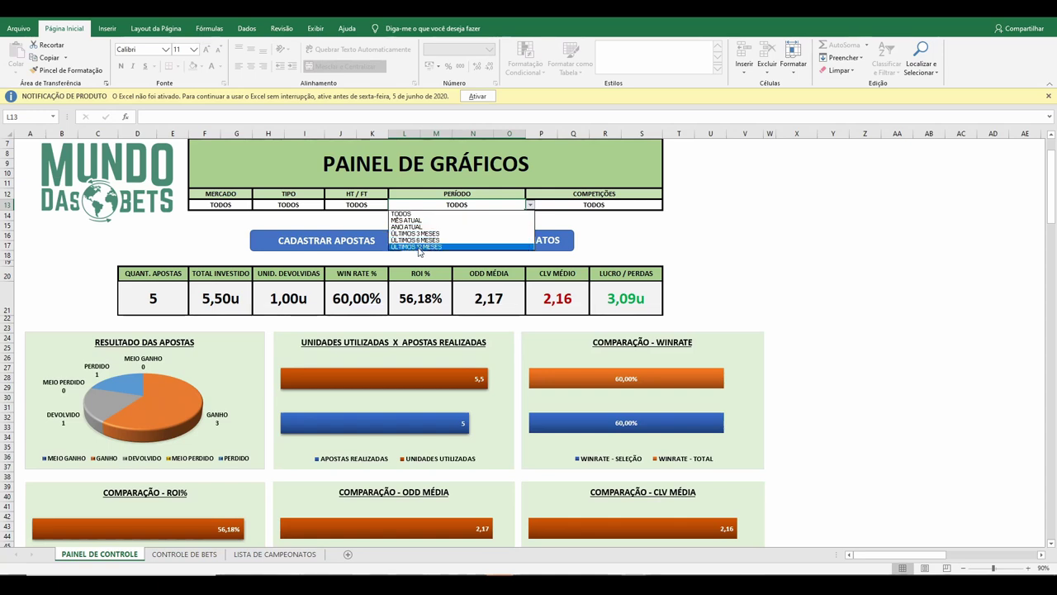
pyautogui.click(706, 285)
# Filter the chart panel's COMPETIÇÕES by the PORTUGUES championship.
pyautogui.click(595, 204)
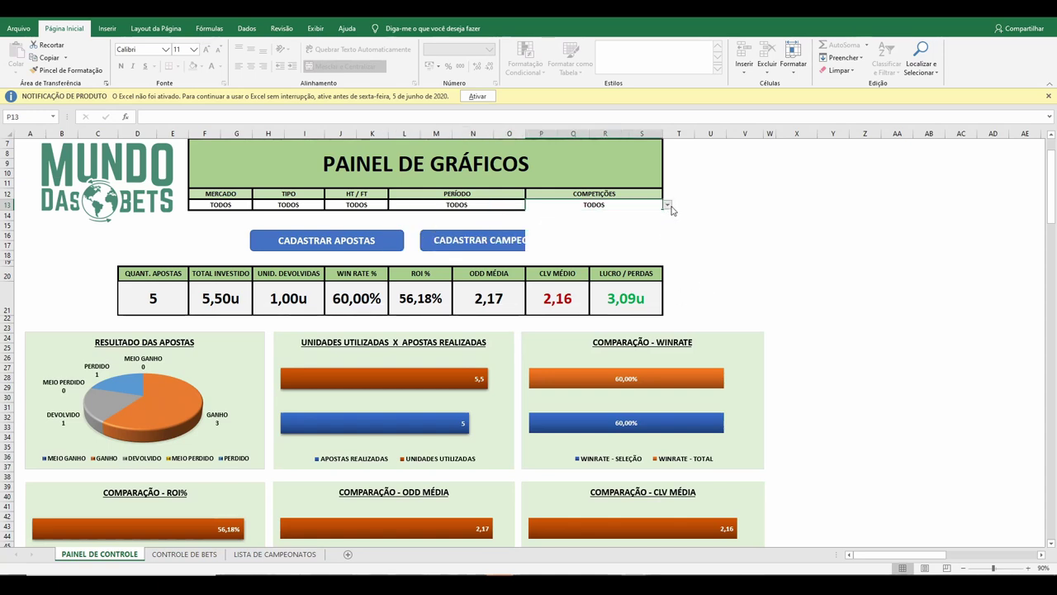
pyautogui.click(667, 205)
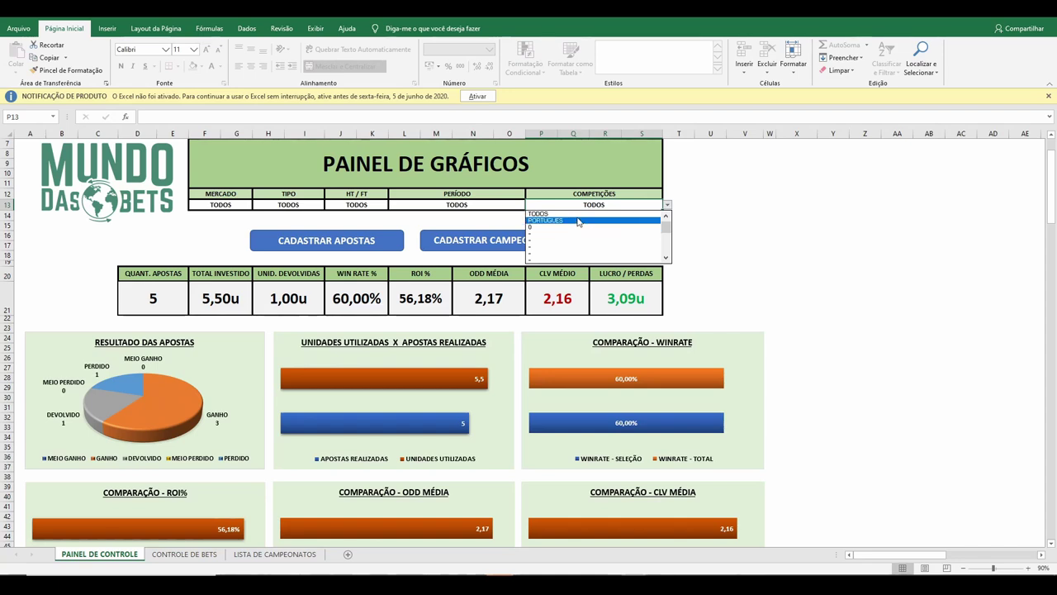
pyautogui.click(537, 220)
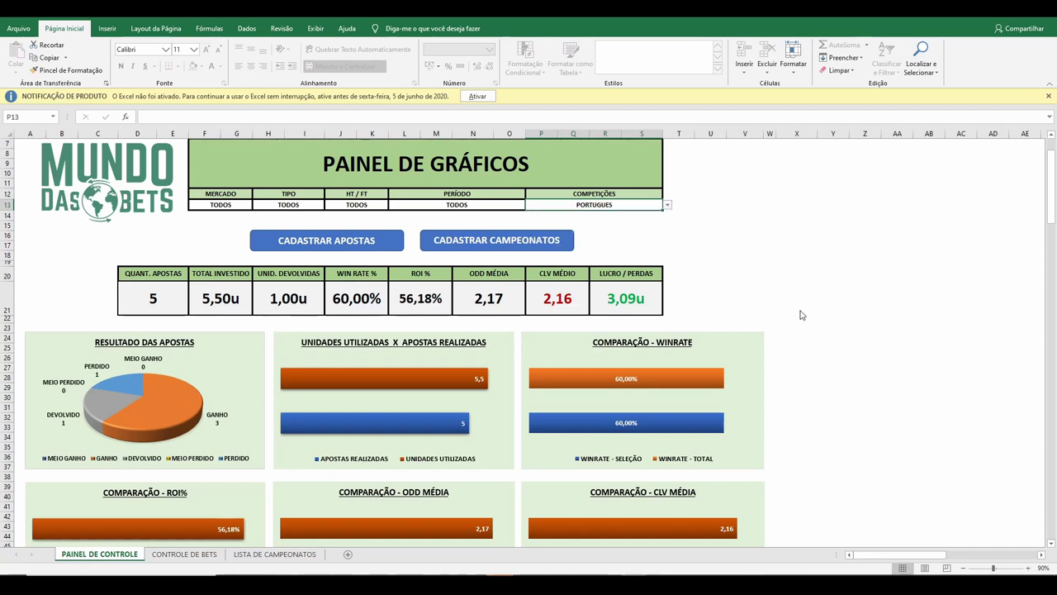
# Switch the COMPETIÇÕES filter to the 0 entry and reset it to TODOS.
pyautogui.click(669, 206)
pyautogui.click(576, 221)
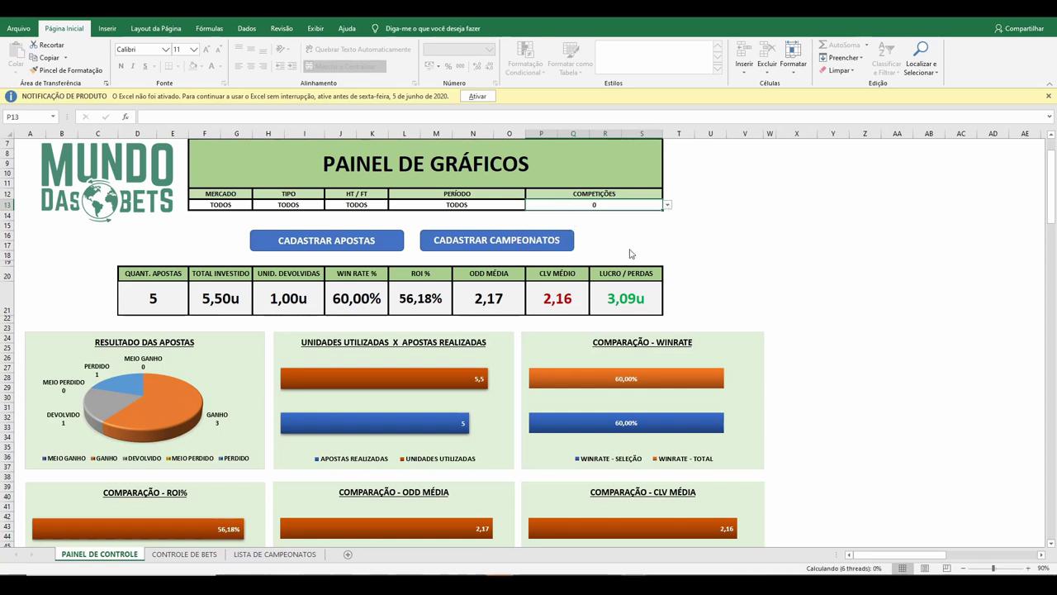
pyautogui.click(667, 206)
pyautogui.click(560, 232)
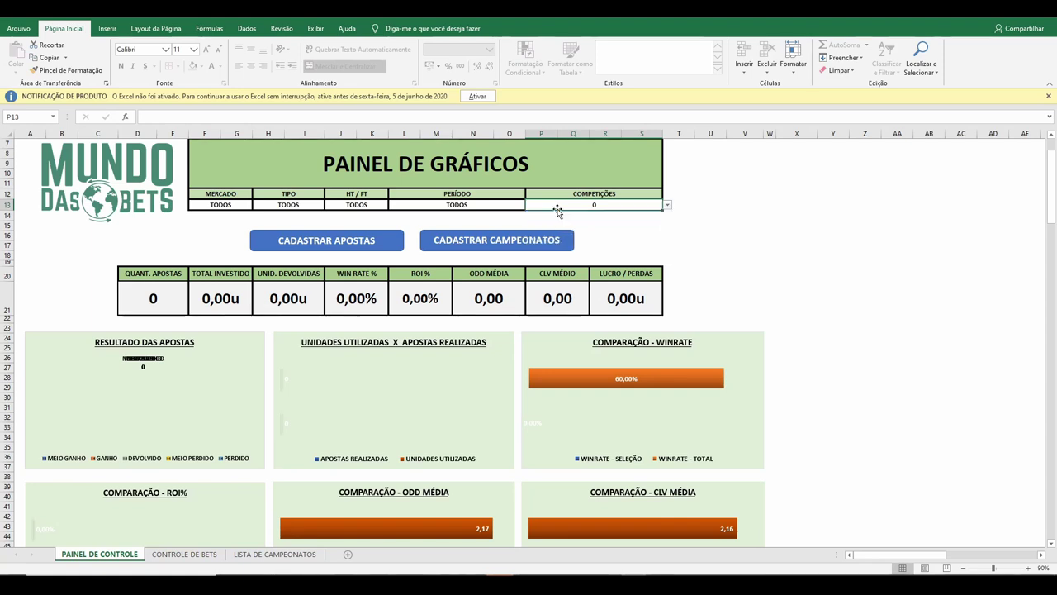
pyautogui.click(667, 205)
pyautogui.scroll(2, 628, 231)
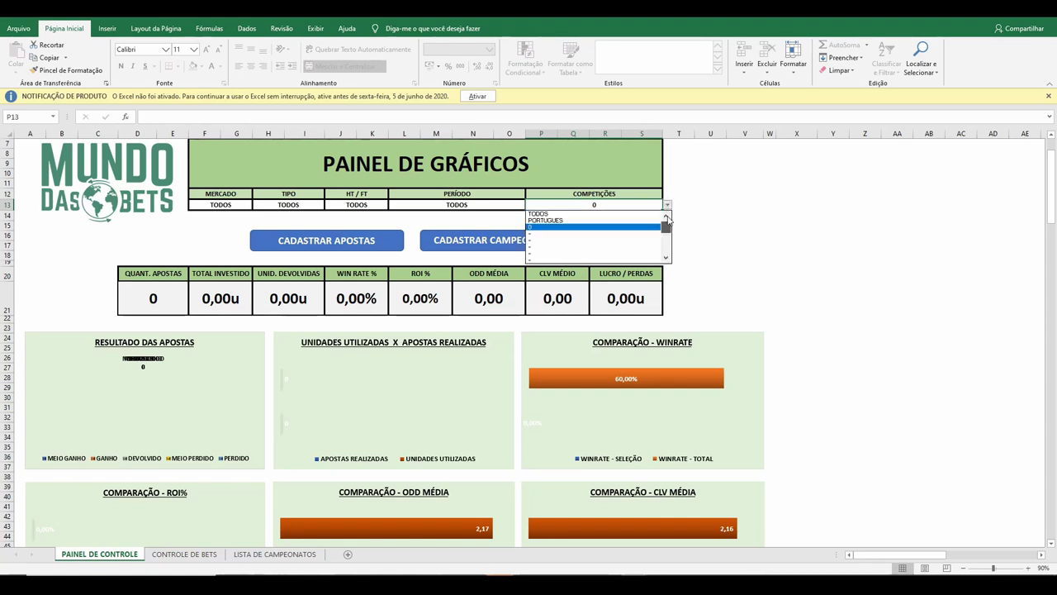
pyautogui.click(617, 217)
# Examine the comparison charts and the ANÁLISE GERAL DE STAKES charts for all bets.
pyautogui.scroll(-6, 727, 358)
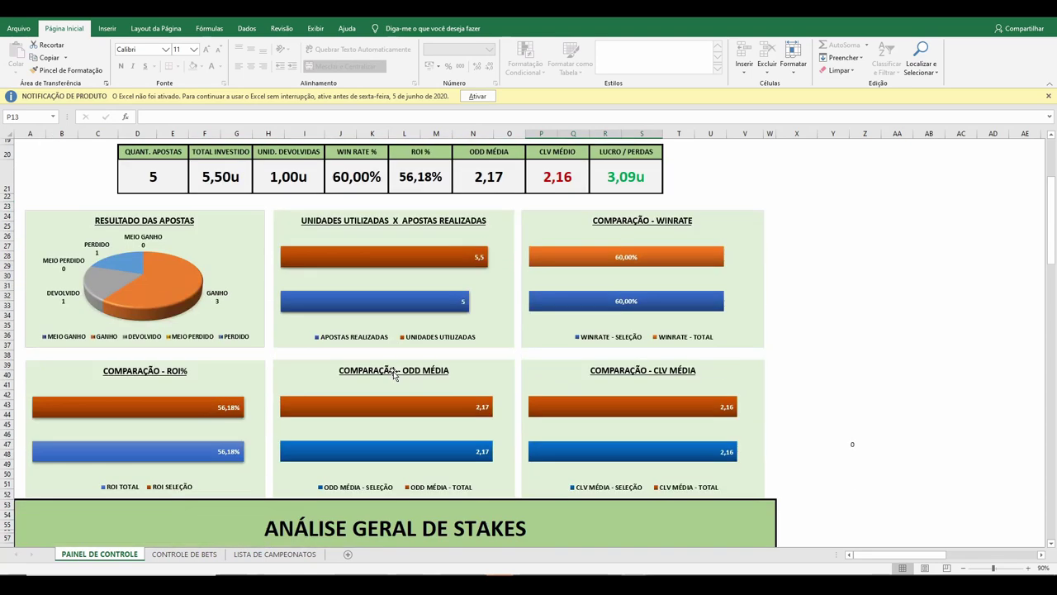
pyautogui.scroll(-8, 393, 374)
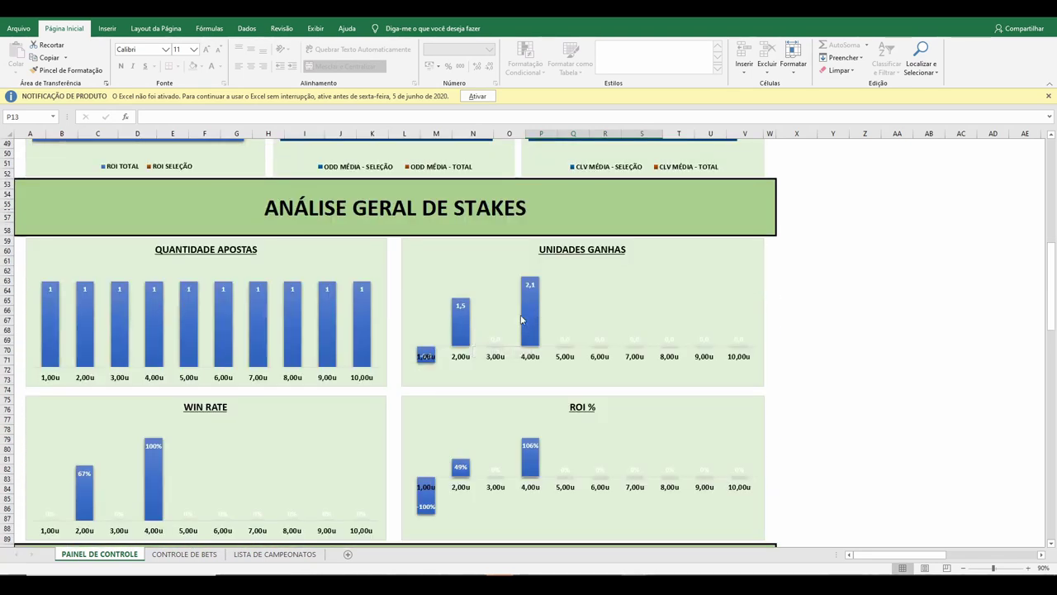
pyautogui.scroll(-3, 484, 322)
pyautogui.scroll(-3, 484, 322)
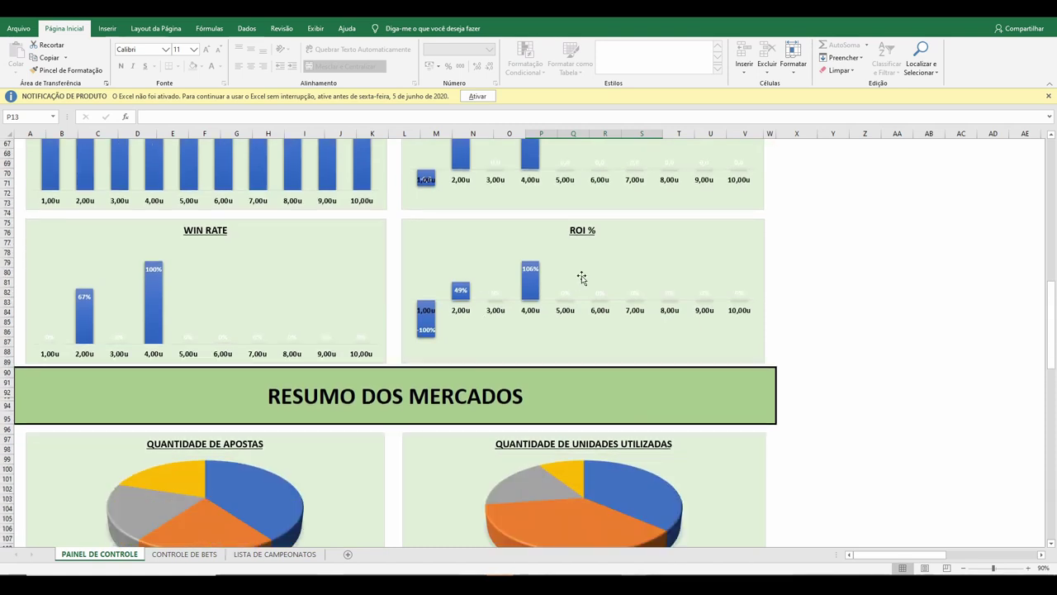
# Inspect the OVER, EMPATE and UNDER slices of the QUANTIDADE DE UNIDADES UTILIZADAS pie chart under RESUMO DOS MERCADOS.
pyautogui.scroll(-6, 236, 335)
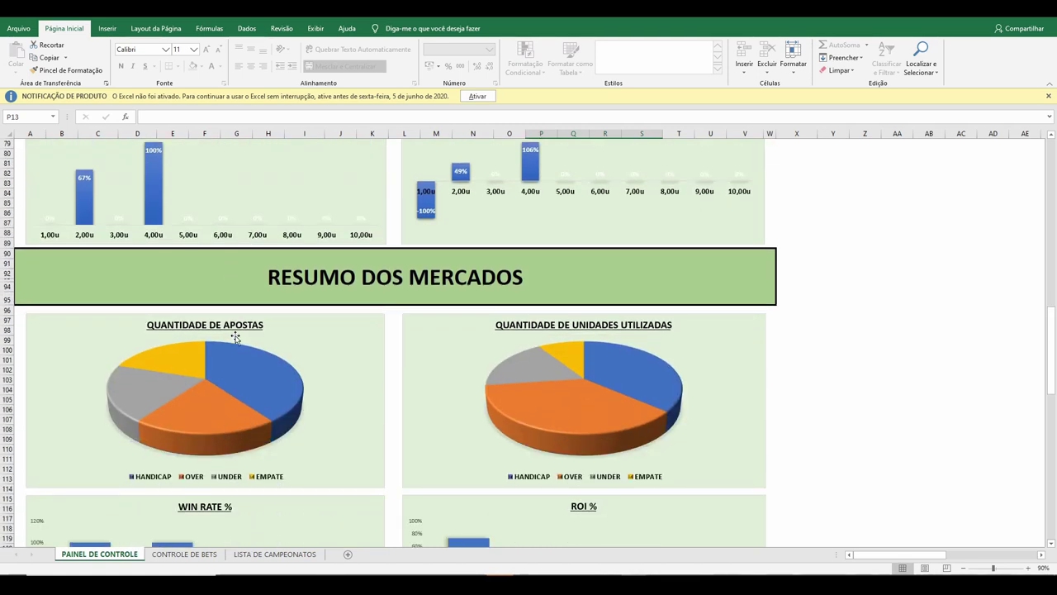
pyautogui.moveTo(557, 369)
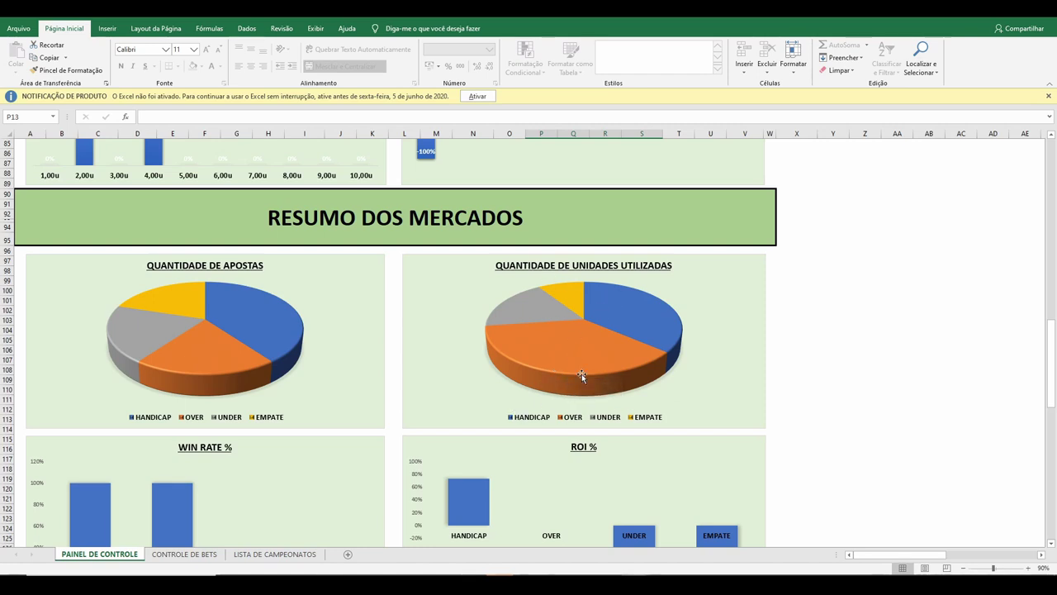
pyautogui.moveTo(588, 354)
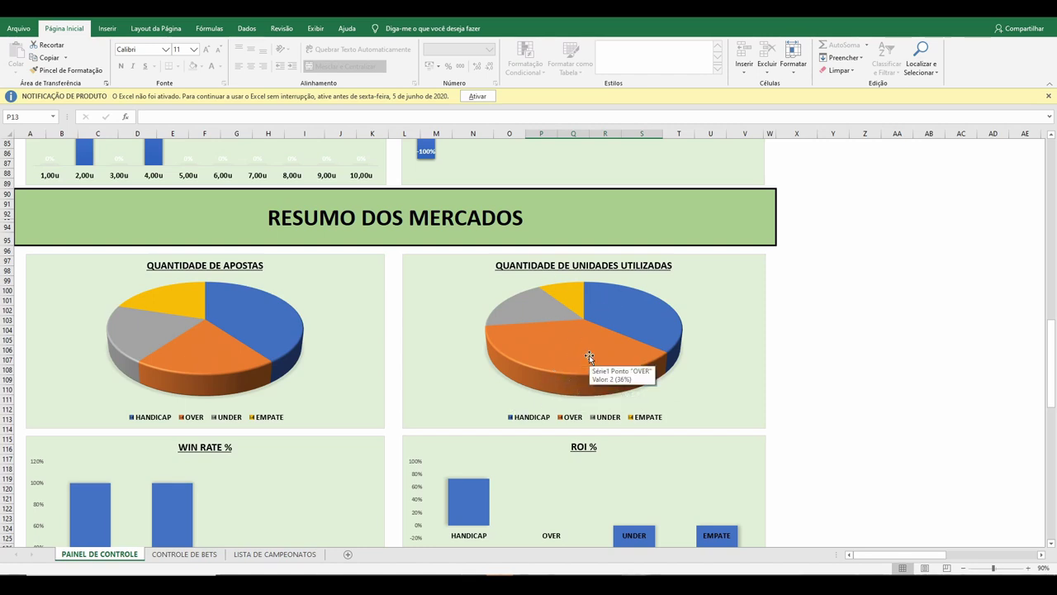
pyautogui.moveTo(560, 296)
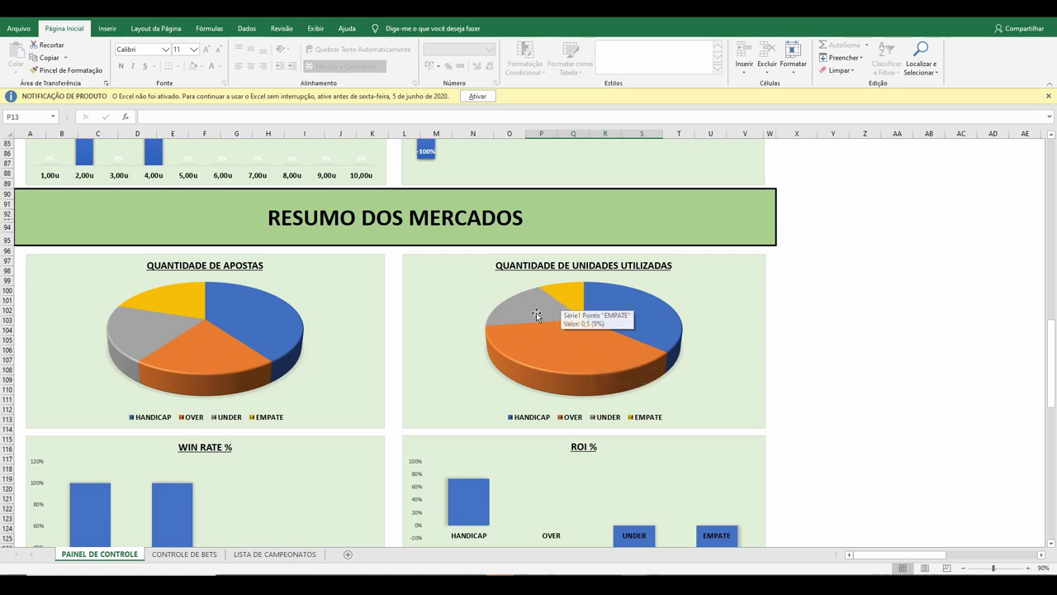
pyautogui.moveTo(536, 314)
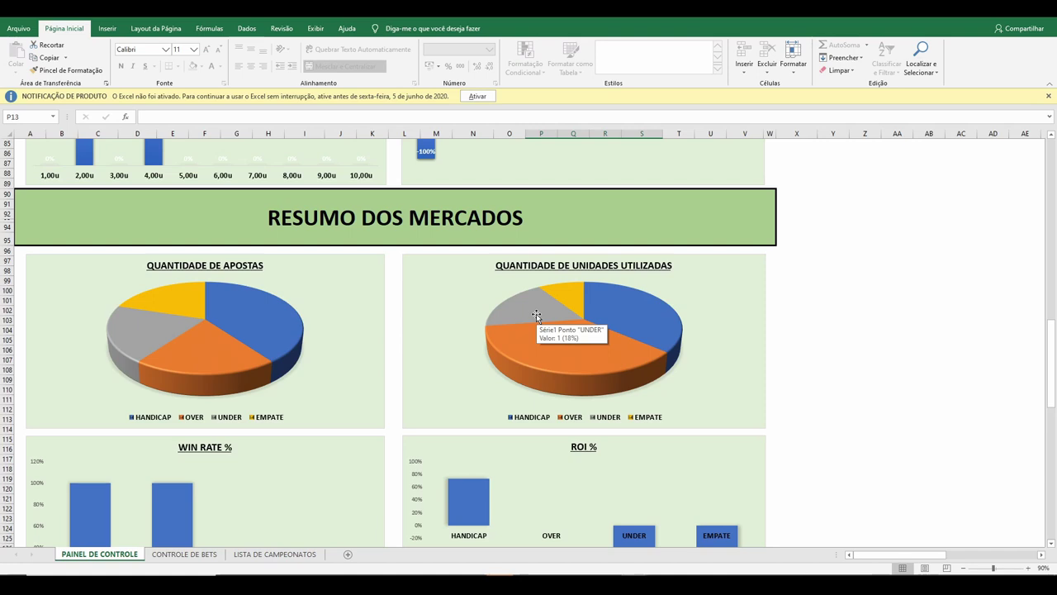
# Examine the market WIN RATE % and ROI % charts, then the RESUMO - OVER / UNDER and RESUMO - HANDICAP ASIÁTICO charts.
pyautogui.scroll(-7, 437, 371)
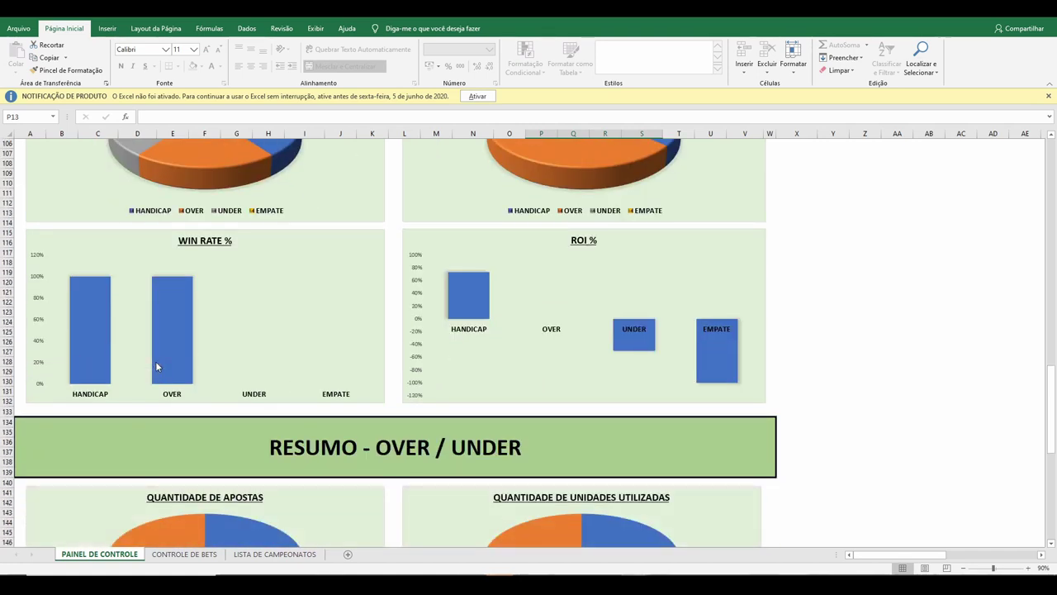
pyautogui.scroll(-5, 386, 342)
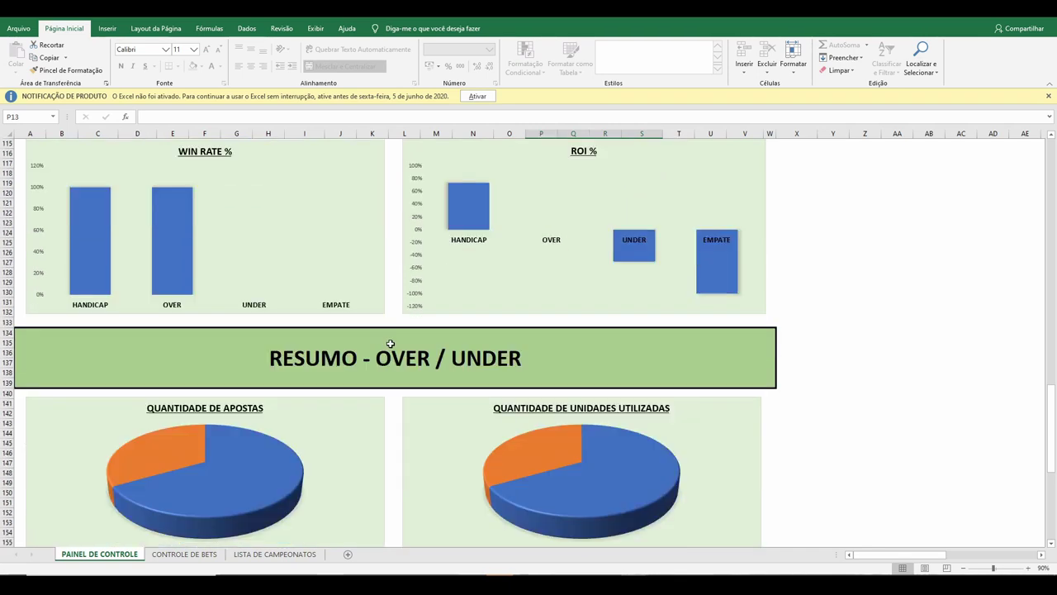
pyautogui.scroll(5, 390, 334)
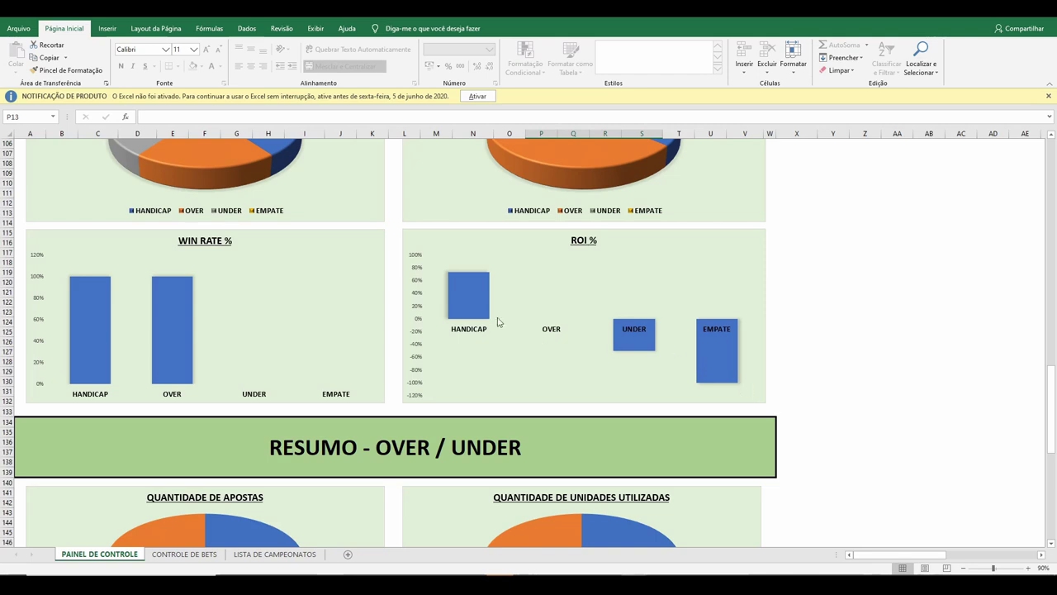
pyautogui.moveTo(475, 305)
pyautogui.scroll(-7, 384, 357)
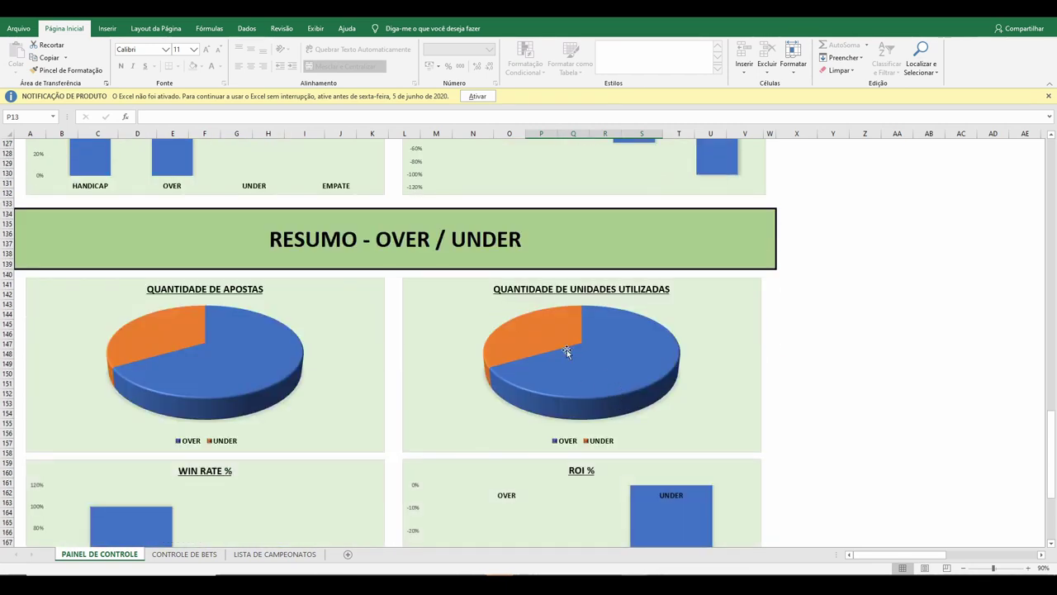
pyautogui.scroll(-20, 425, 396)
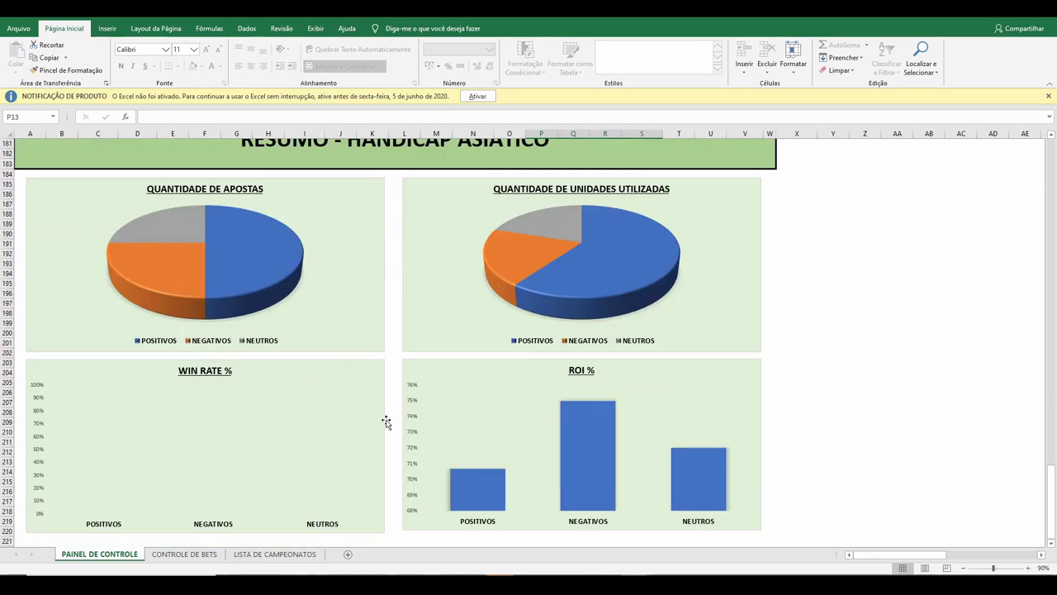
pyautogui.scroll(20, 385, 419)
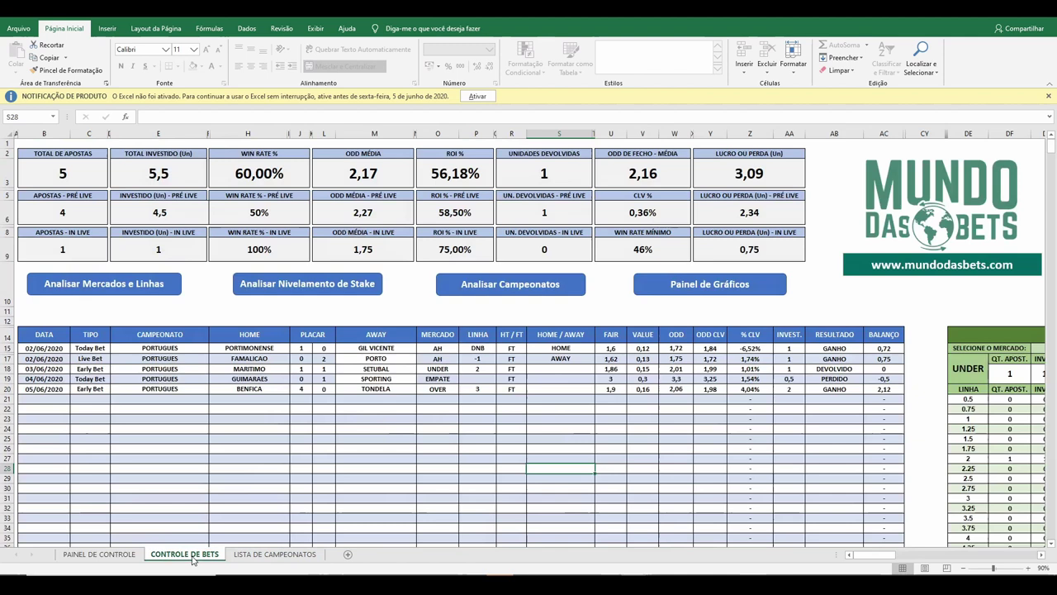
# Switch to the CONTROLE DE BETS sheet.
pyautogui.click(184, 553)
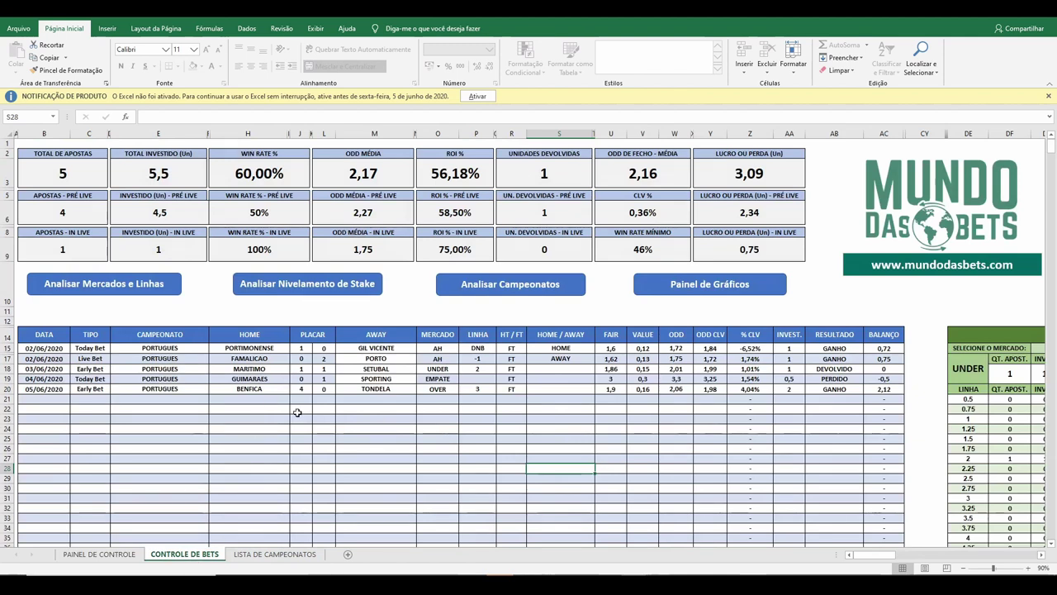
pyautogui.click(524, 416)
pyautogui.click(622, 439)
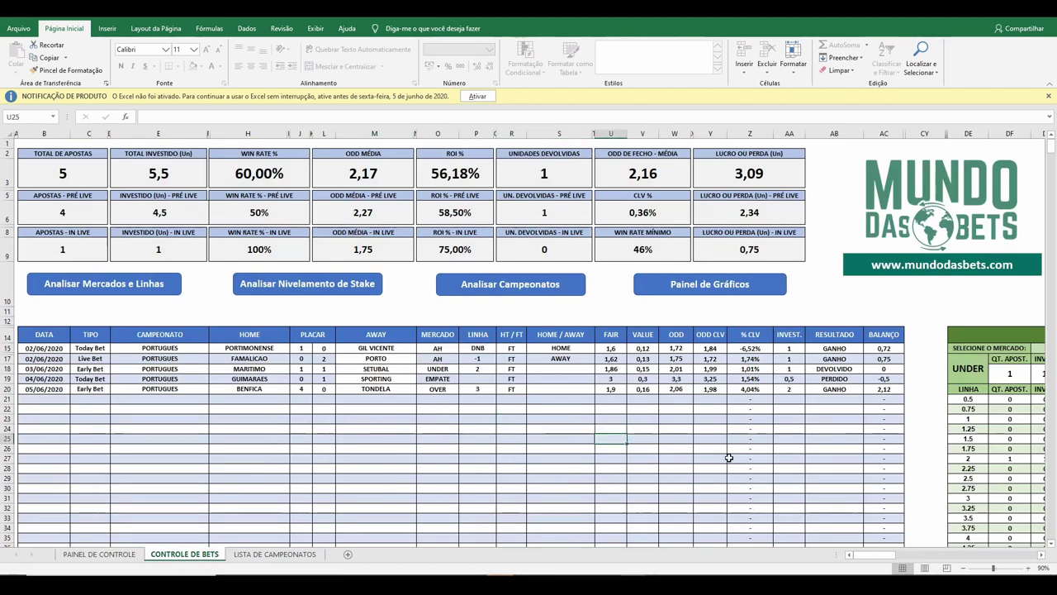
pyautogui.click(791, 467)
pyautogui.click(621, 440)
pyautogui.click(514, 438)
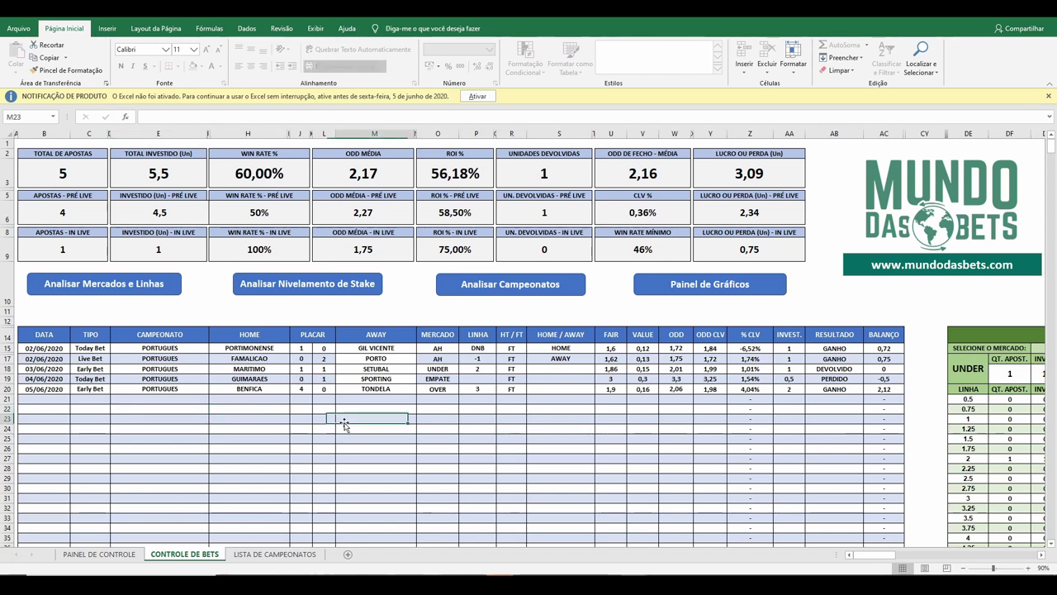
pyautogui.press('Down')
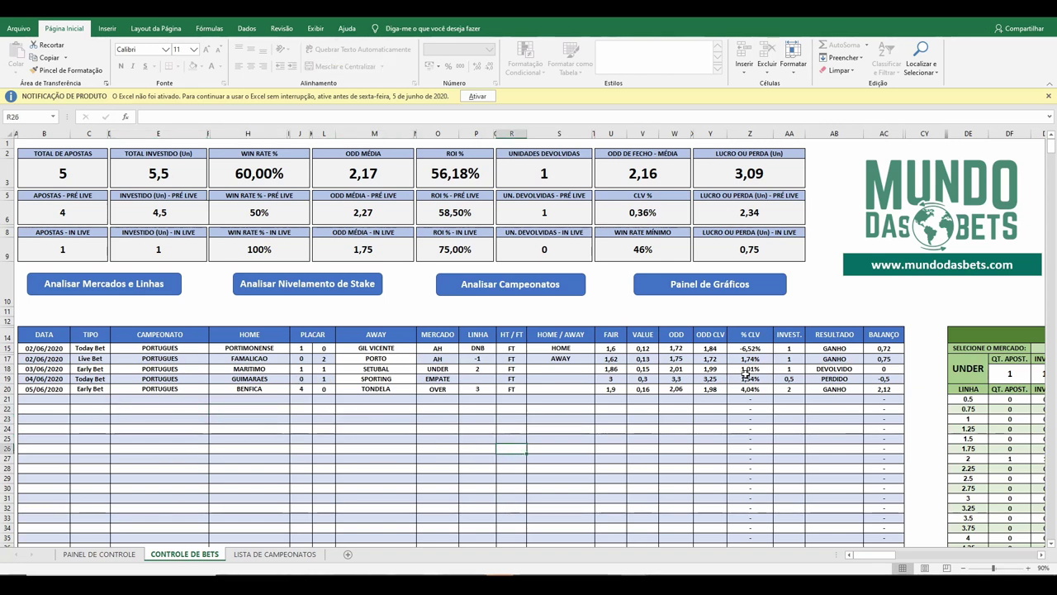
pyautogui.click(376, 467)
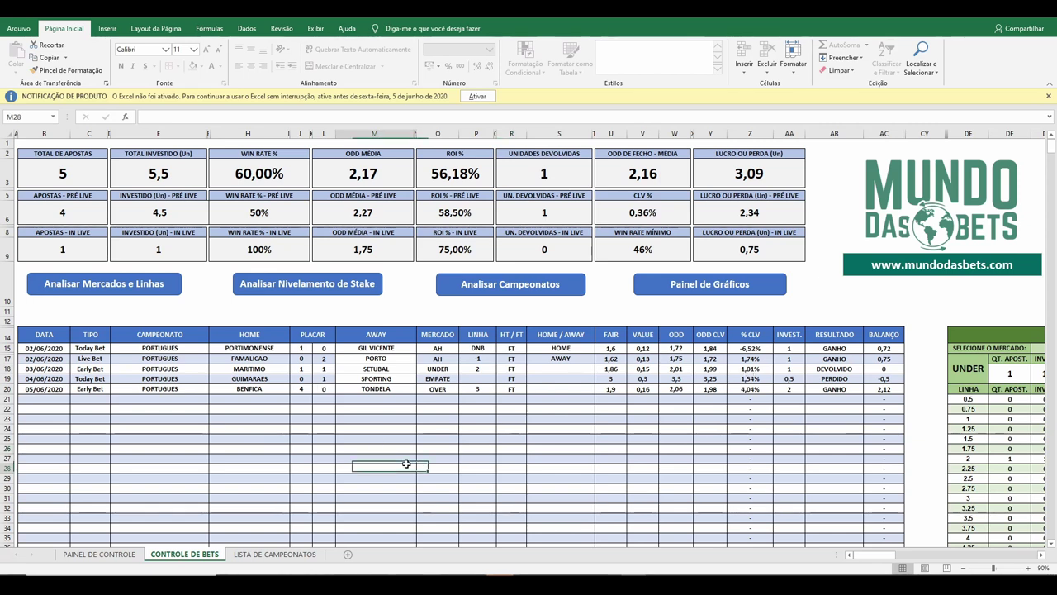
pyautogui.click(376, 450)
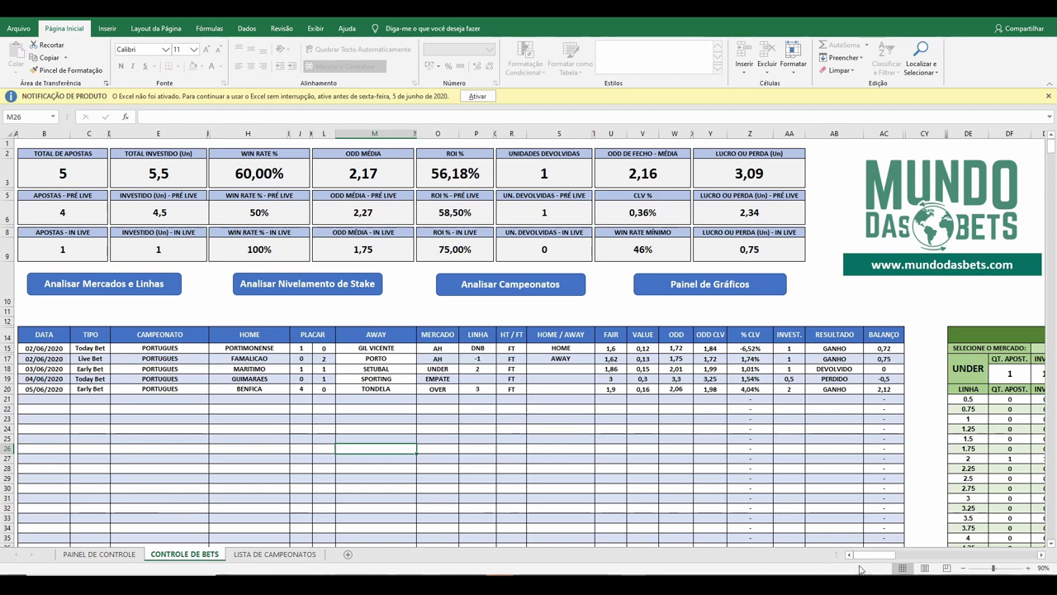
# Try the ASIAN HANDICAP market and the OVER market in the ANÁLISES DE MERCADOS E LINHAS table.
pyautogui.moveTo(886, 556); pyautogui.dragTo(899, 559)
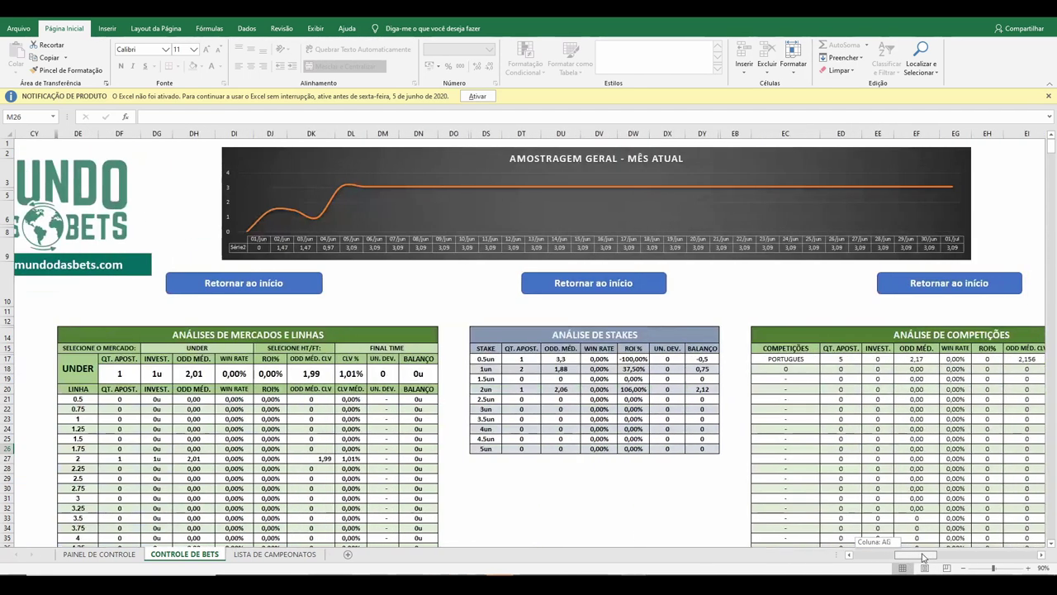
pyautogui.scroll(-2, 879, 450)
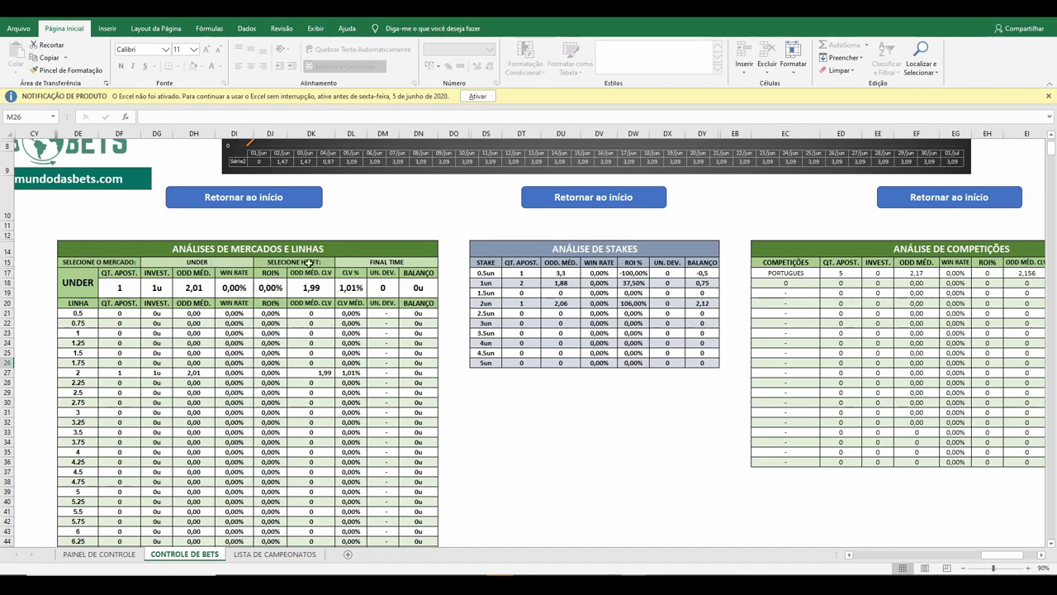
pyautogui.click(212, 262)
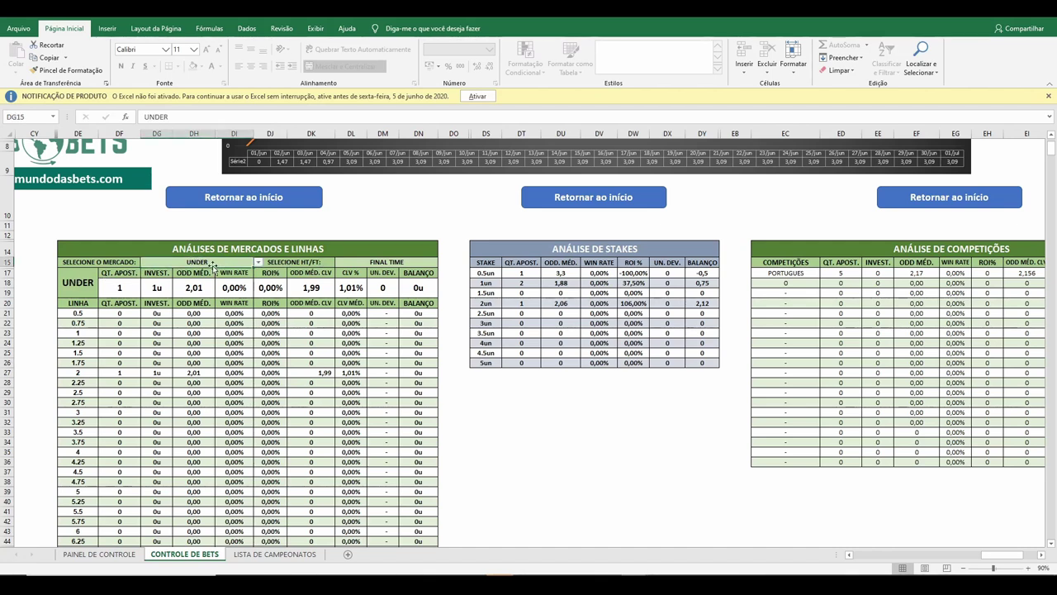
pyautogui.click(258, 262)
pyautogui.click(211, 289)
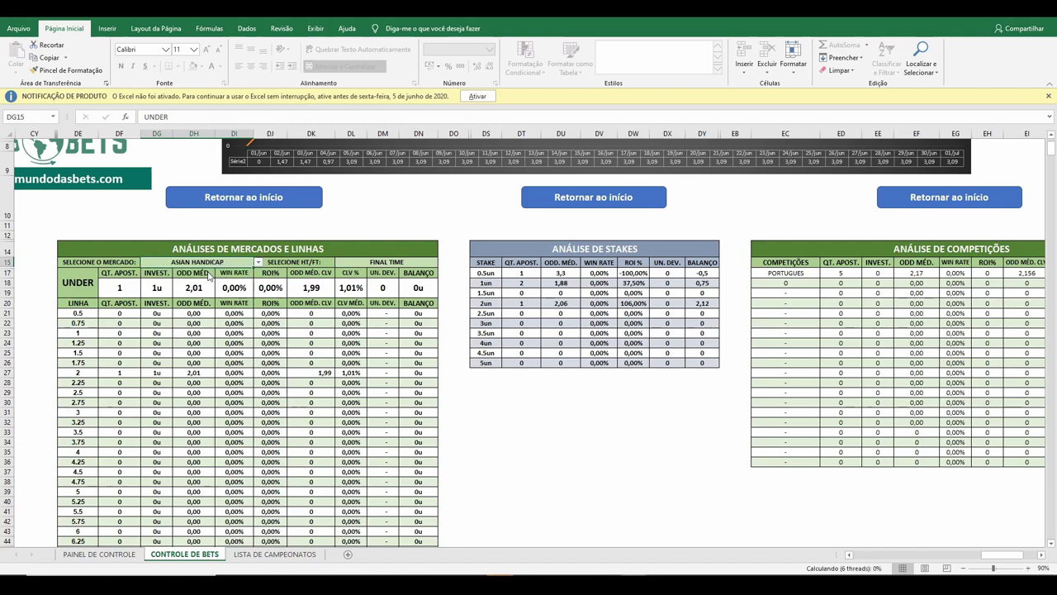
pyautogui.click(258, 263)
pyautogui.click(199, 278)
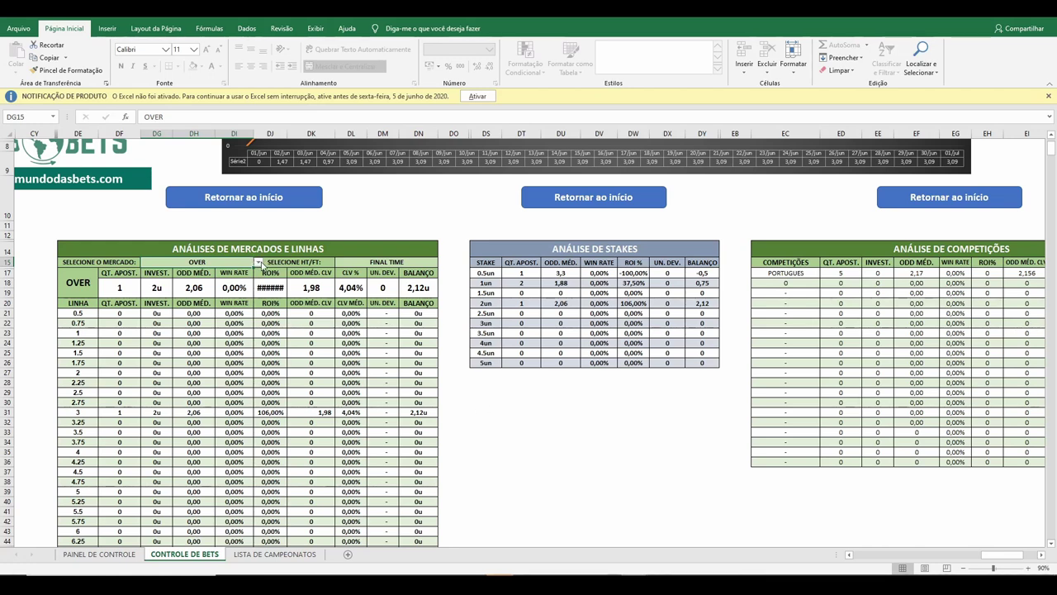
# Set the market of the ANÁLISES DE MERCADOS E LINHAS table to ASIAN HANDICAP and review all its lines.
pyautogui.click(261, 262)
pyautogui.click(199, 287)
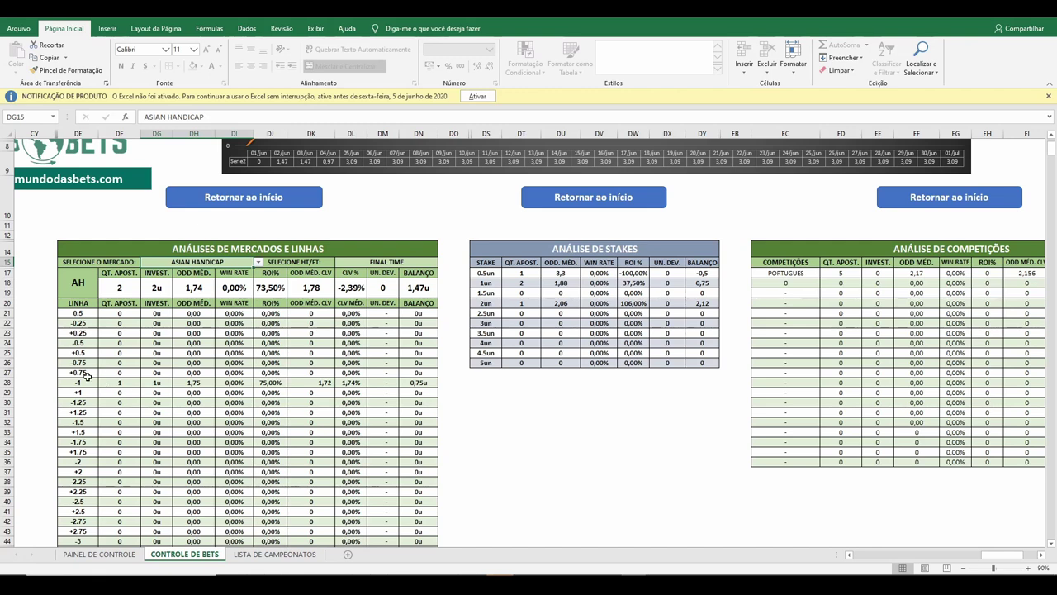
pyautogui.scroll(-8, 113, 493)
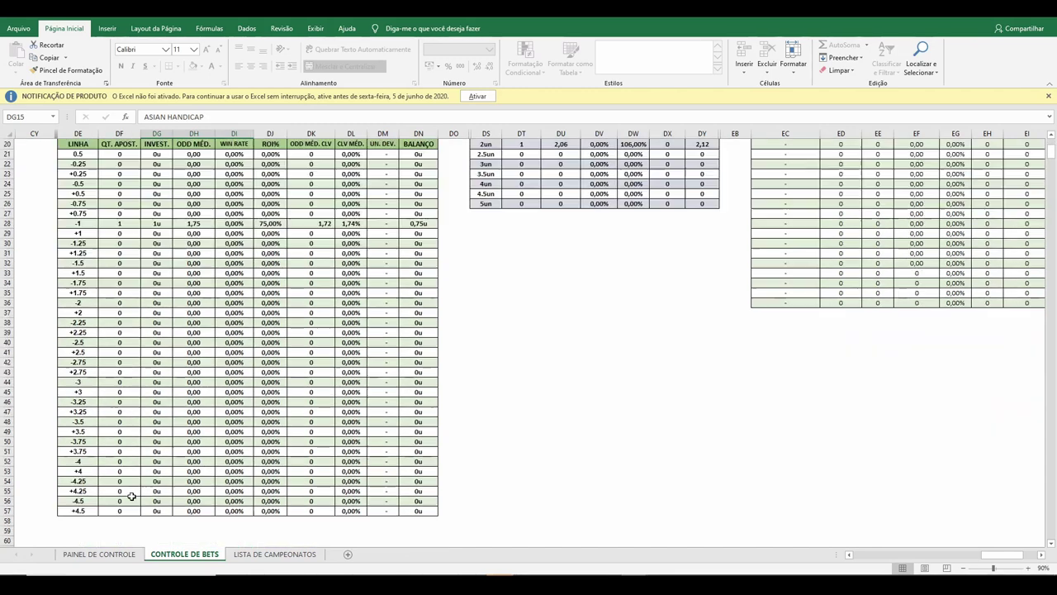
pyautogui.scroll(10, 113, 493)
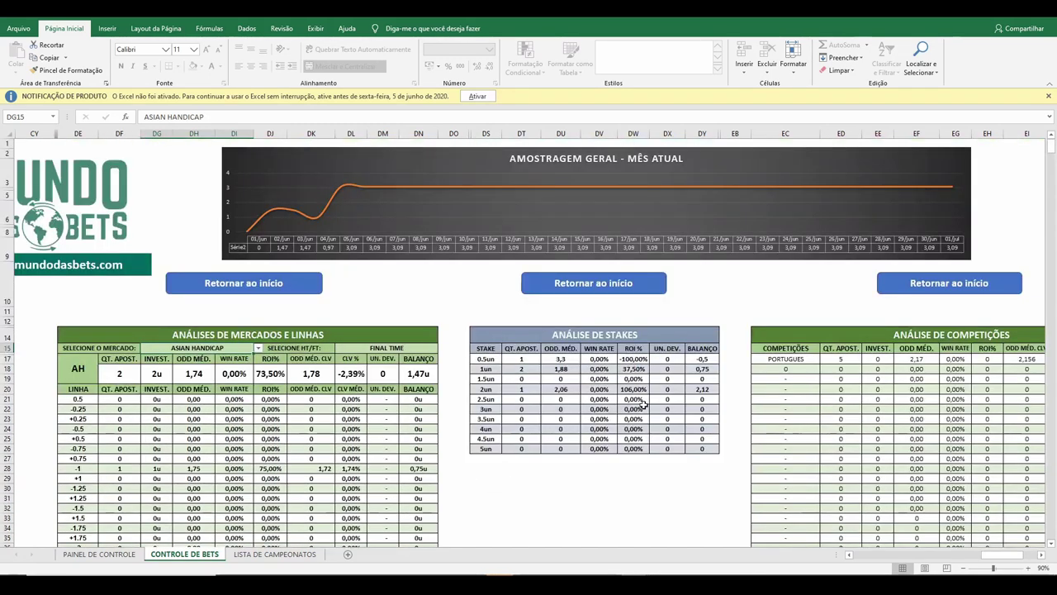